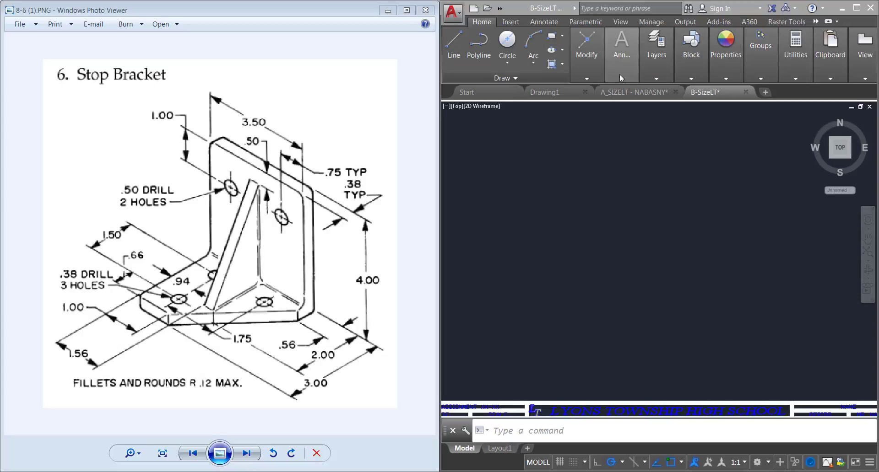
Make CONSTR the current layer.
left_click(648, 68)
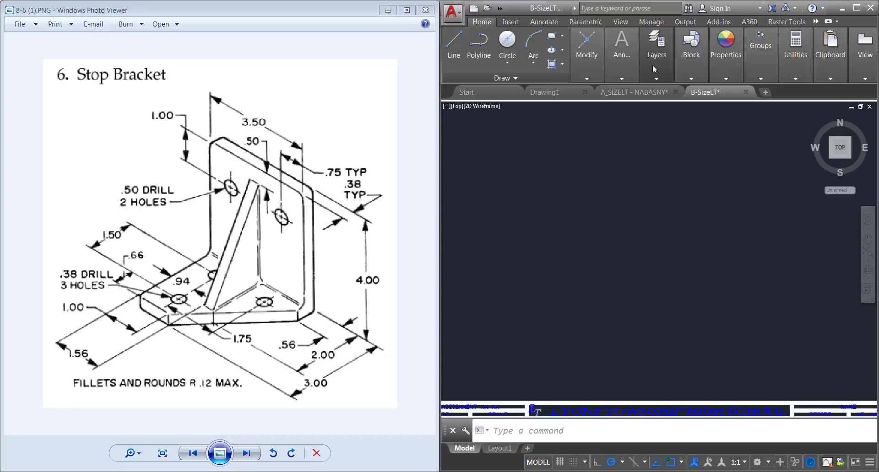
left_click(756, 91)
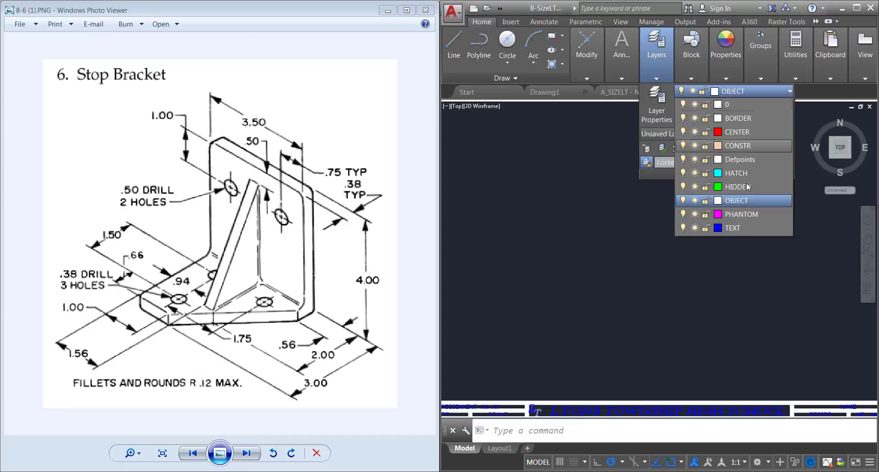
left_click(749, 143)
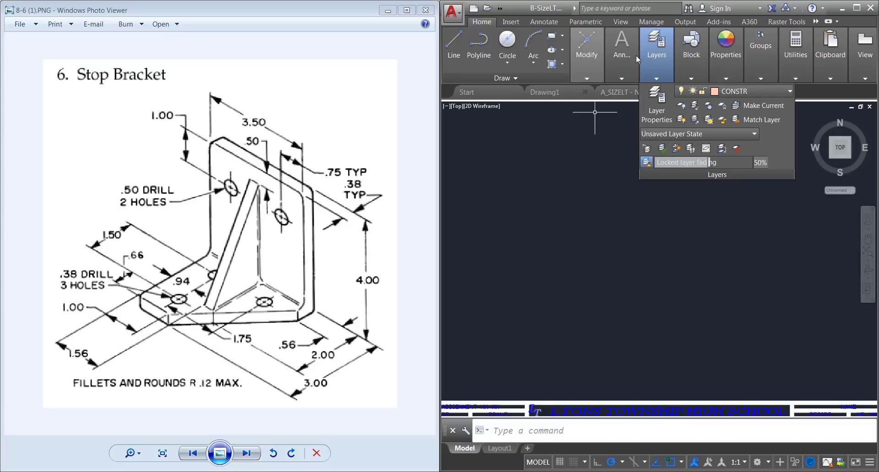
Draw a horizontal and a vertical infinite construction line crossing just inside the sheet border's lower-left corner.
type("x")
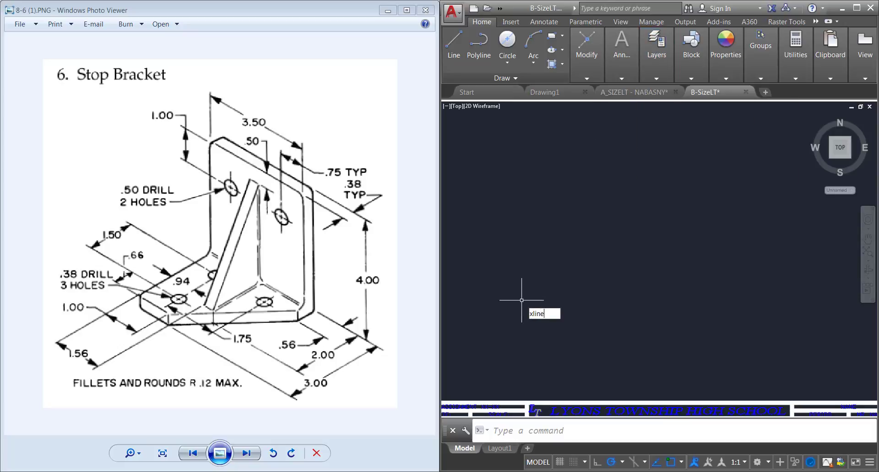
type("line")
key("Return")
middle_click_drag(463, 372, 502, 362)
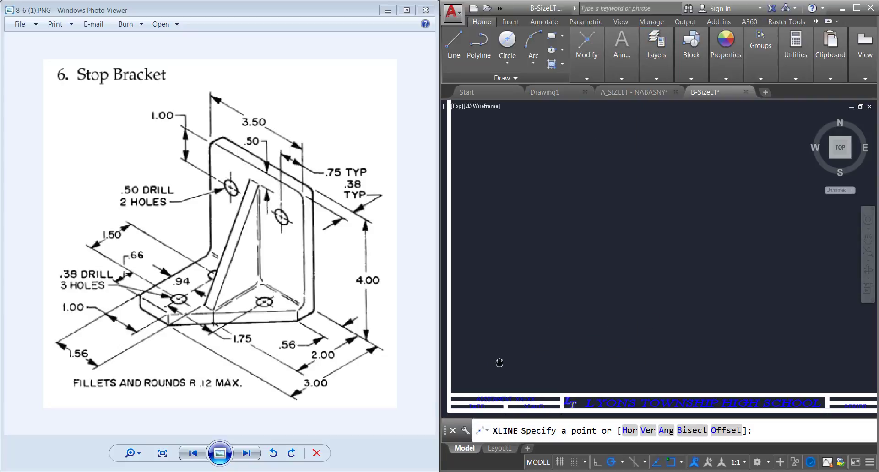
left_click(475, 372)
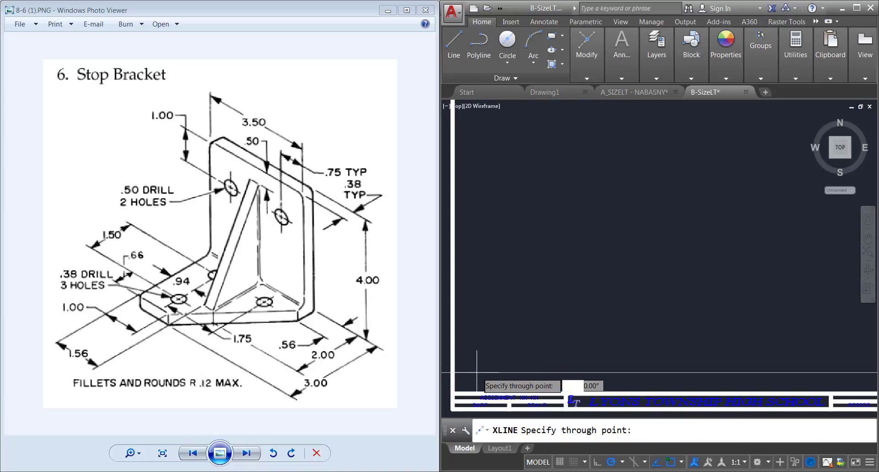
left_click(476, 345)
key("Return")
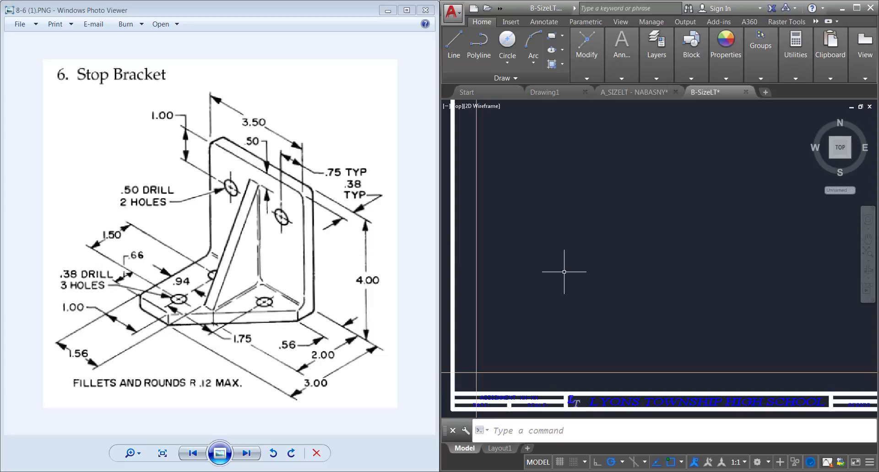
Offset the vertical construction line 3.5 to the right and the horizontal construction line 4 upward for the front view.
type("o")
key("Return")
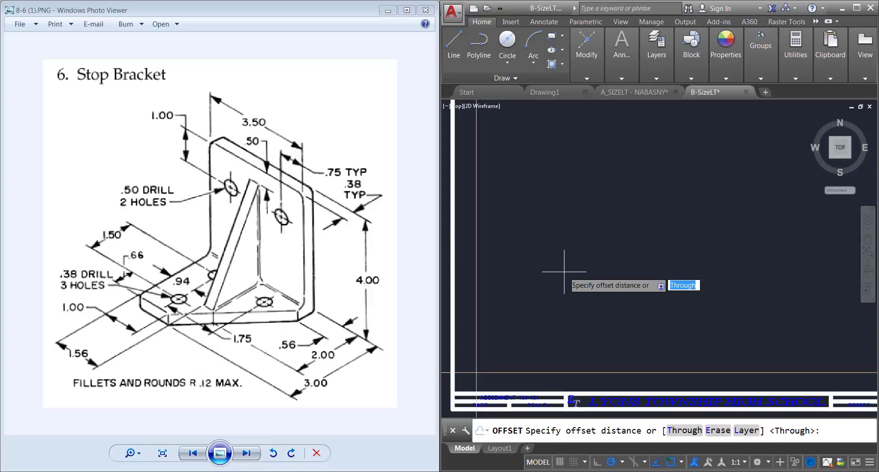
type("1")
key("Return")
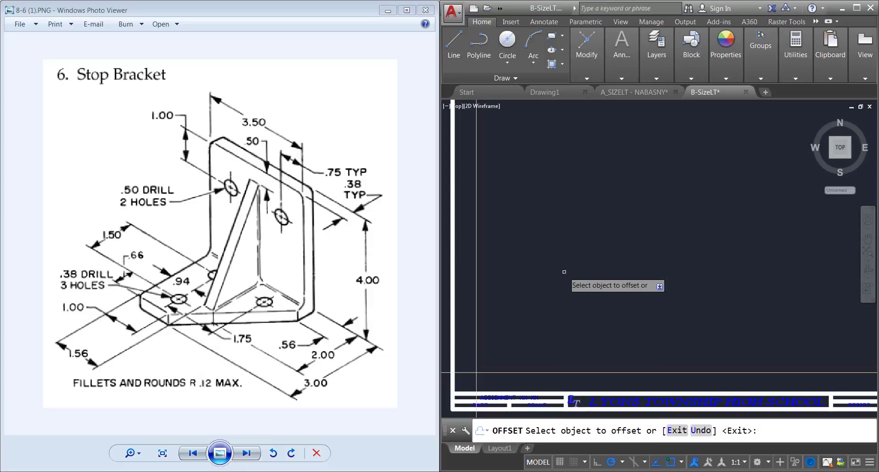
left_click(476, 285)
left_click(531, 280)
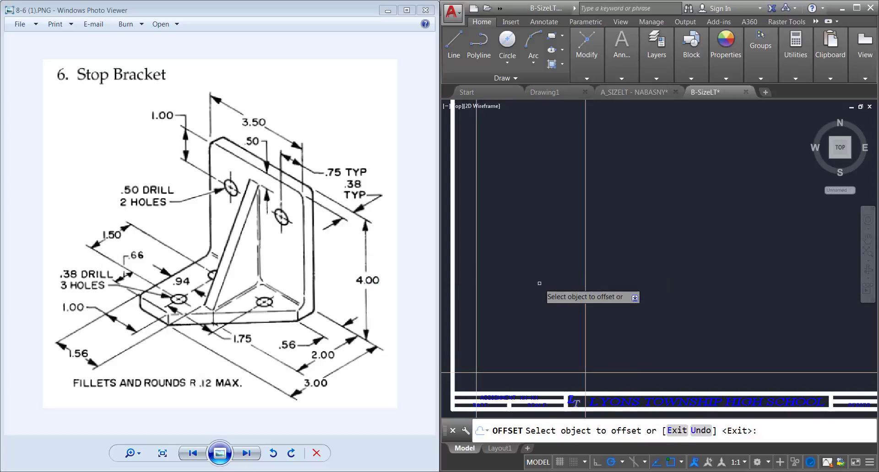
left_click(541, 373)
left_click(535, 340)
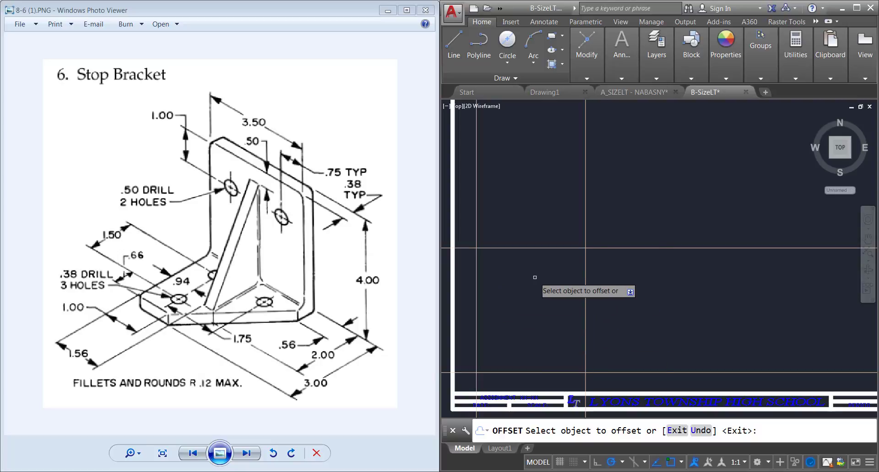
Offset the upper horizontal construction line 1 upward and the right vertical construction line 1 to the right to space the views.
left_click(549, 248)
type("1")
key("Return")
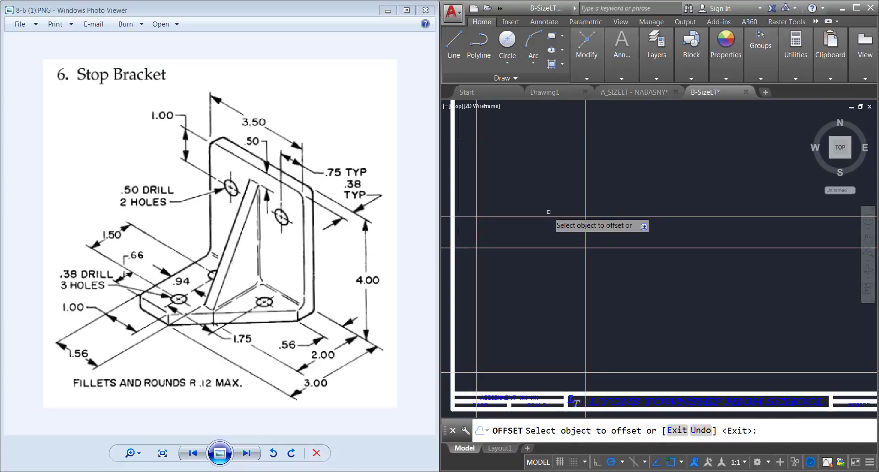
left_click(586, 305)
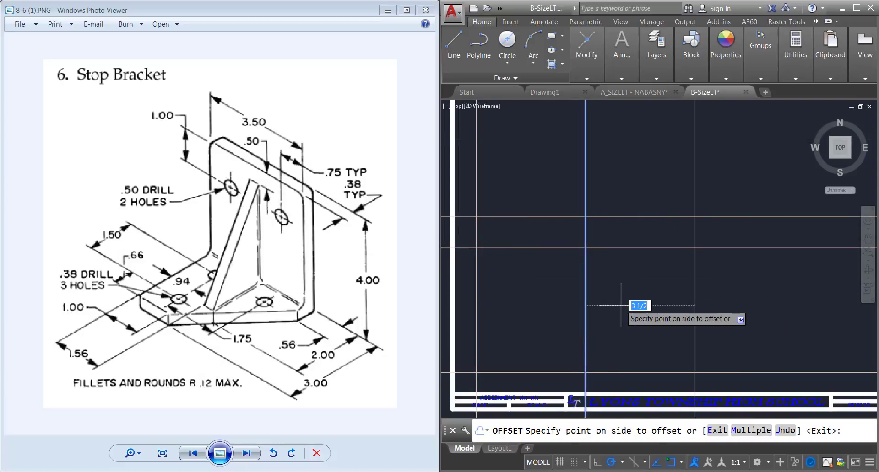
left_click(612, 306)
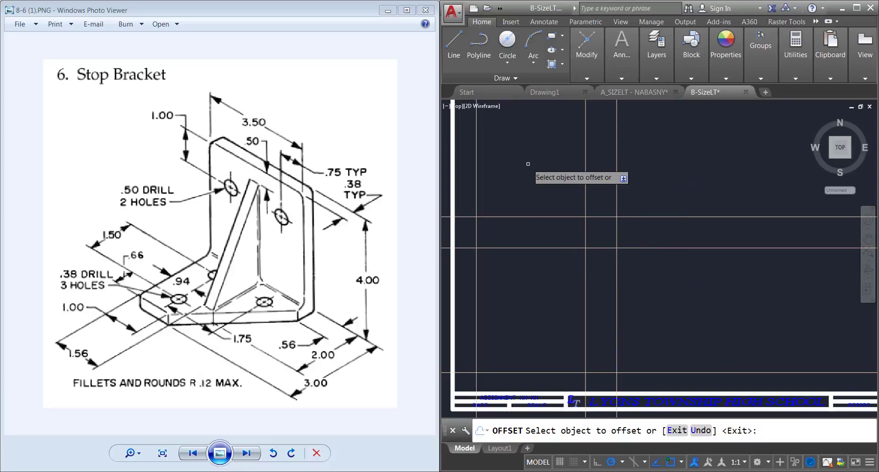
End the offsetting and make OBJECT the current layer.
left_click(650, 51)
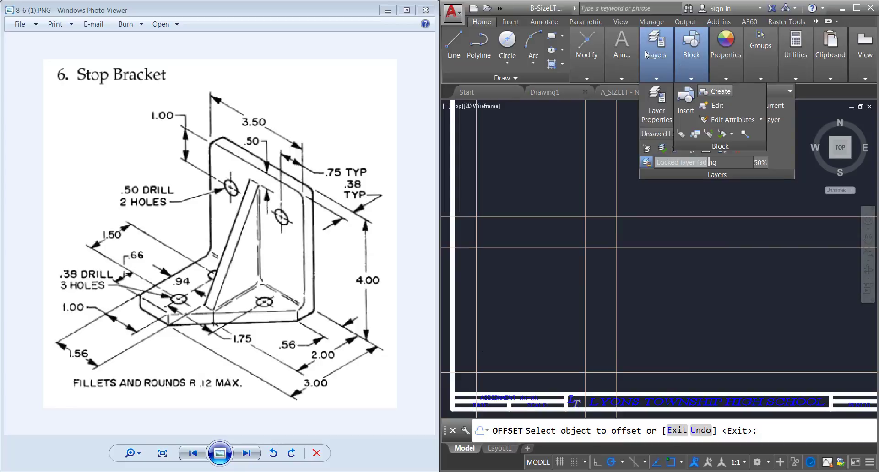
left_click(719, 92)
key("Escape")
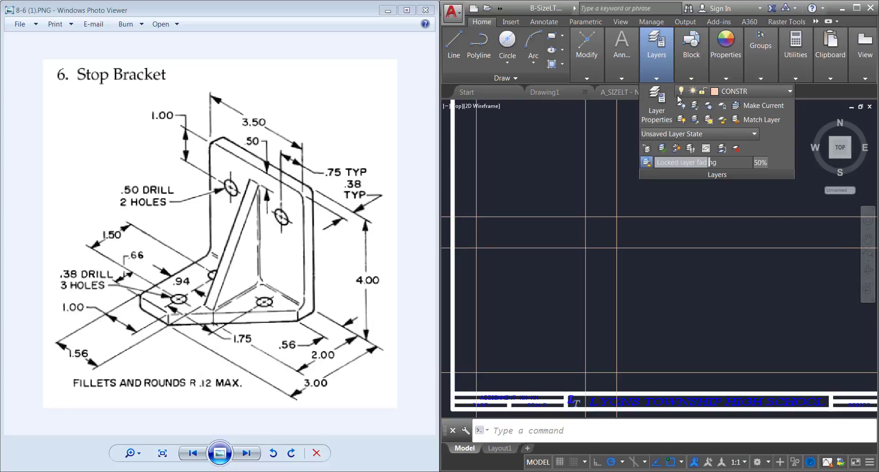
left_click(747, 91)
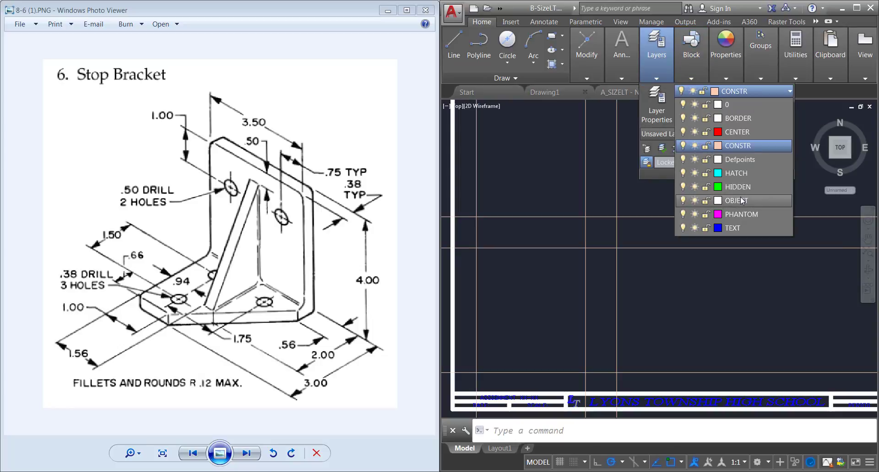
left_click(744, 200)
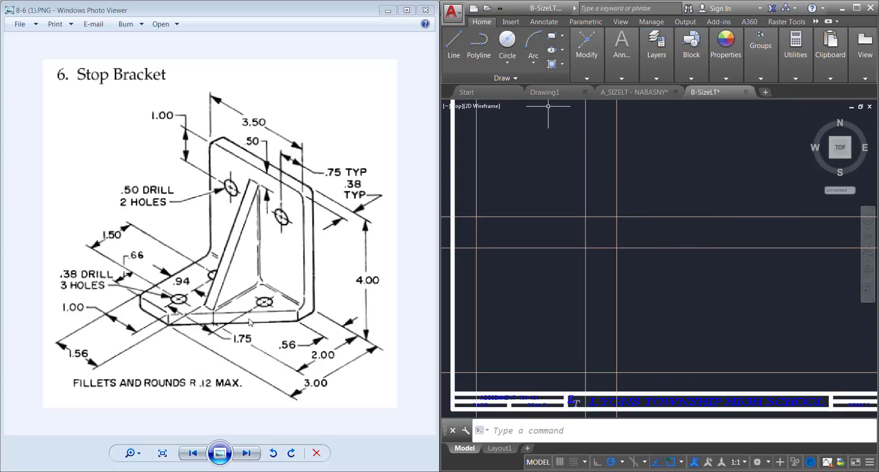
Draw the front view's outline as a rectangle between the construction intersections at its upper-left and lower-right corners.
type("rec")
key("Return")
left_click(476, 249)
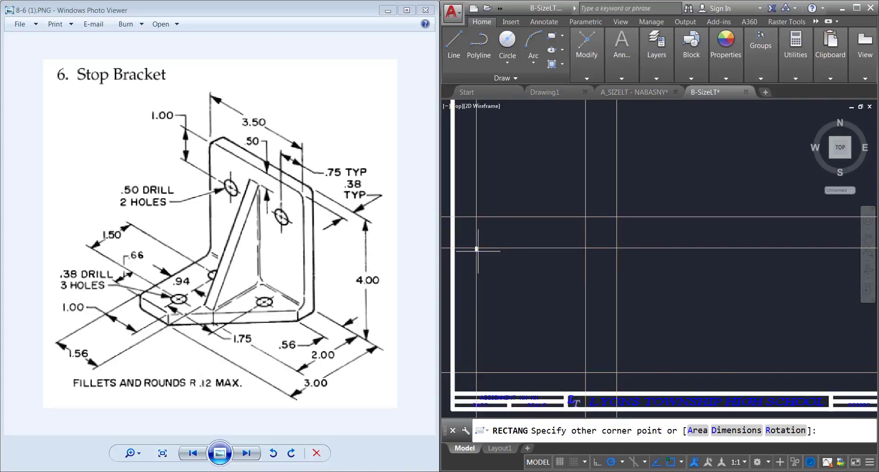
left_click(585, 372)
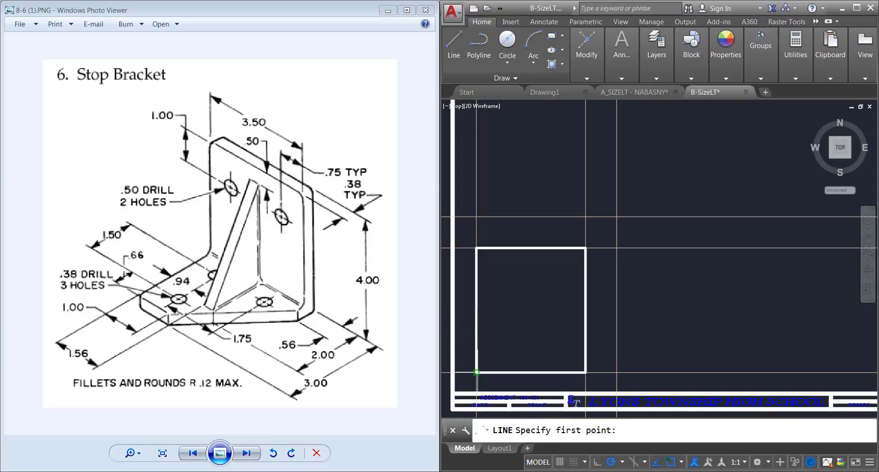
Draw a horizontal line across the full width of the front view, .38 above its bottom edge.
left_click(476, 373)
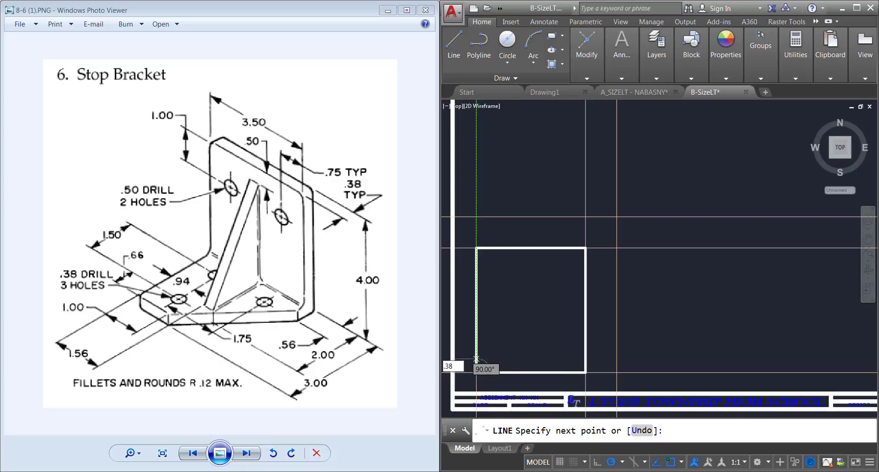
left_click(585, 360)
key("Return")
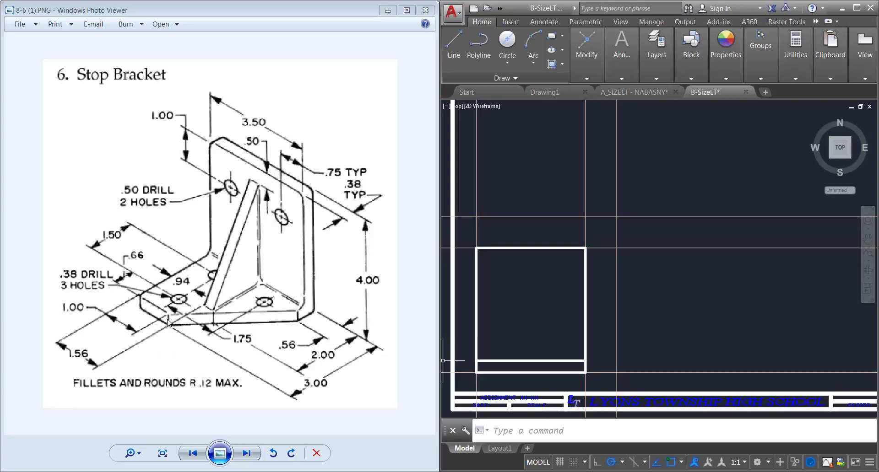
left_click(454, 46)
left_click(476, 373)
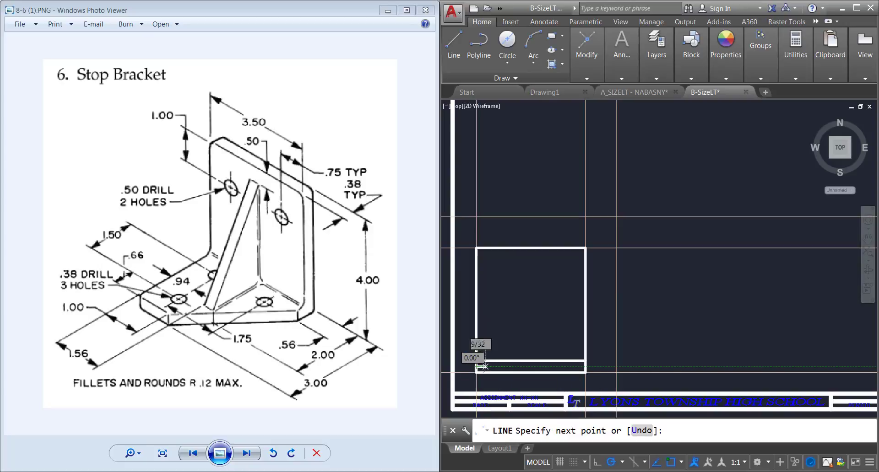
key("Escape")
Draw a short vertical line across the front view's base strip, 1.00 from the left edge.
left_click(456, 45)
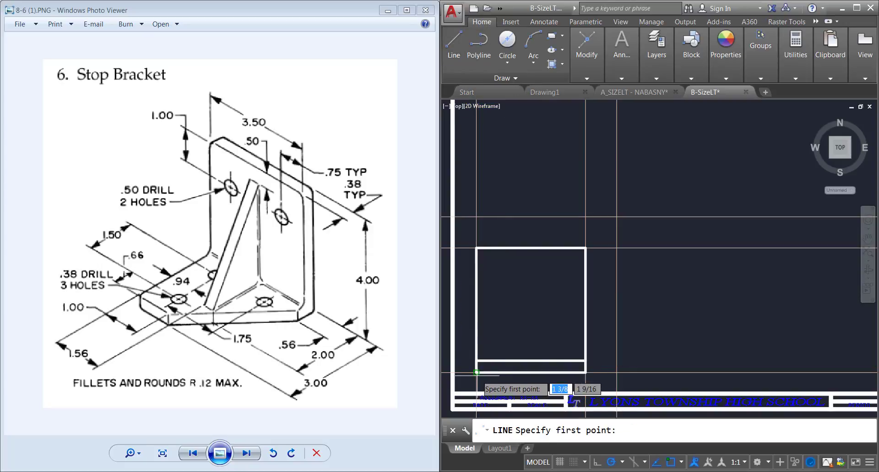
left_click(476, 373)
left_click(506, 373)
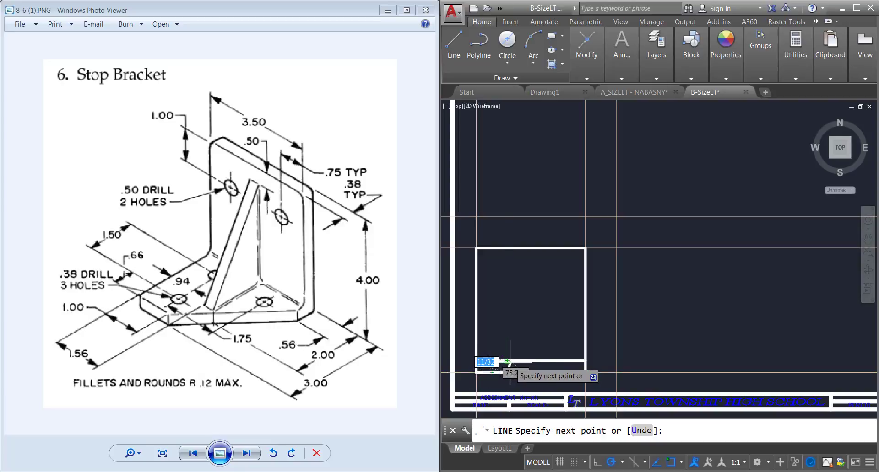
key("Escape")
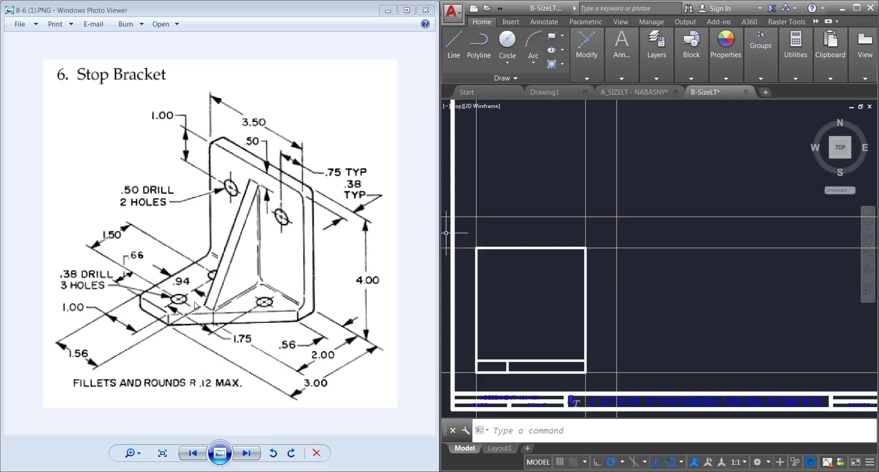
Draw a horizontal locating line about 0.94 long, starting on the front view's left edge 1 below the upper-left corner.
left_click(454, 44)
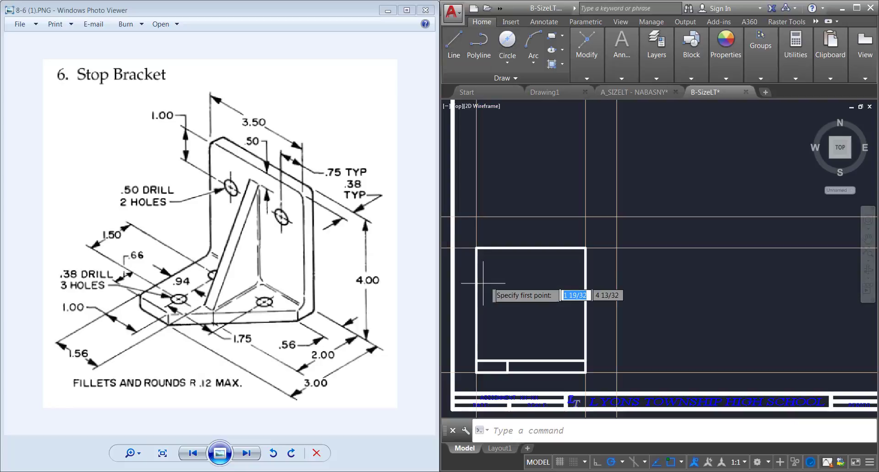
left_click(477, 249)
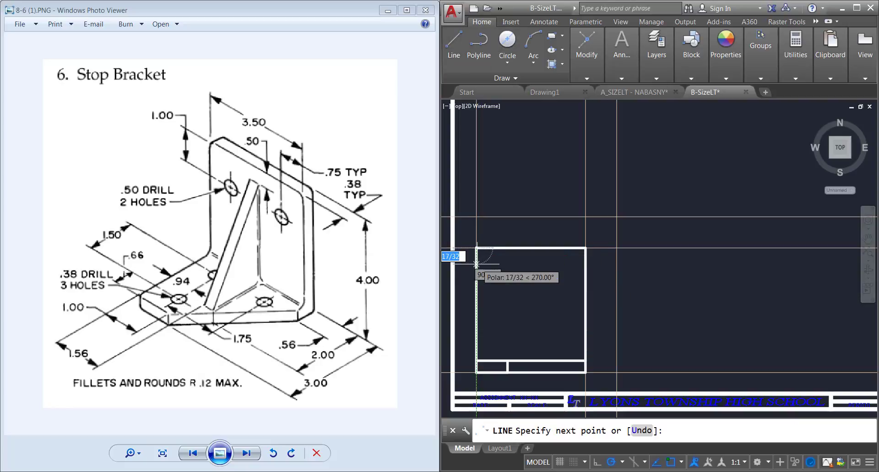
type("1")
key("Return")
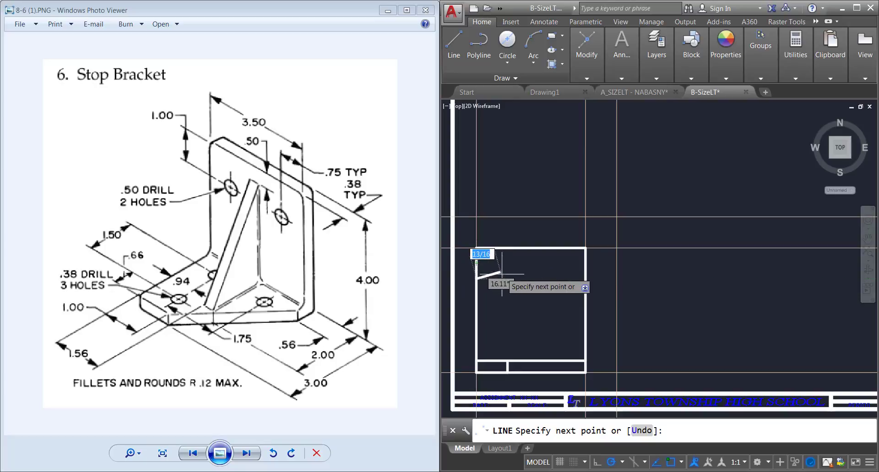
left_click(502, 278)
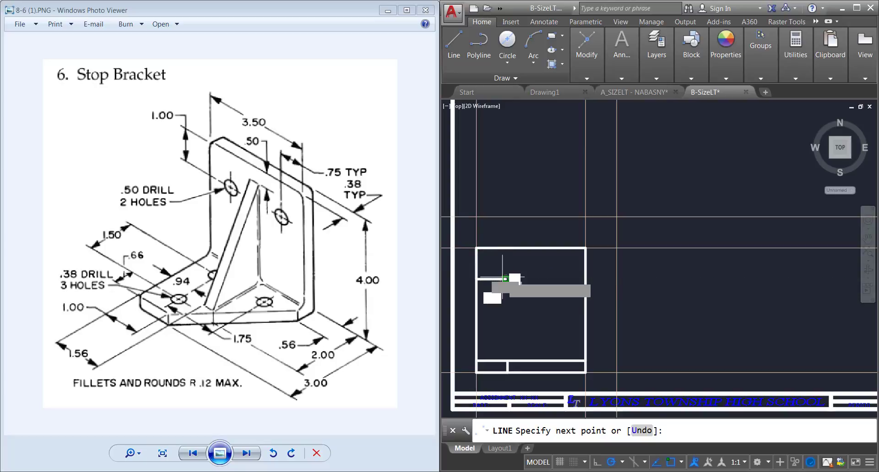
key("Return")
Draw a .50 diameter circle for the drilled hole, centred on the free end of the locating line.
type("c")
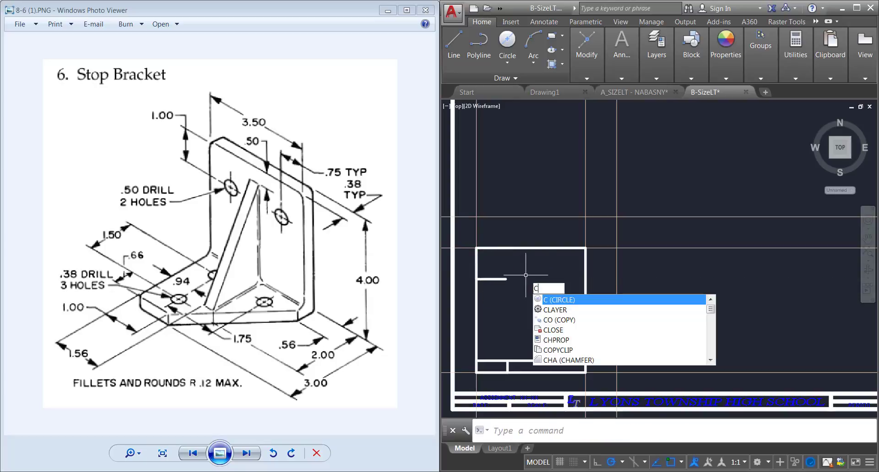
key("Return")
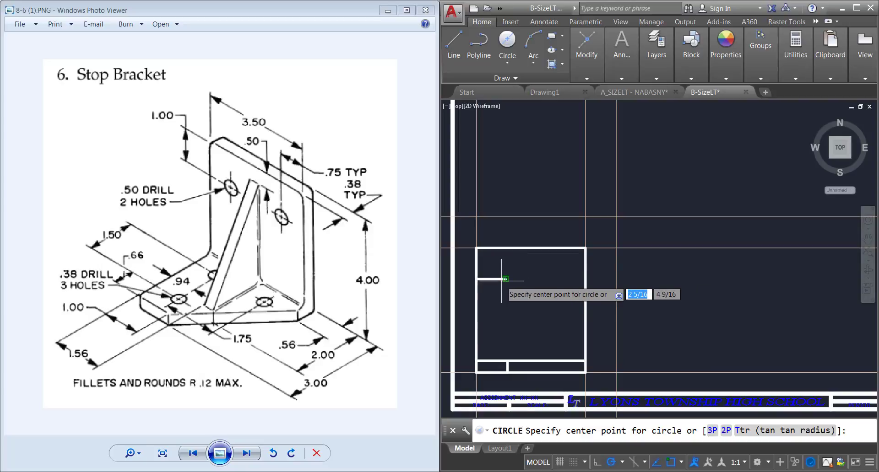
left_click(504, 279)
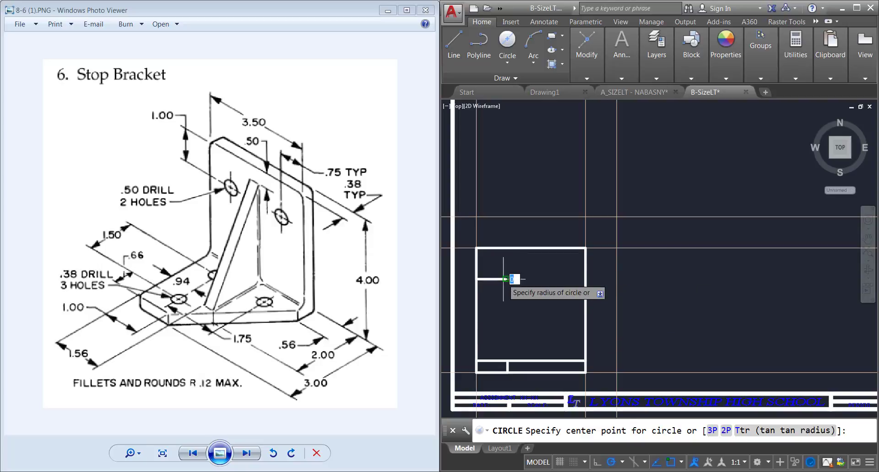
type("d")
key("Return")
type(".38")
key("Return")
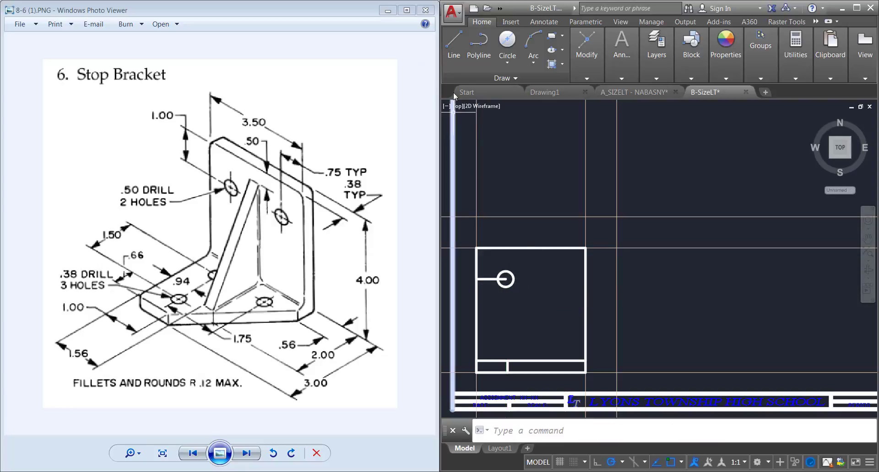
Draw a vertical locating line 1 long down from the front view's top edge, .75 in from the upper-right corner.
left_click(448, 49)
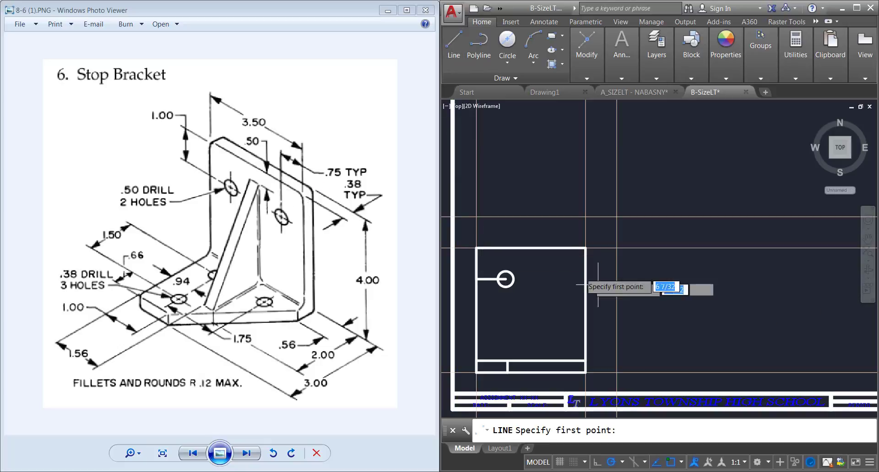
left_click(586, 248)
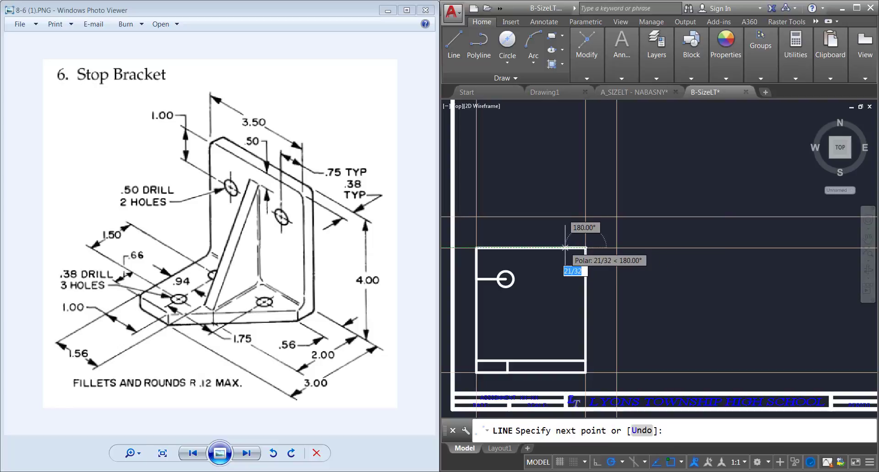
left_click(564, 249)
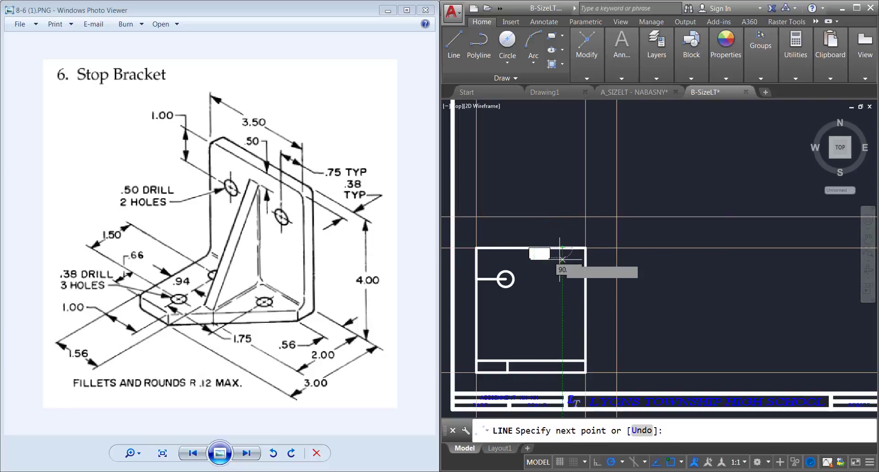
type("1")
key("Return")
key("Return")
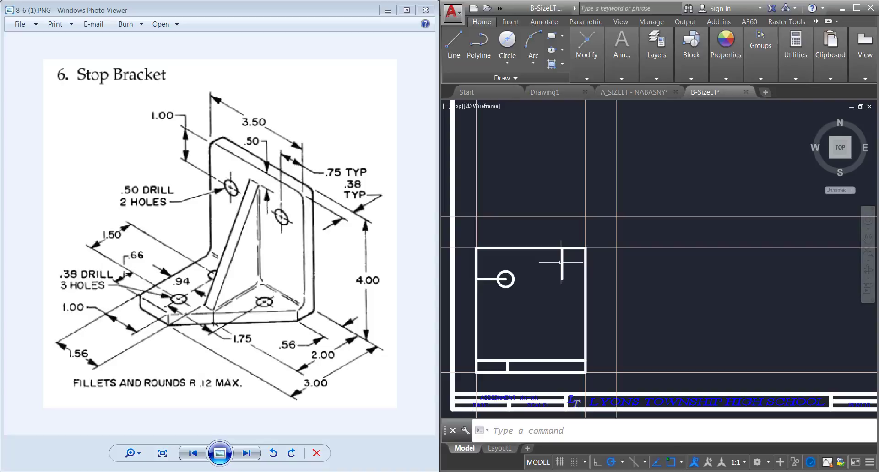
Draw a second .50 diameter circle centred on the lower end of the vertical locating line.
type("c")
key("Return")
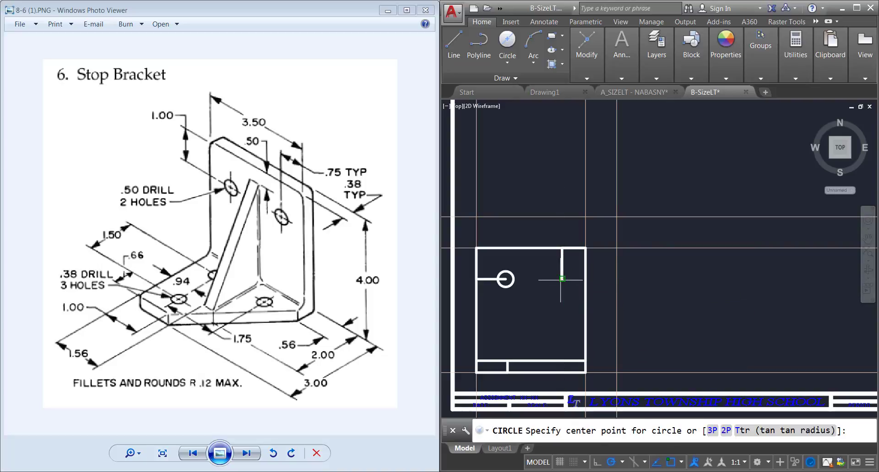
left_click(562, 280)
type("d")
key("Return")
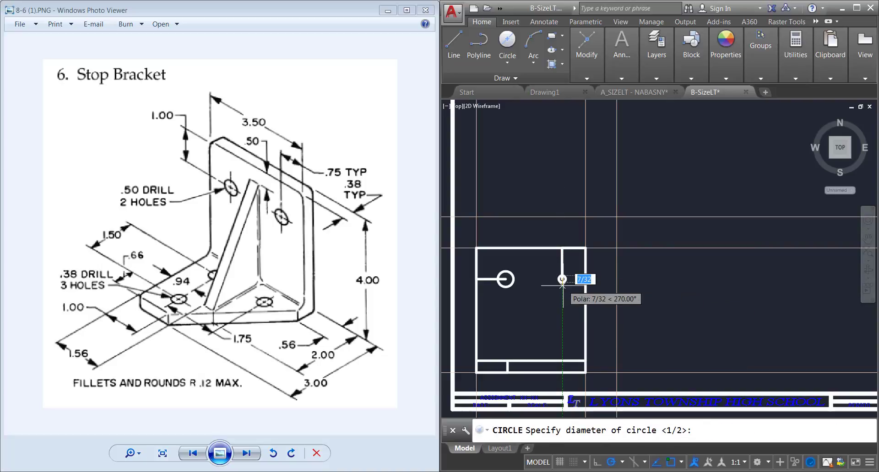
key("Return")
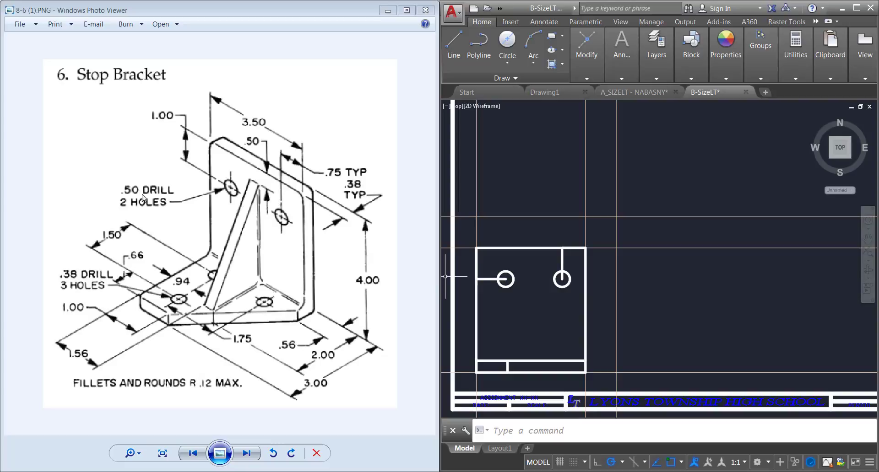
Delete the two locating lines of the drilled holes, keeping only the circles.
left_click(488, 279)
key("Delete")
left_click(564, 256)
key("Delete")
key("Delete")
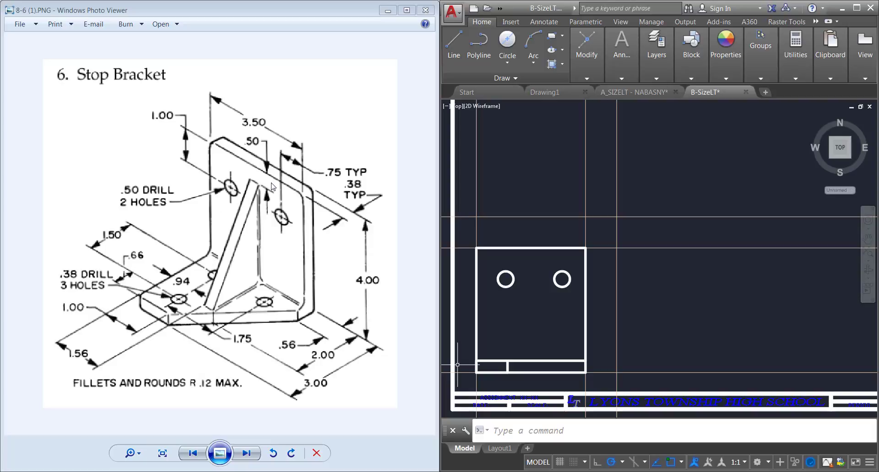
Draw the rib's left edge 1.56 from the front view's left side, from .5 below the top edge to the base strip, and delete the locating segment.
left_click(454, 40)
left_click(476, 247)
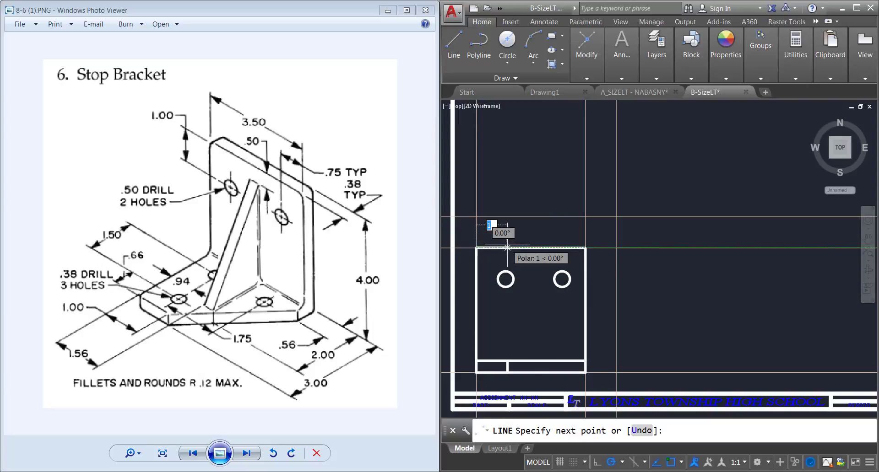
left_click(525, 247)
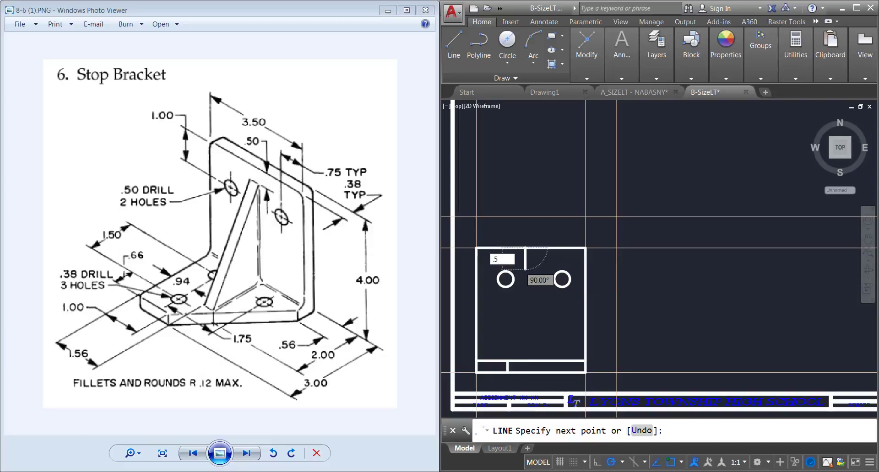
left_click(526, 269)
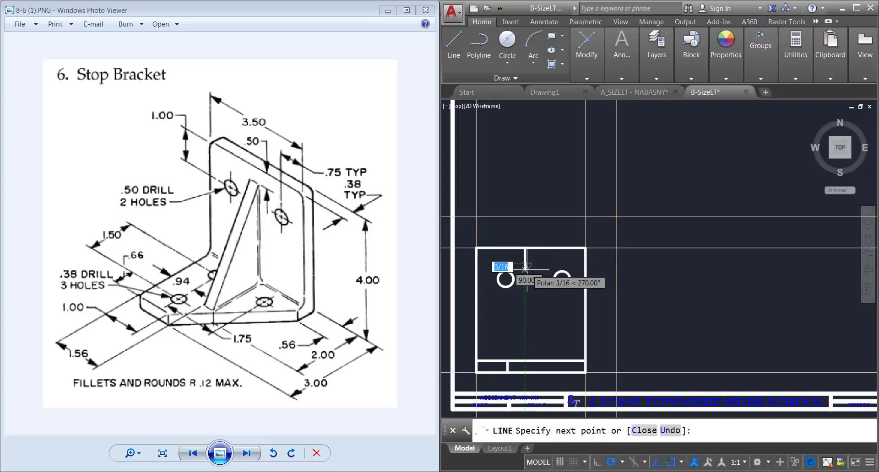
left_click(525, 360)
key("Return")
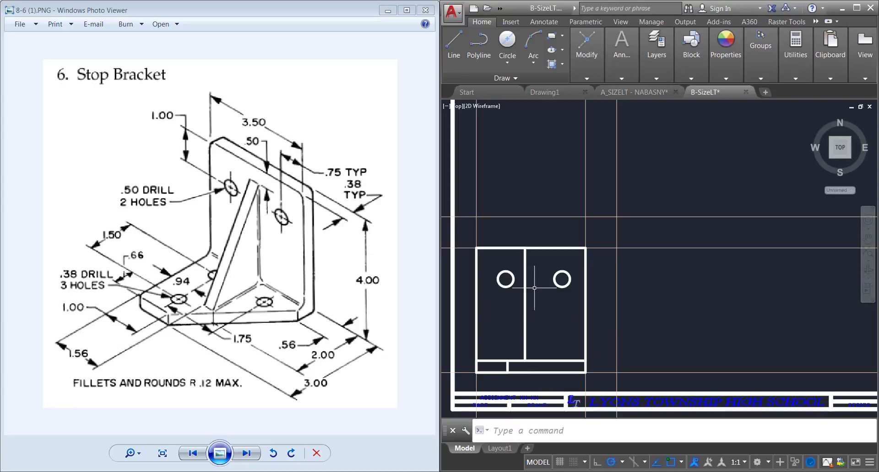
left_click(525, 255)
key("Delete")
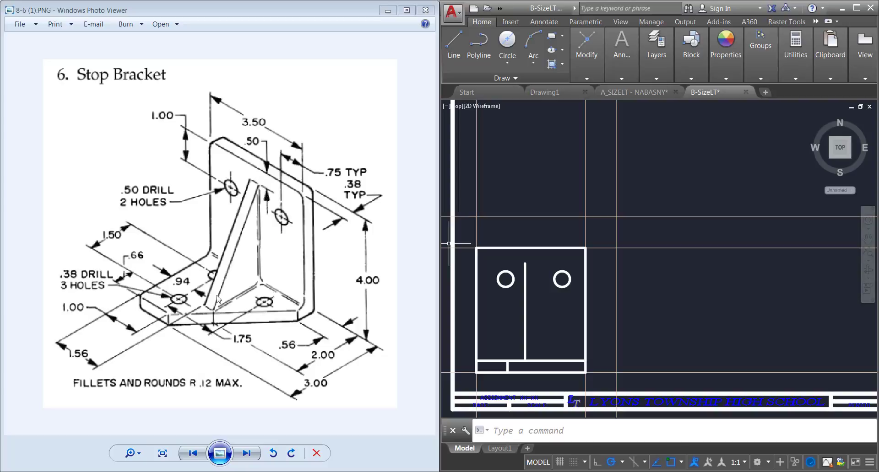
Draw the rib's right edge down to the base strip, .75 left of the right hole's centre, and delete its horizontal locating line.
left_click(452, 50)
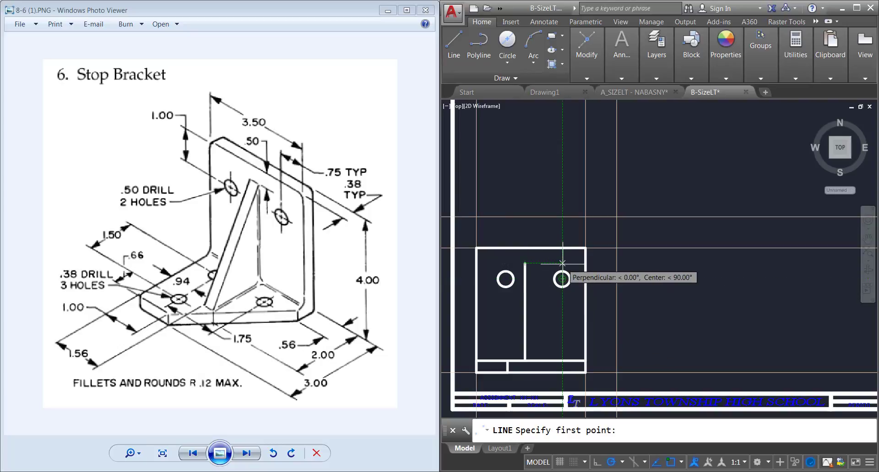
left_click(562, 264)
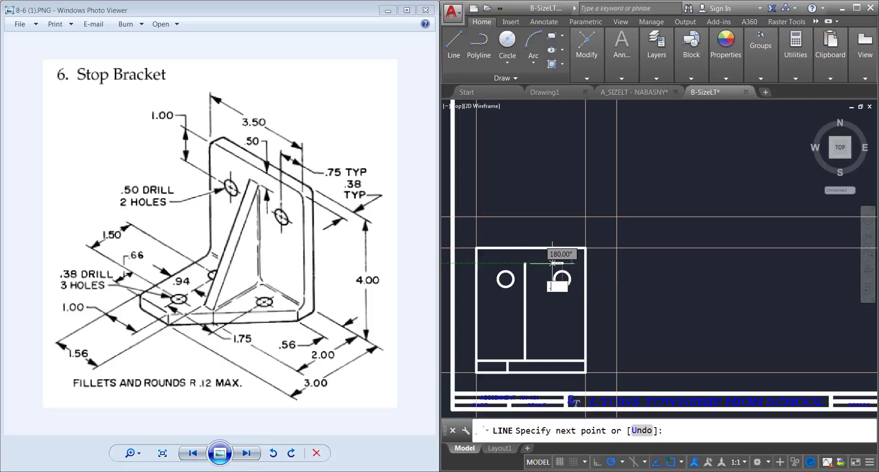
key("Return")
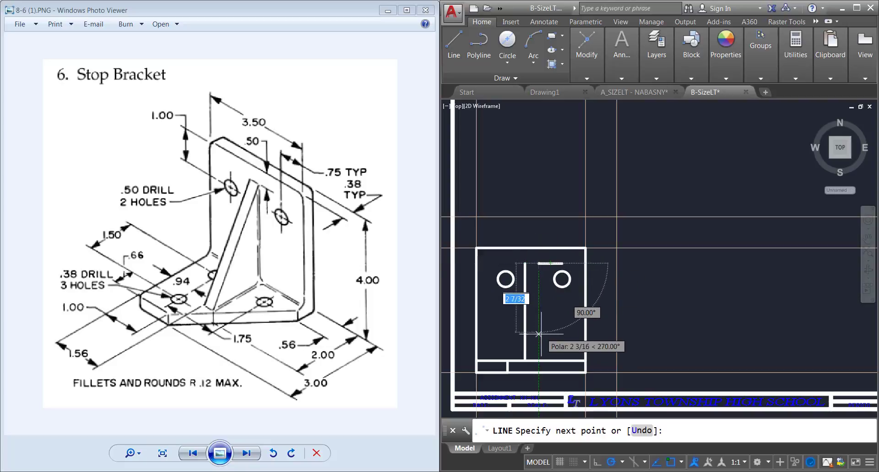
left_click(538, 359)
key("Escape")
left_click(525, 251)
left_click(567, 282)
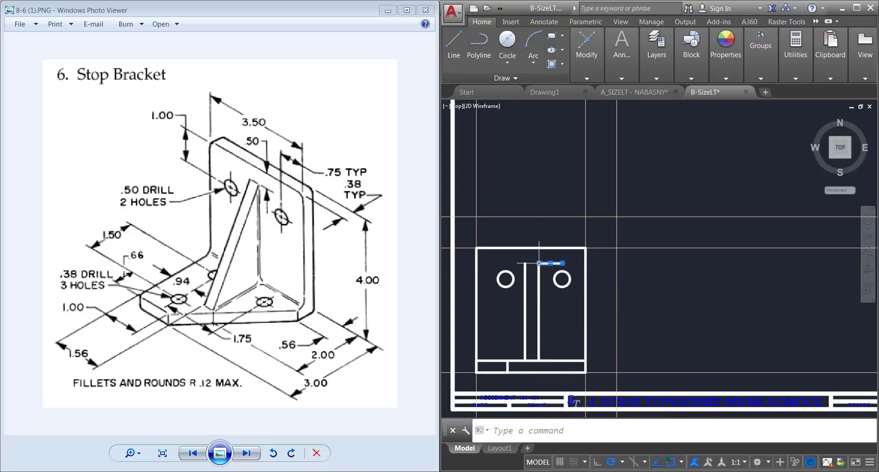
key("Delete")
Close the top of the rib with a short horizontal line joining its two vertical edges.
left_click(454, 44)
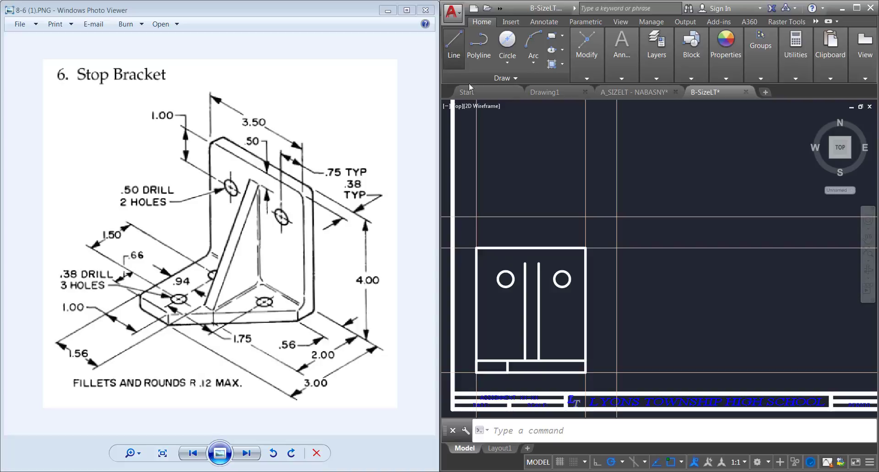
left_click(525, 264)
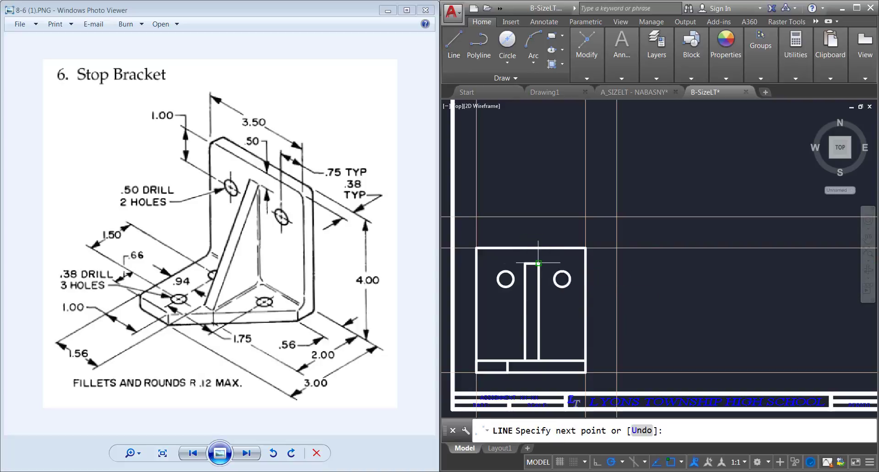
left_click(539, 263)
key("Escape")
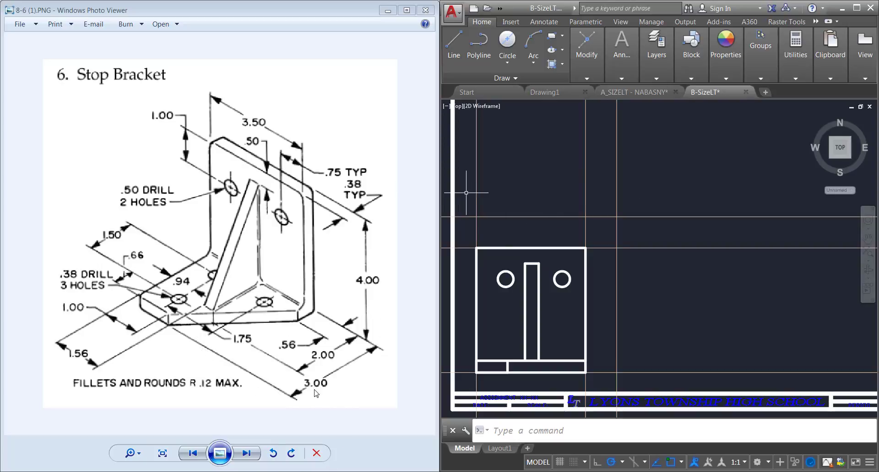
Offset the horizontal construction line above the front view 3.00 upward and the rightmost vertical construction line 3.00 to the right.
type("o")
key("Return")
type("1")
key("Return")
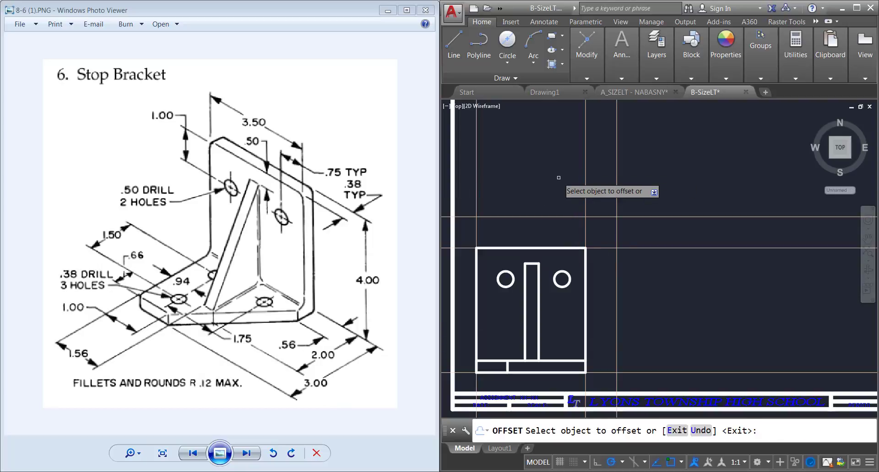
left_click(540, 217)
left_click(547, 181)
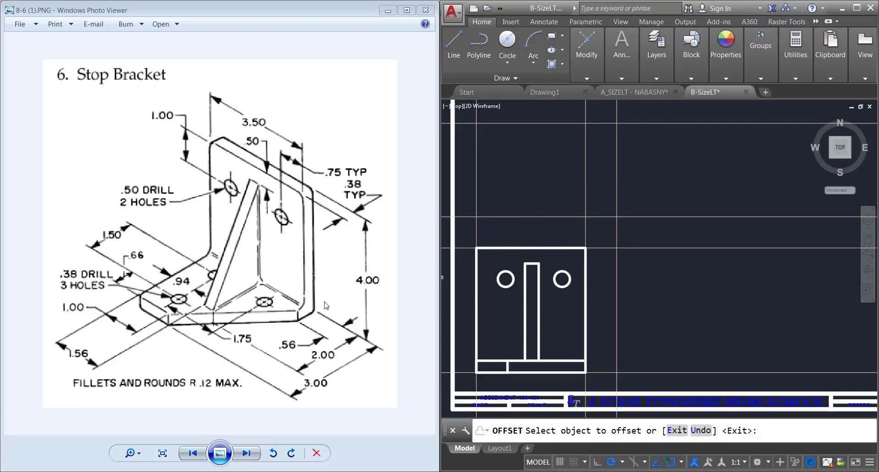
left_click(615, 324)
left_click(671, 324)
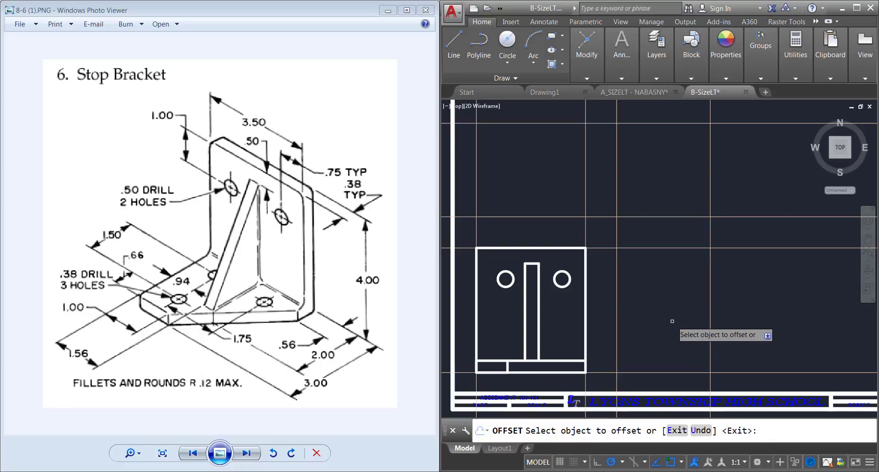
key("Return")
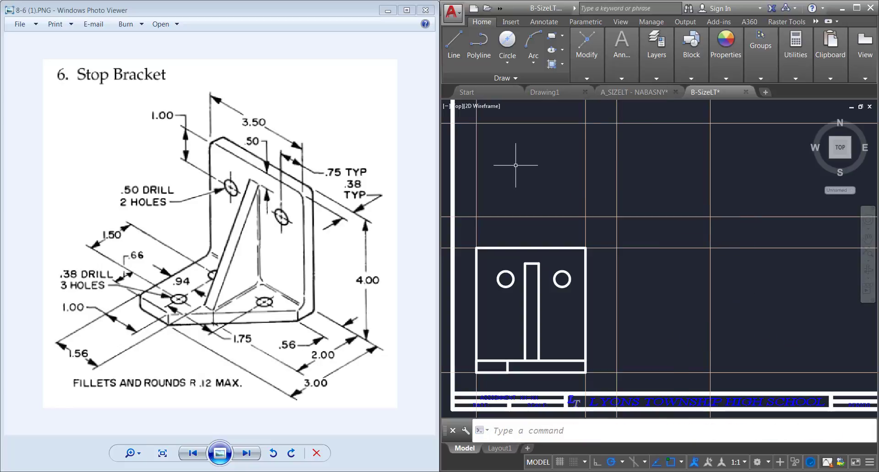
Draw the top view's upper edge along the highest construction line, across the full width of the view.
type("l")
key("Return")
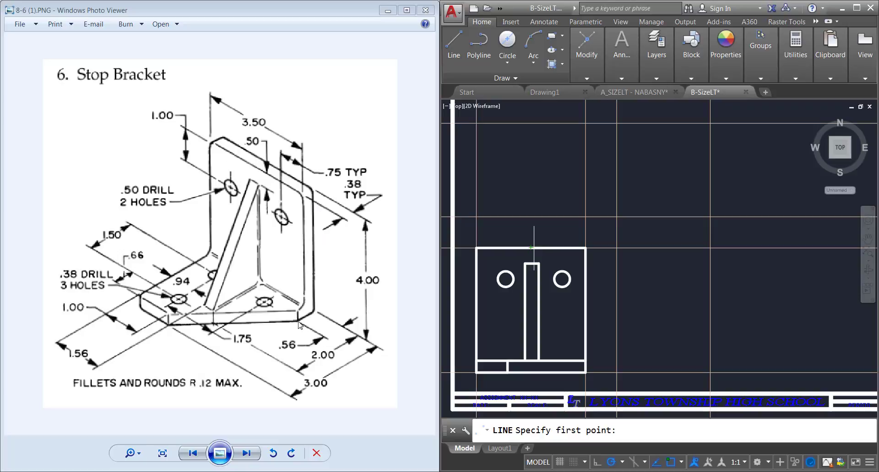
left_click(476, 123)
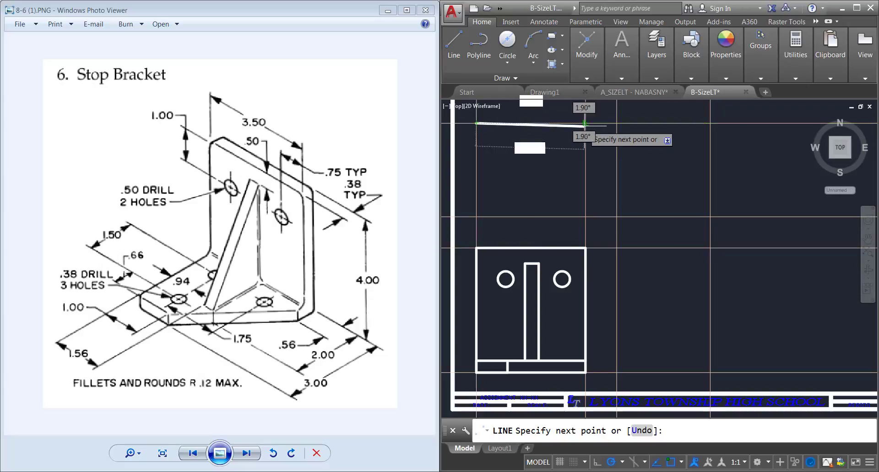
left_click(586, 123)
key("Return")
Draw the top view's left edge down to the lower construction line, continuing with a bottom edge 1 long to the right.
key("Return")
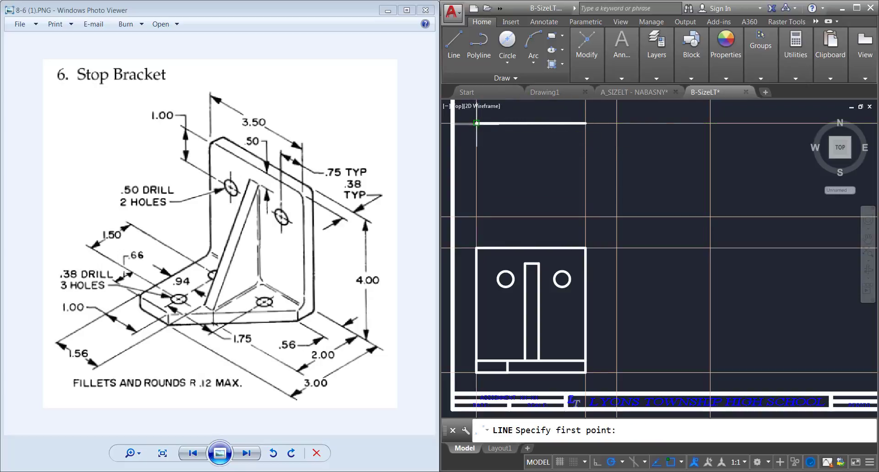
left_click(477, 123)
left_click(476, 217)
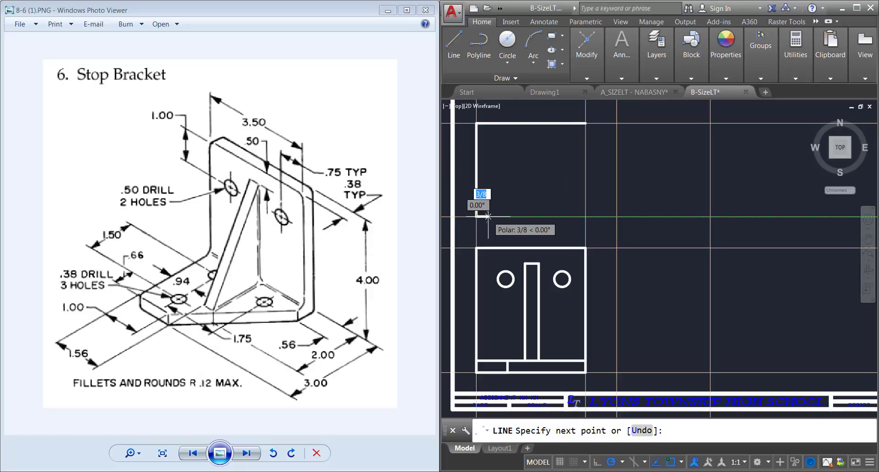
type("1")
key("Return")
key("Return")
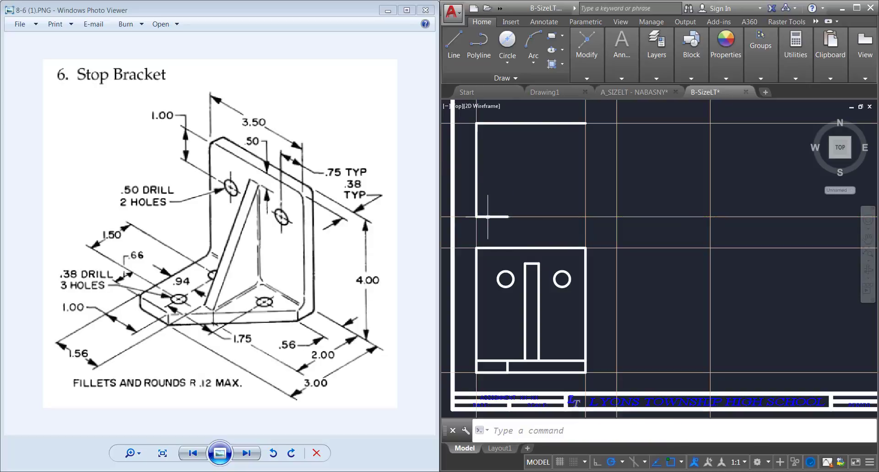
Draw the top view's right edge .56 down from the upper-right corner and connect it diagonally to the end of the bottom edge.
left_click(453, 44)
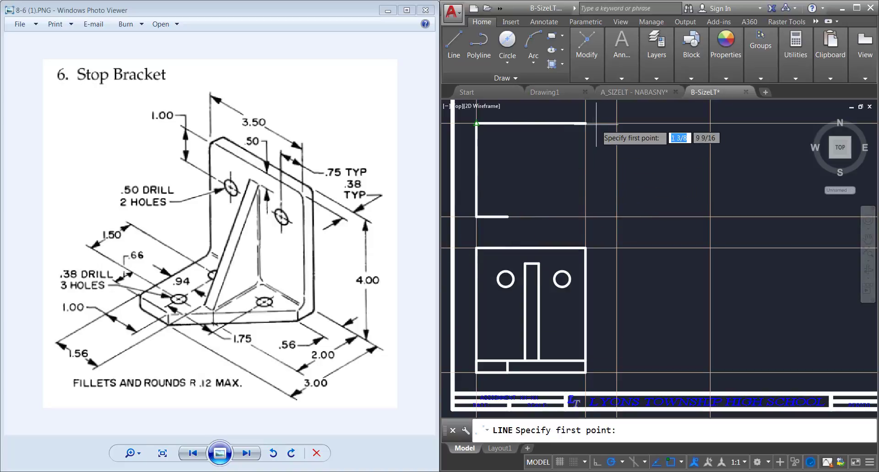
left_click(587, 140)
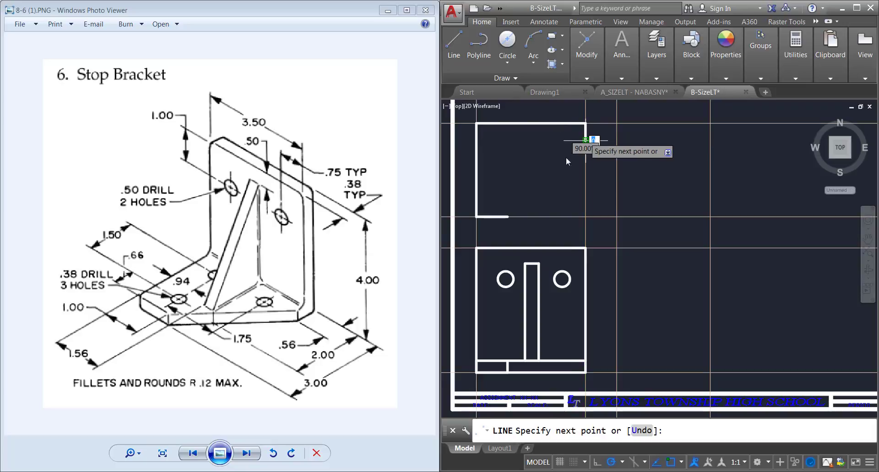
left_click(508, 216)
key("Return")
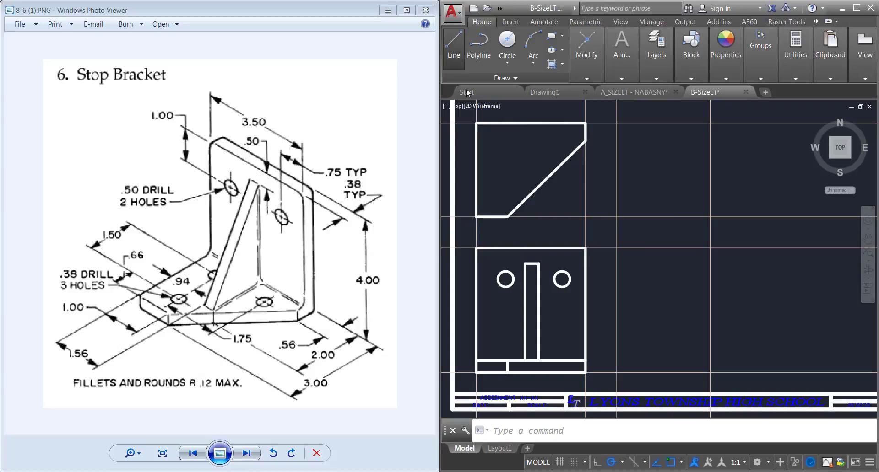
Draw a horizontal line across the full width of the top view, .38 below its upper edge.
key("Return")
left_click(477, 123)
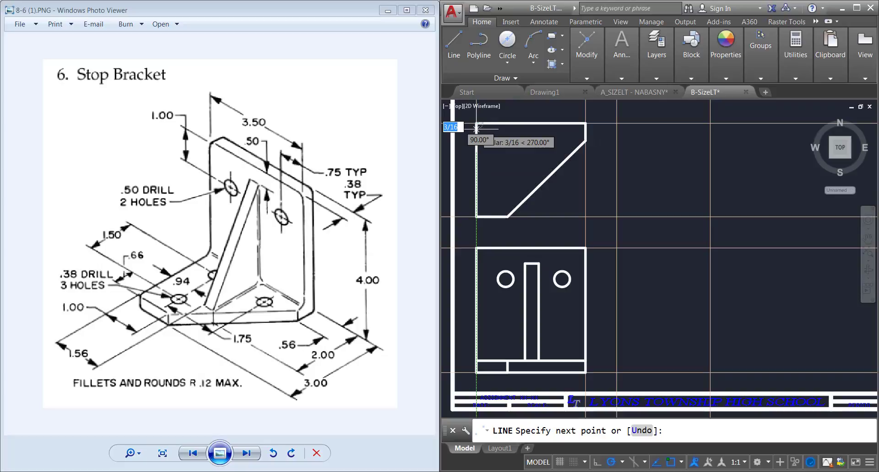
left_click(476, 134)
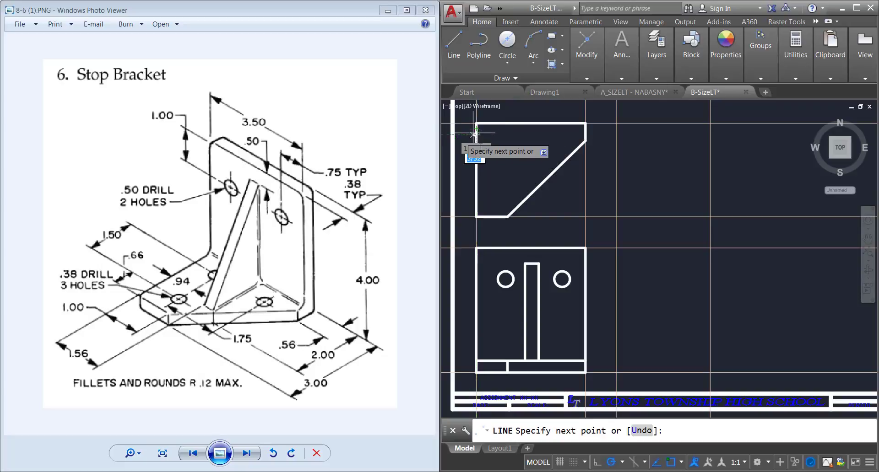
left_click(586, 135)
key("Return")
left_click(476, 129)
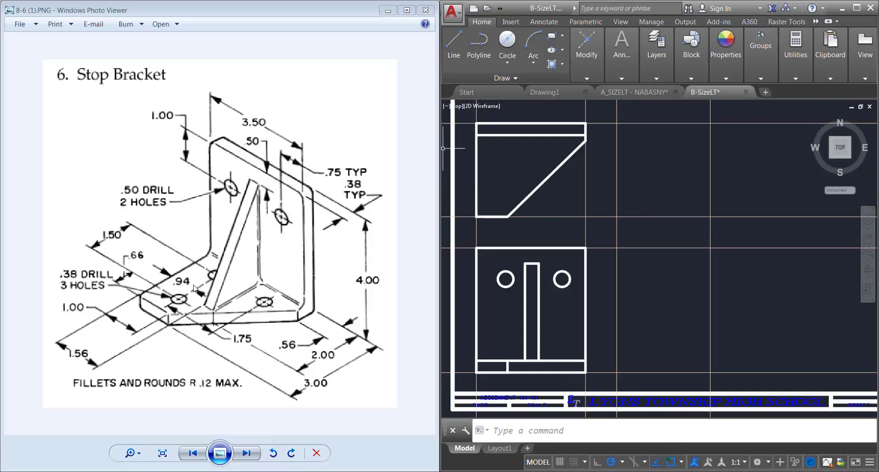
Draw guide lines from the top view's lower-left corner: .66 up its left edge, .94 right and 1.5 up.
left_click(453, 46)
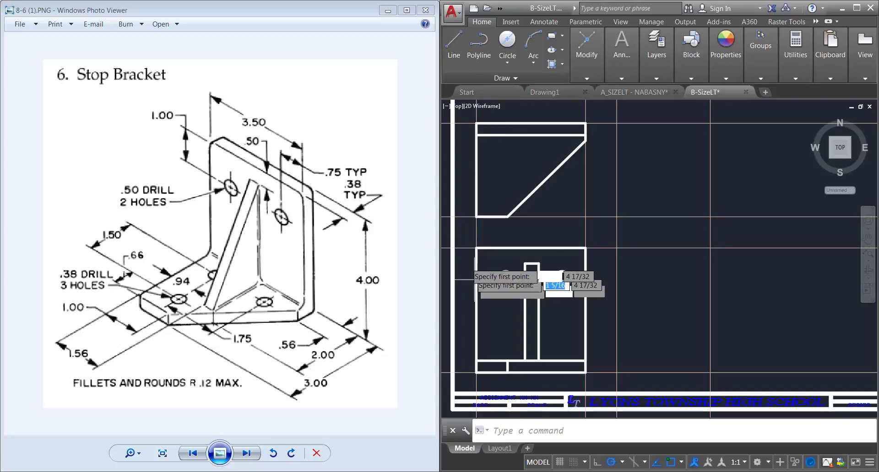
left_click(476, 215)
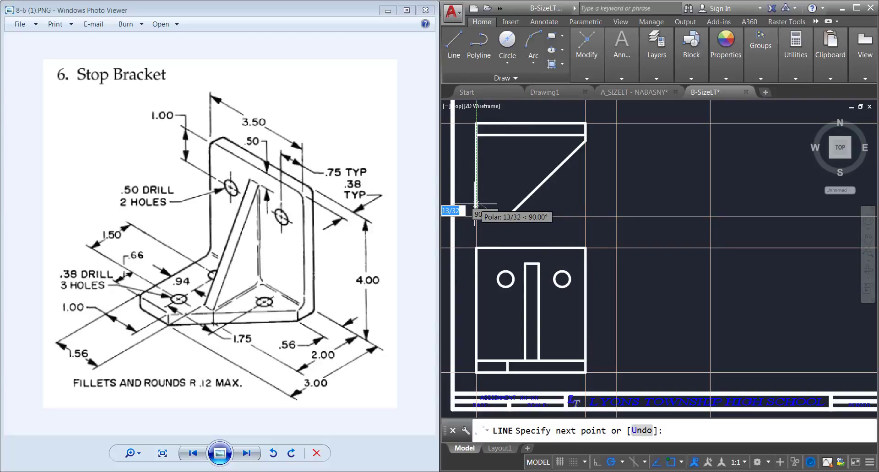
left_click(476, 197)
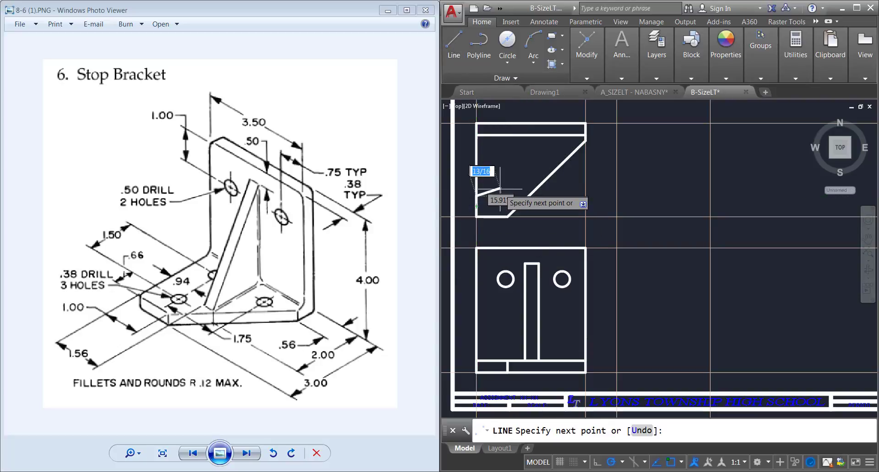
type(".")
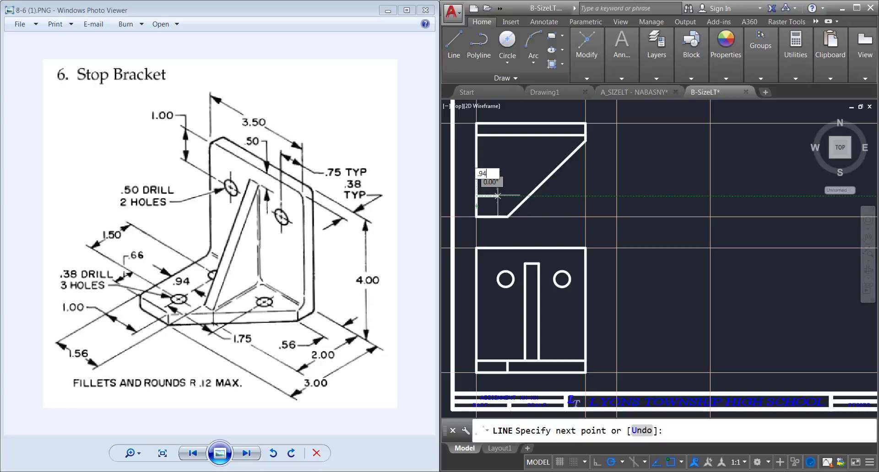
type("94")
key("Return")
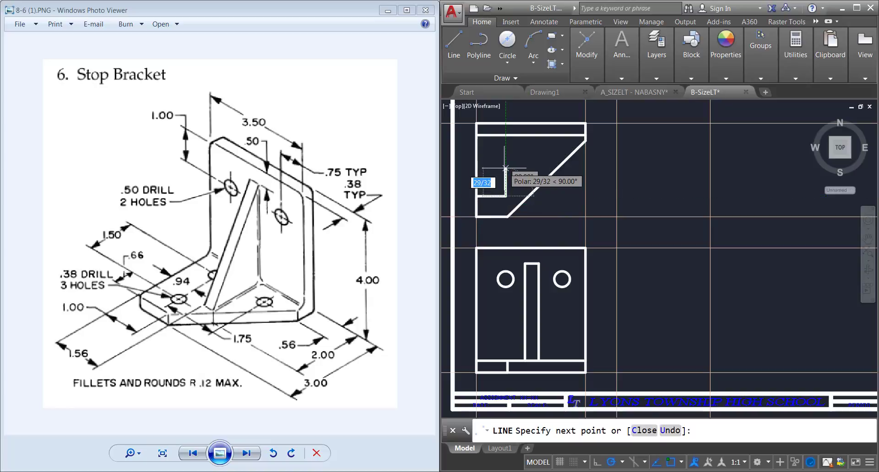
type("1.5")
key("Return")
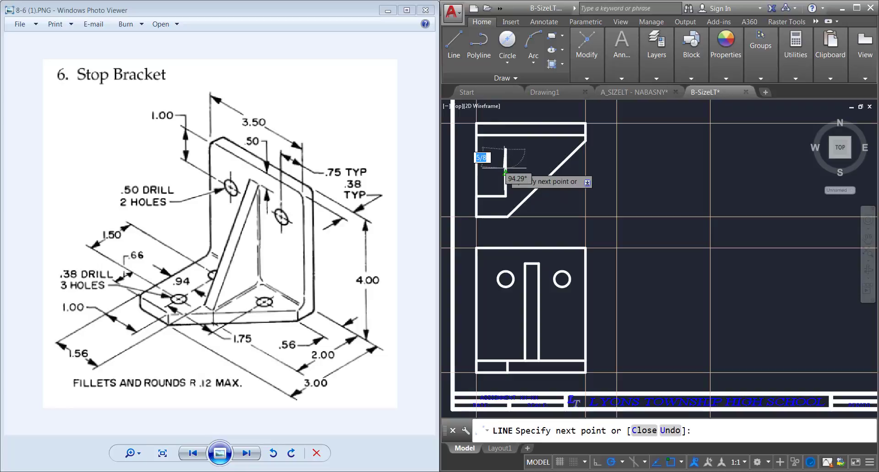
key("Return")
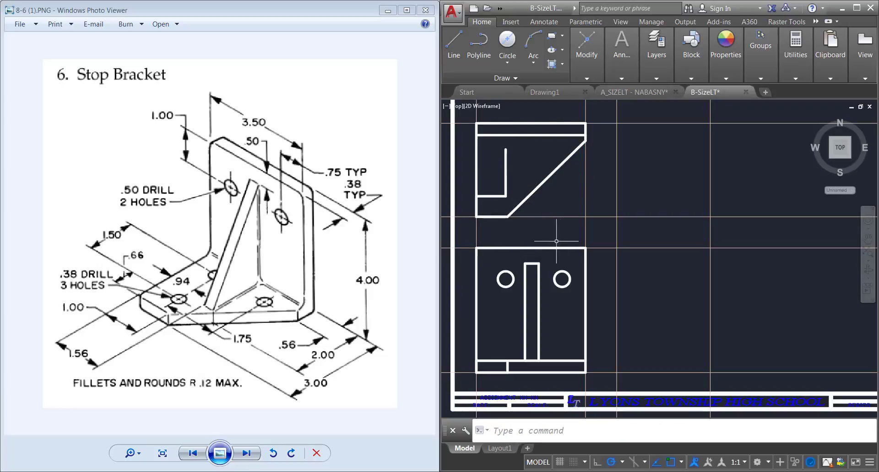
Draw a .38 diameter circle centred where the .94 horizontal guide line meets the vertical one.
type("c")
key("Return")
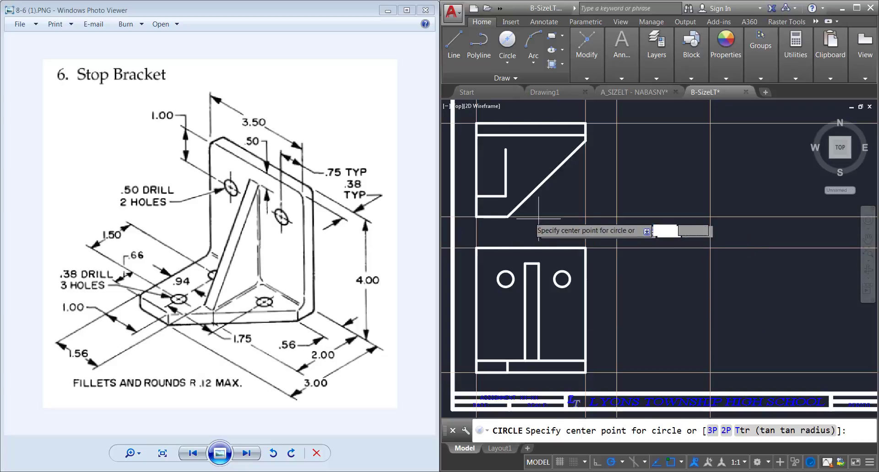
left_click(506, 196)
type("d")
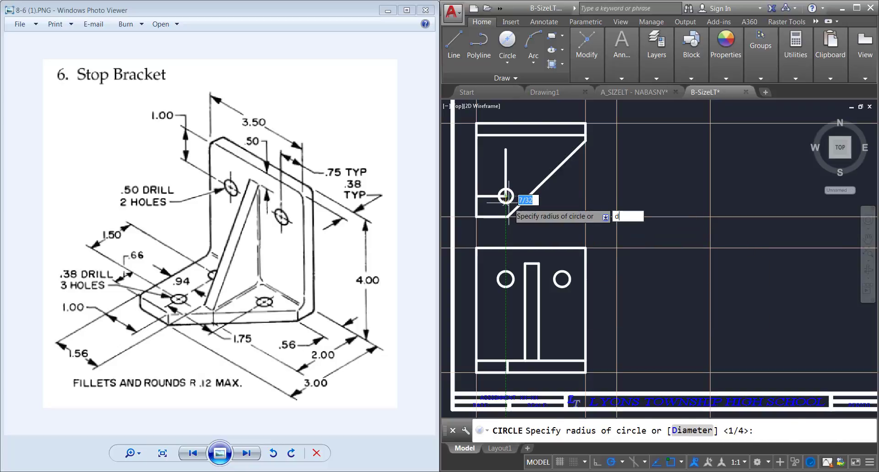
key("Return")
type(".38")
key("Return")
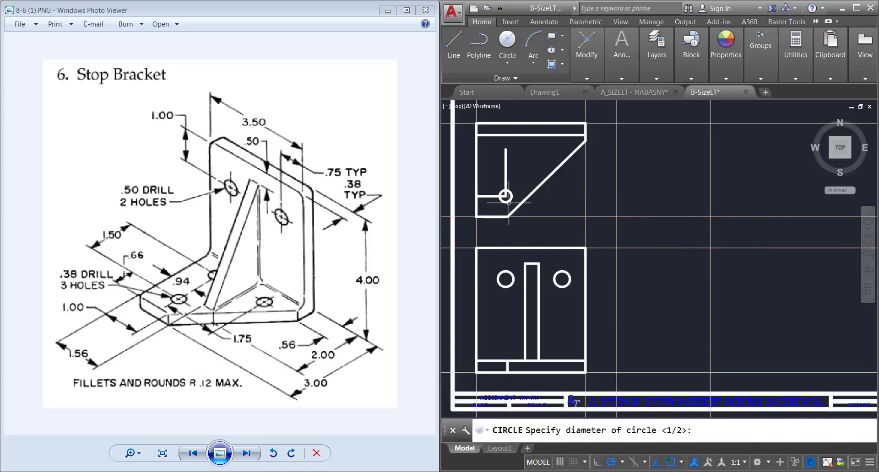
Draw a .38 diameter circle centred on the upper end of the 1.5 vertical guide line.
type("c")
key("Return")
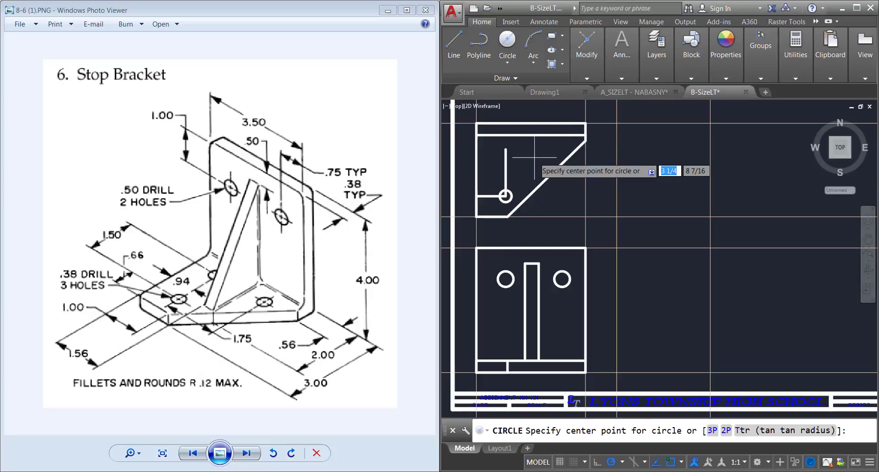
left_click(506, 149)
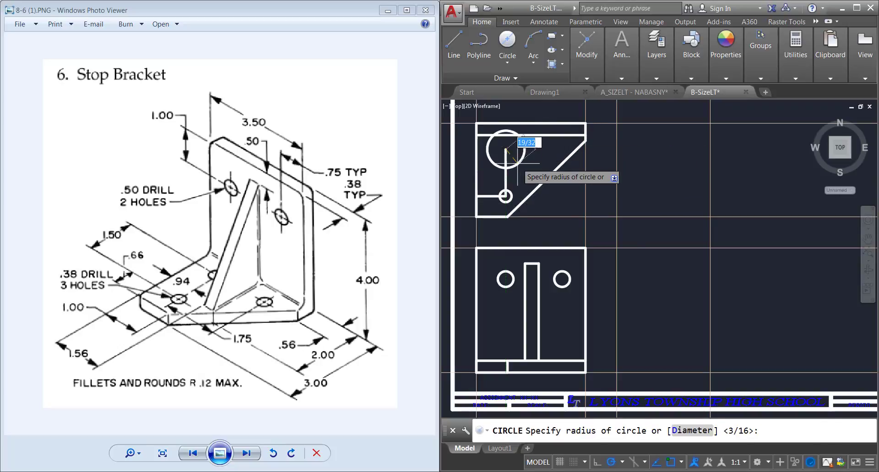
type("d")
key("Return")
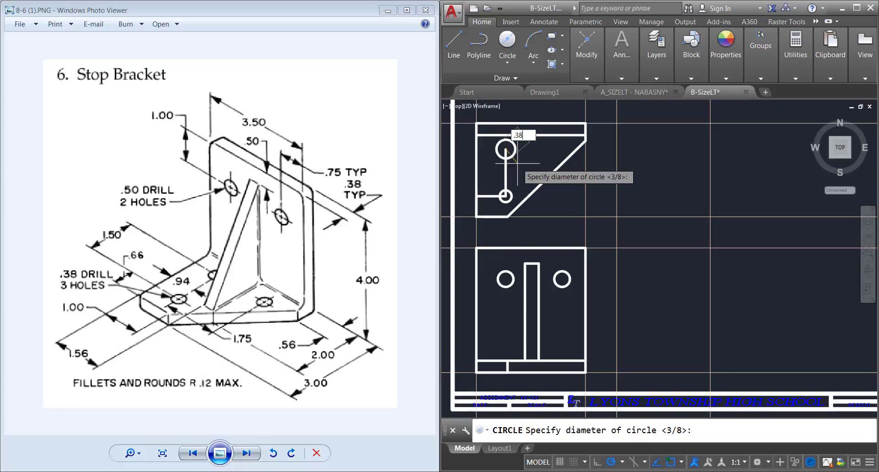
key("Return")
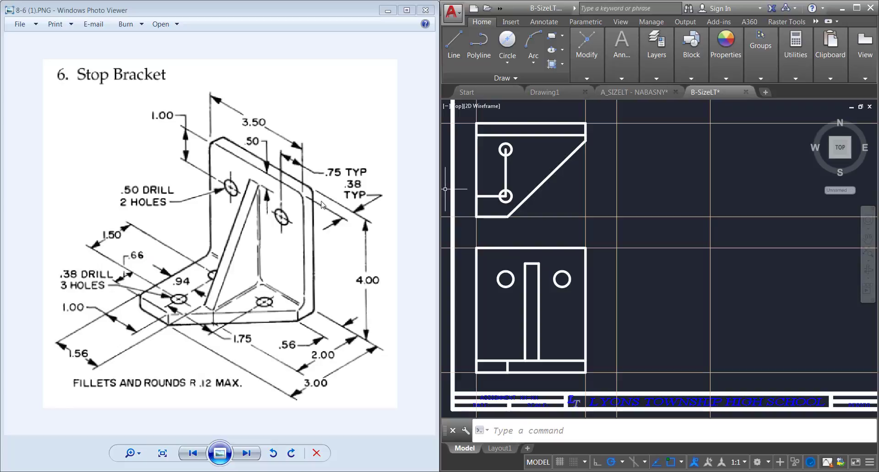
Draw a horizontal guide line 1.75 long to the right from the upper hole's centre.
left_click(454, 46)
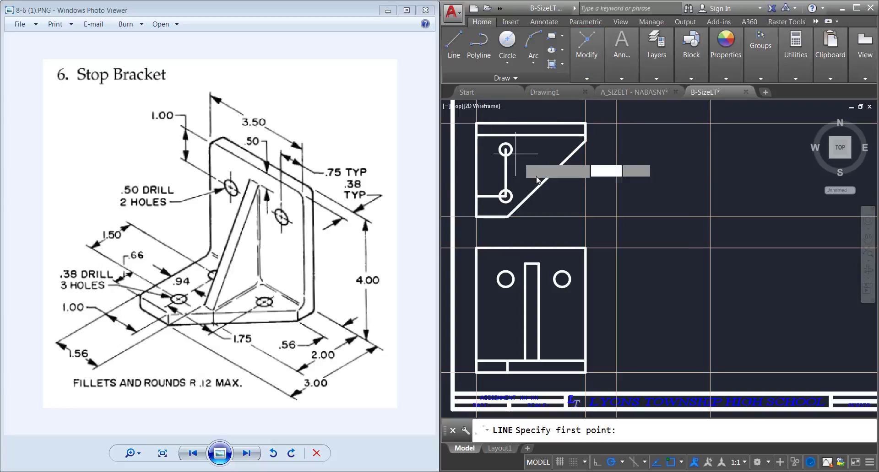
left_click(506, 149)
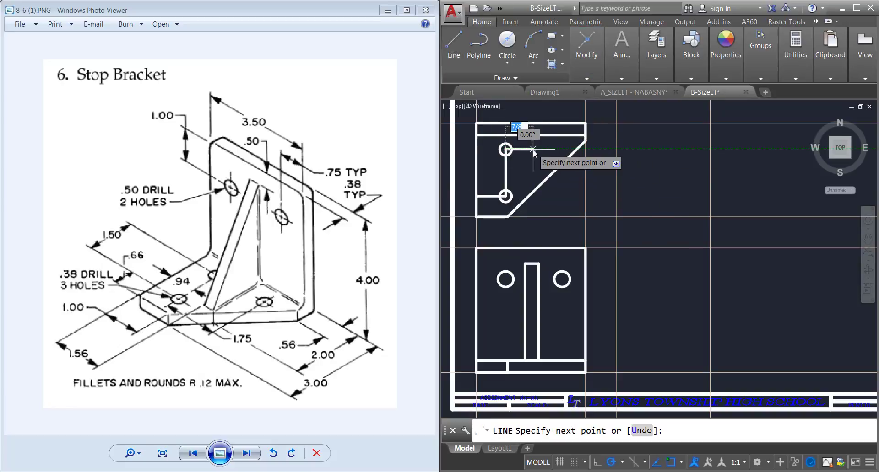
type("1.75")
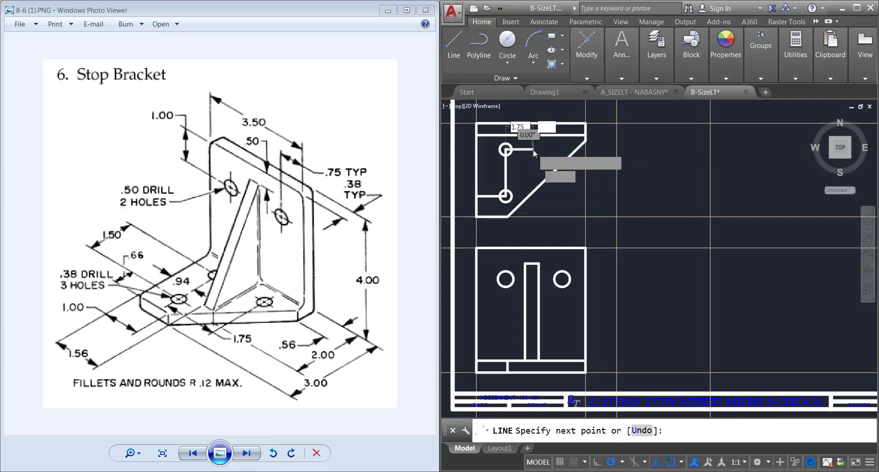
key("Return")
key("Return")
Draw a .38 diameter circle centred on the right end of the 1.75 guide line.
type("c")
key("Return")
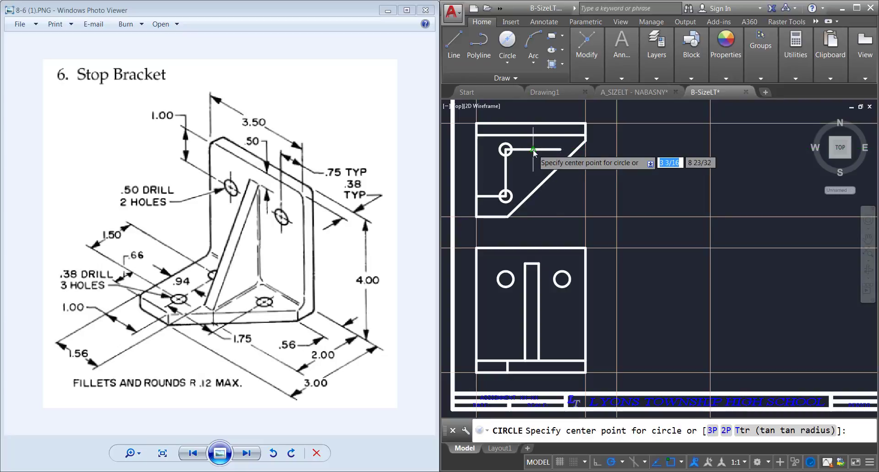
left_click(560, 149)
type("d")
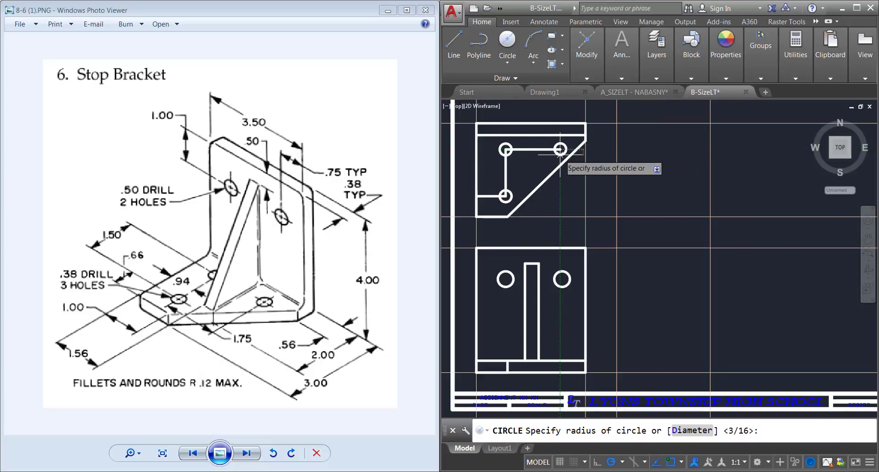
key("Return")
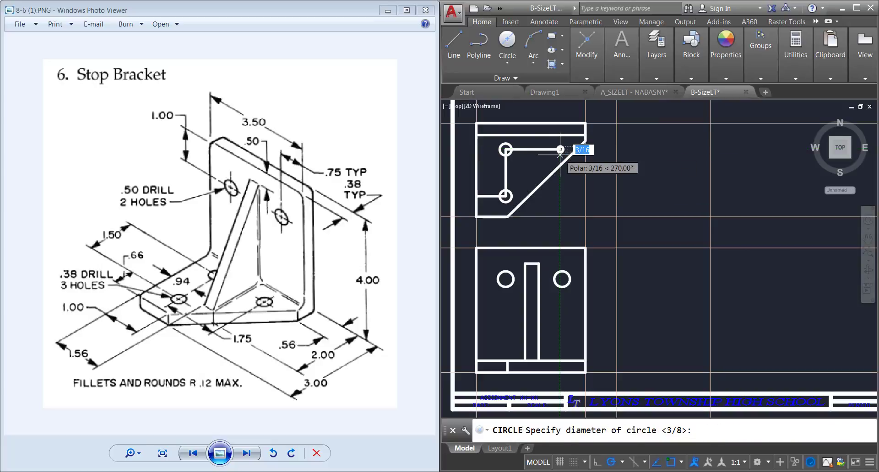
type(".38")
key("Return")
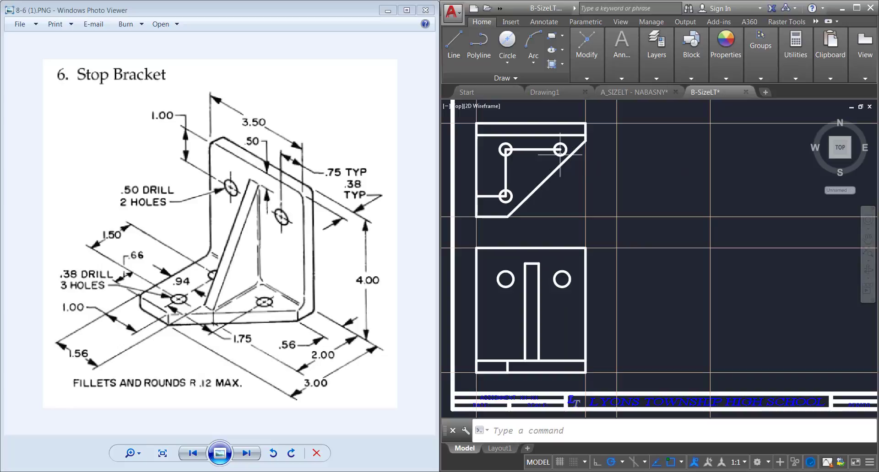
Delete the three guide lines between the top view's holes and its left edge.
left_click(529, 149)
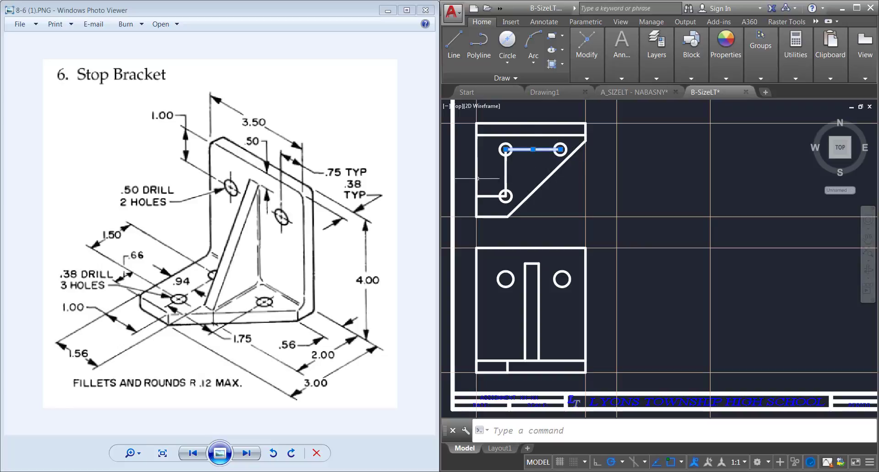
key("Delete")
left_click(505, 169)
key("Delete")
left_click(490, 197)
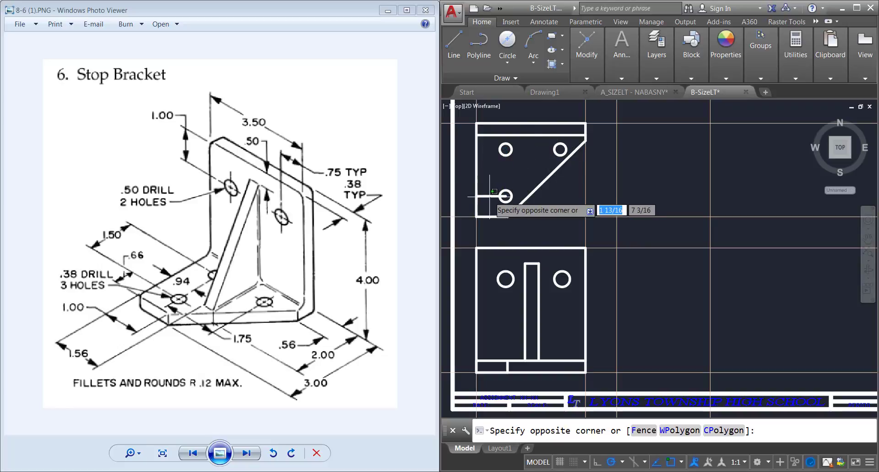
left_click(480, 203)
key("Delete")
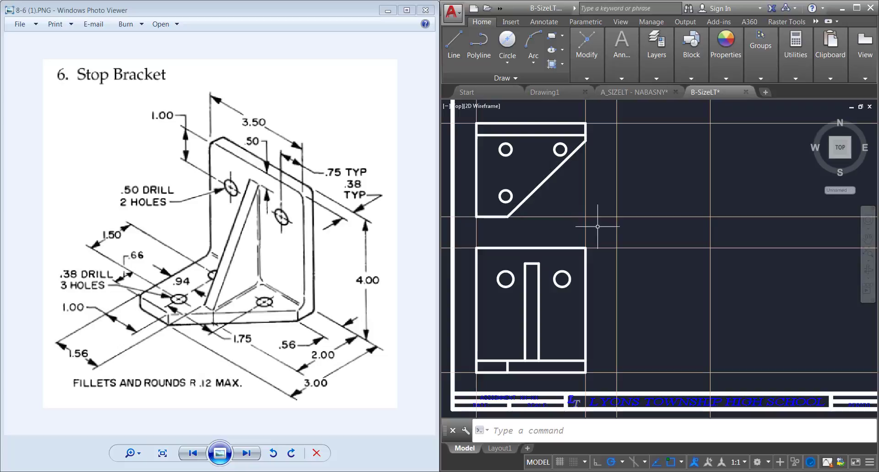
Draw the rib in the top view, aligned with the front view's rib, from the upper edge to the diagonal edge and back to the plate line.
left_click(454, 45)
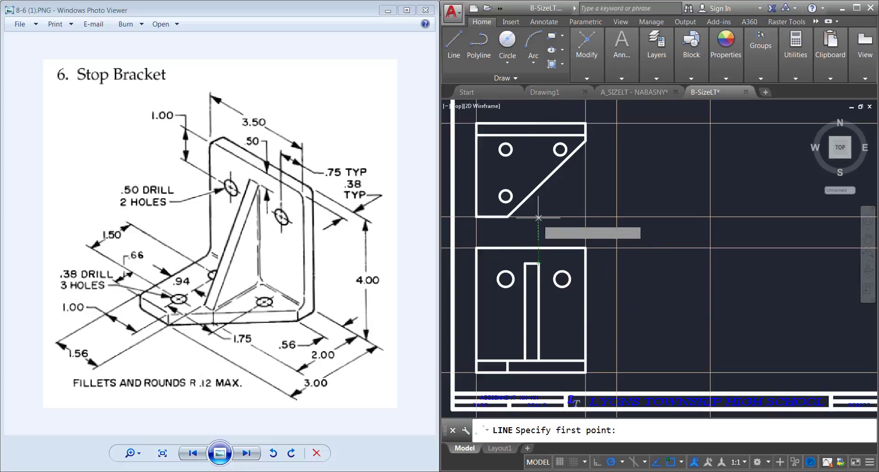
left_click(538, 124)
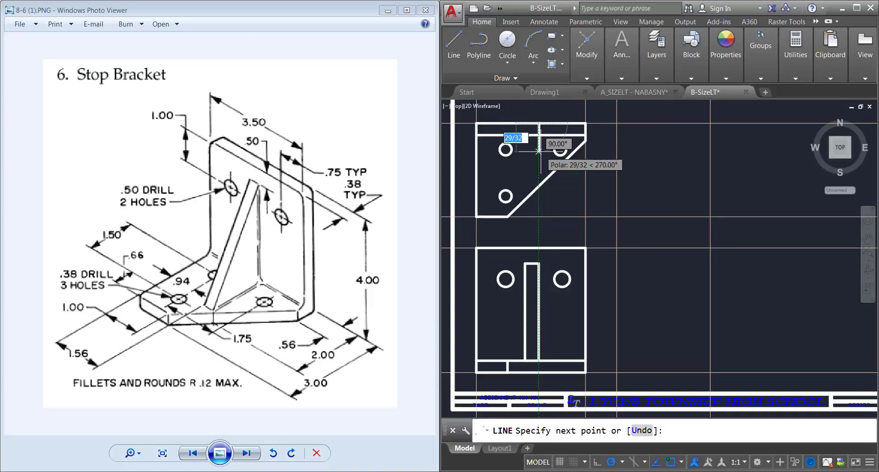
left_click(539, 185)
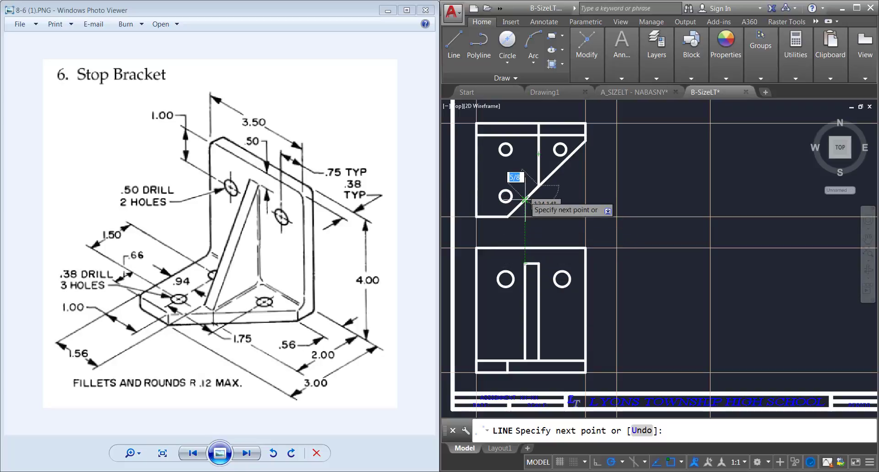
left_click(525, 185)
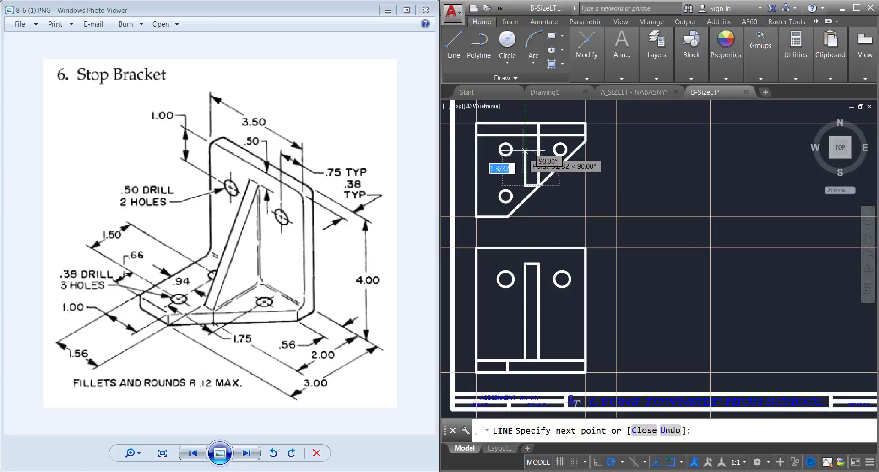
left_click(524, 135)
key("Return")
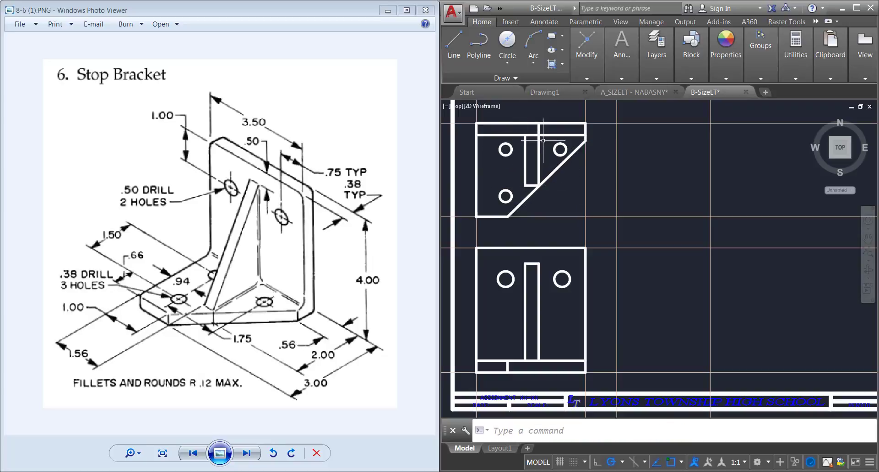
Trim the part of the rib's right line that crosses the back plate in the top view.
type("tr")
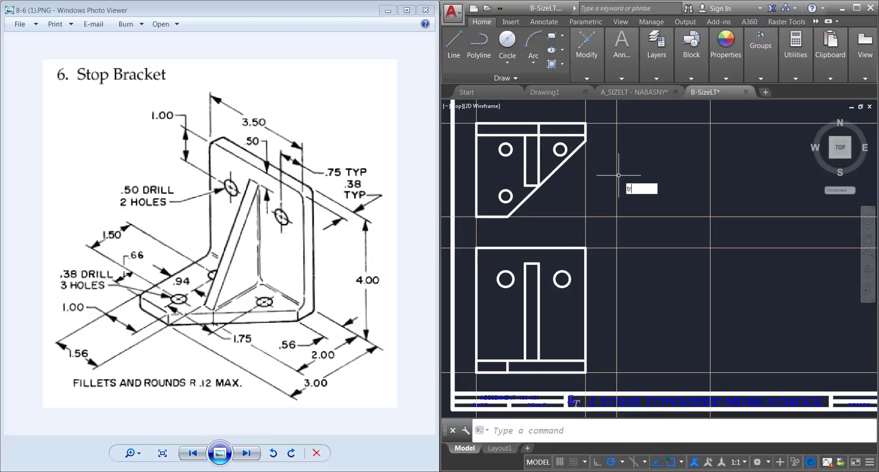
key("Return")
left_click(578, 184)
left_click(542, 122)
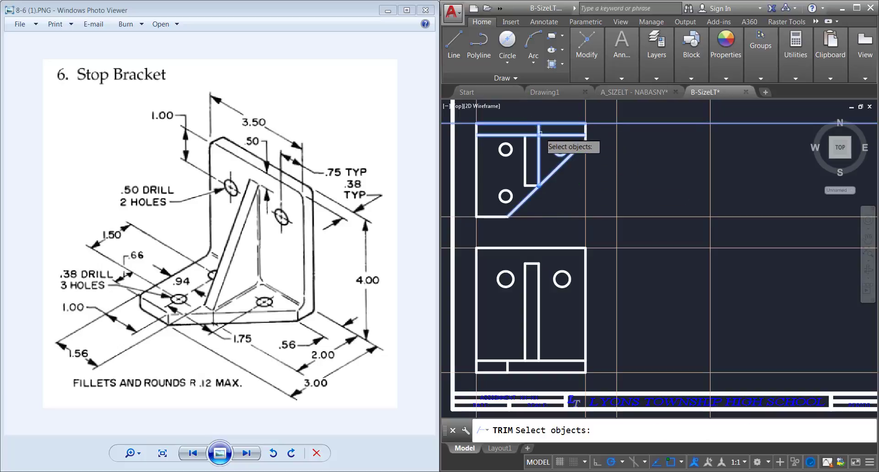
key("Return")
left_click(538, 129)
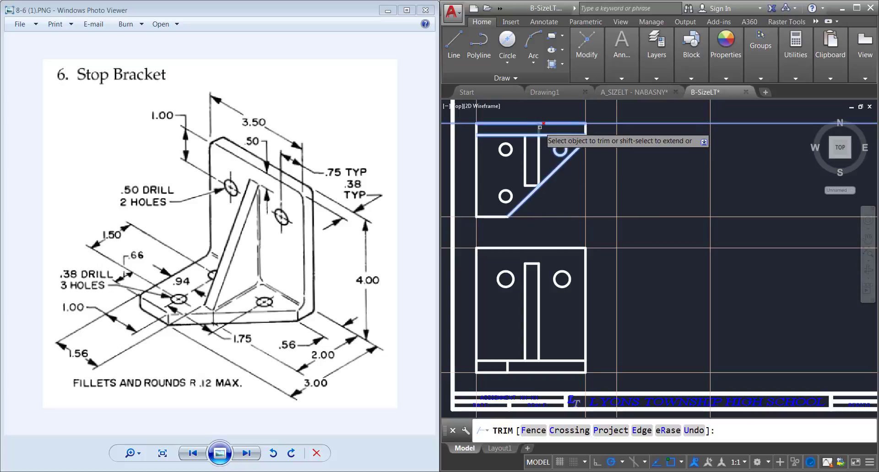
key("Return")
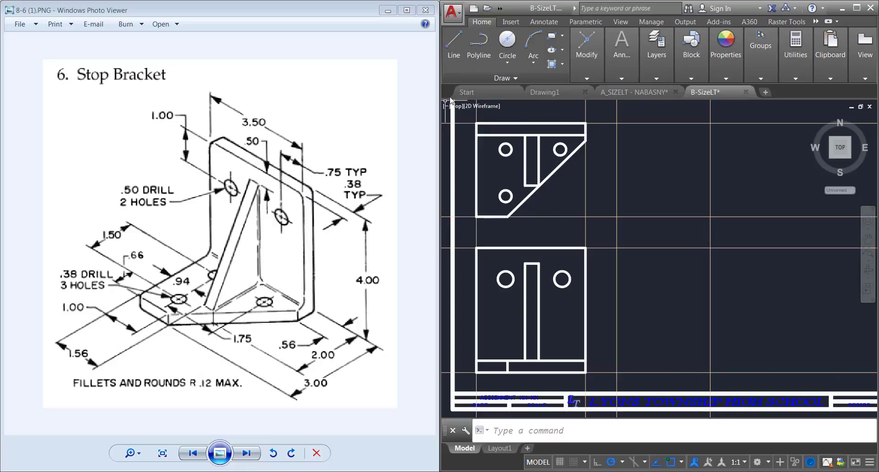
Draw the right side view's 4-inch back edge, 3-inch bottom edge and short front edge up to the front view's base plate height.
left_click(454, 43)
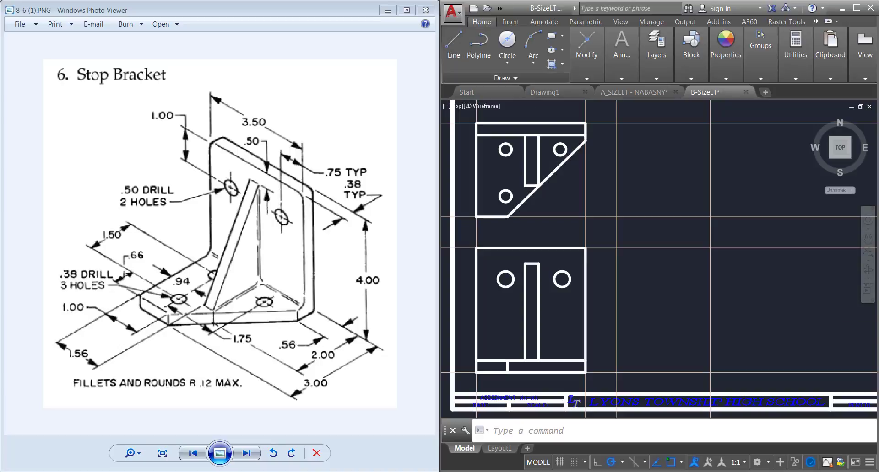
left_click(710, 247)
type("4")
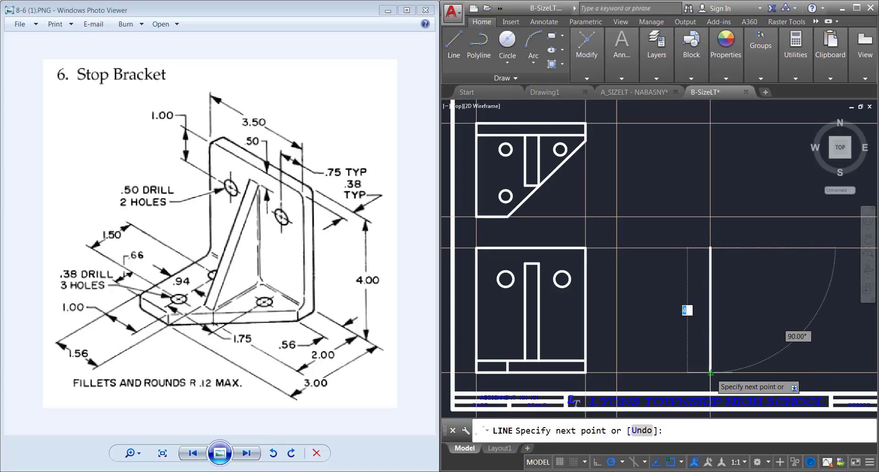
key("Return")
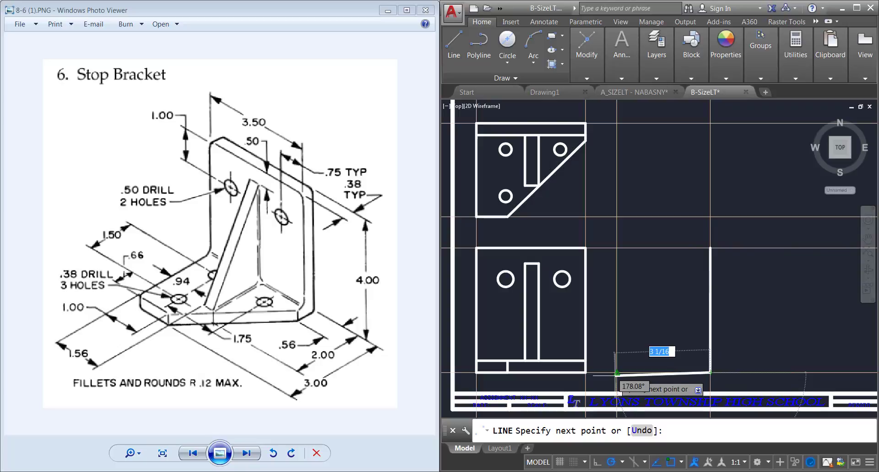
type("3")
key("Return")
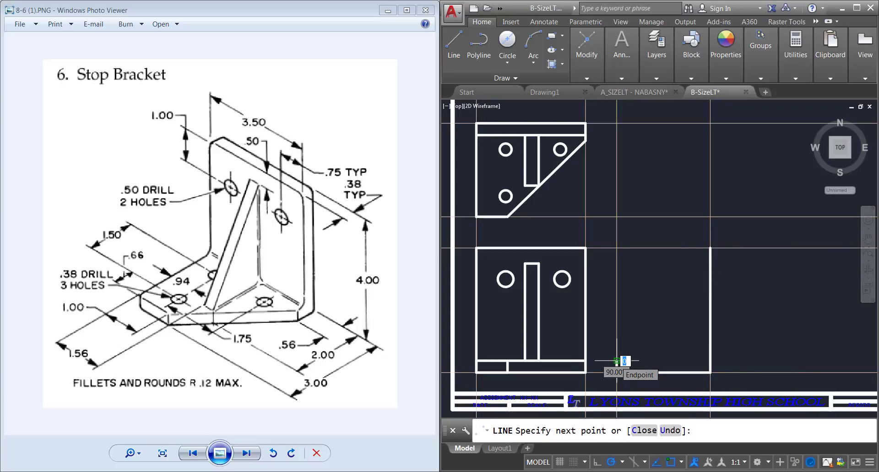
left_click(617, 361)
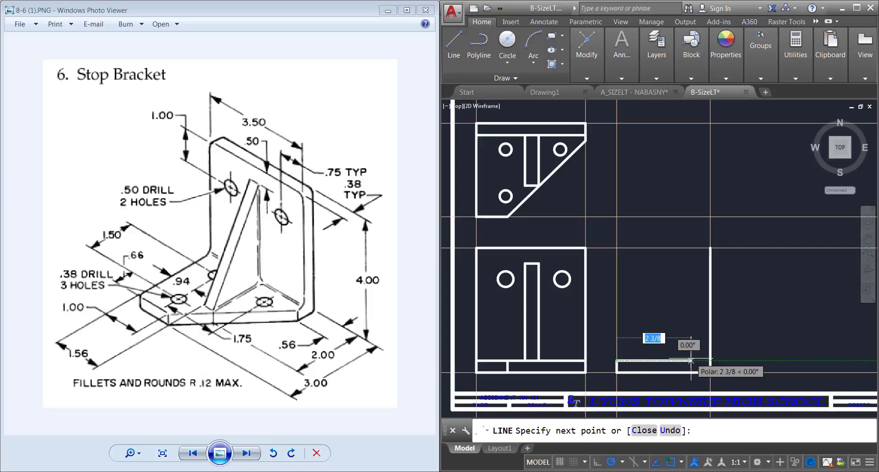
key("Escape")
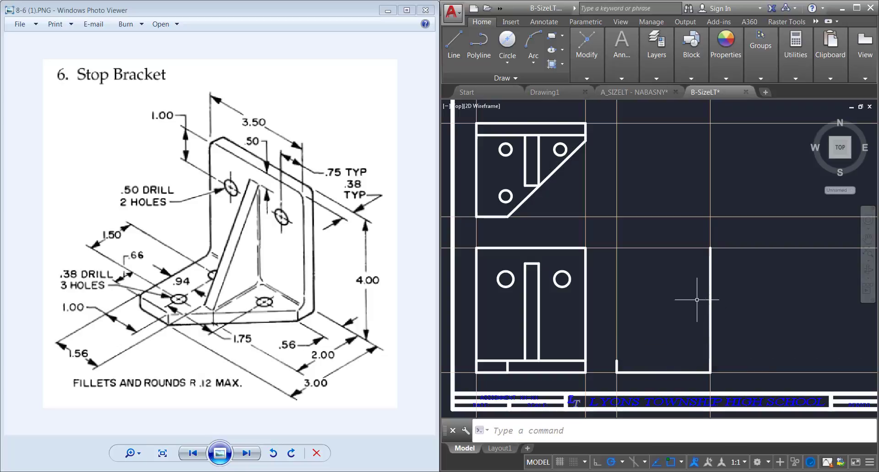
Draw the back plate's top edge and inner vertical edge down to the base plate in the side view.
key("Return")
key("Return")
left_click(709, 249)
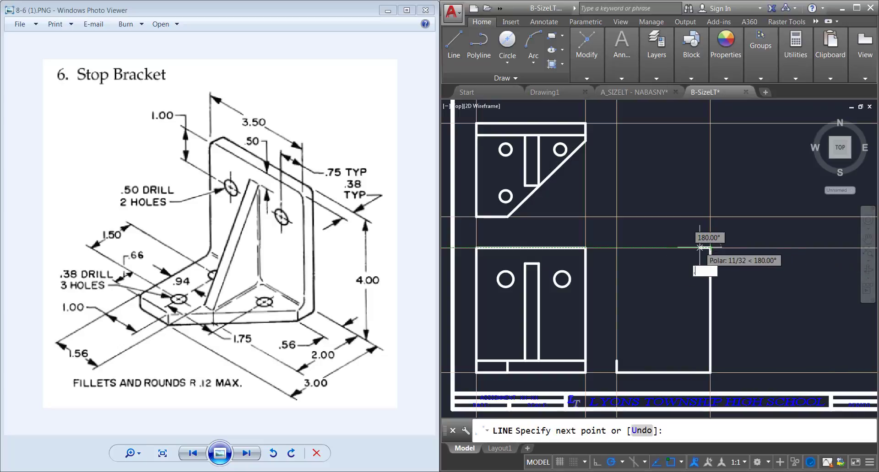
left_click(700, 248)
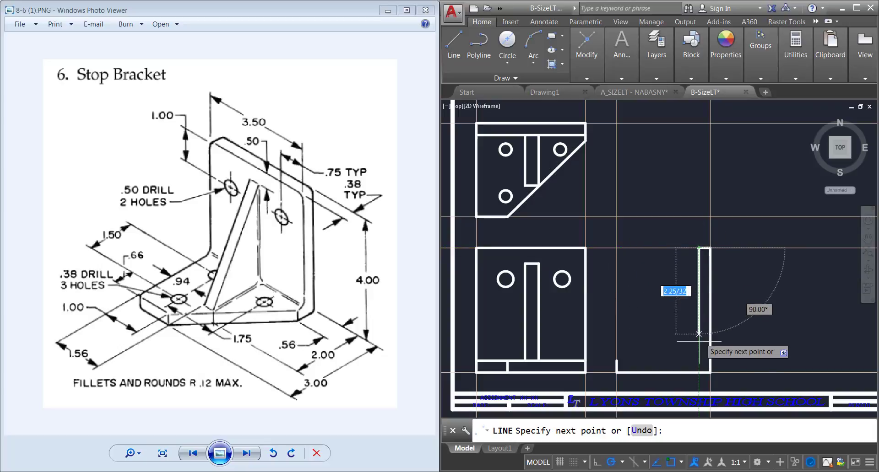
left_click(700, 363)
key("Return")
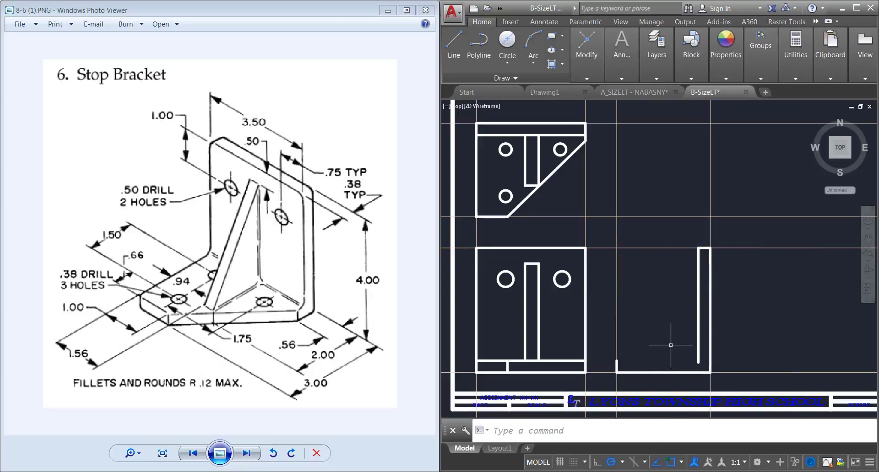
Draw the base plate's upper edge in the side view from the front edge to the back plate.
key("Return")
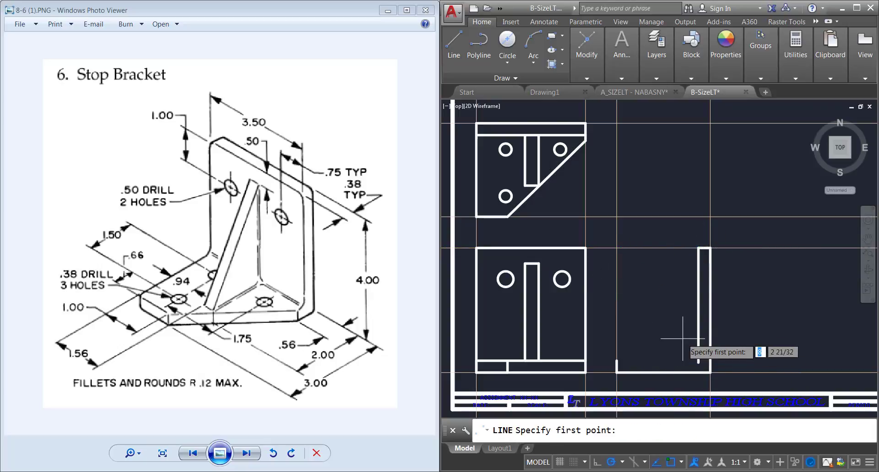
left_click(617, 362)
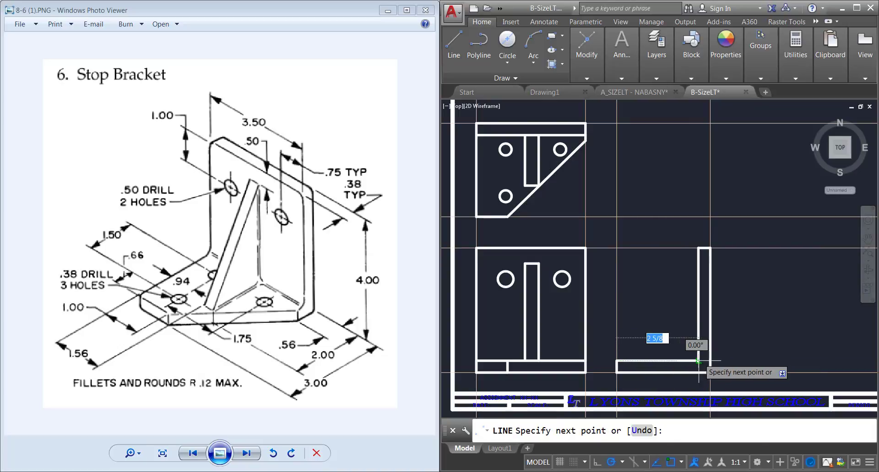
left_click(699, 361)
key("Return")
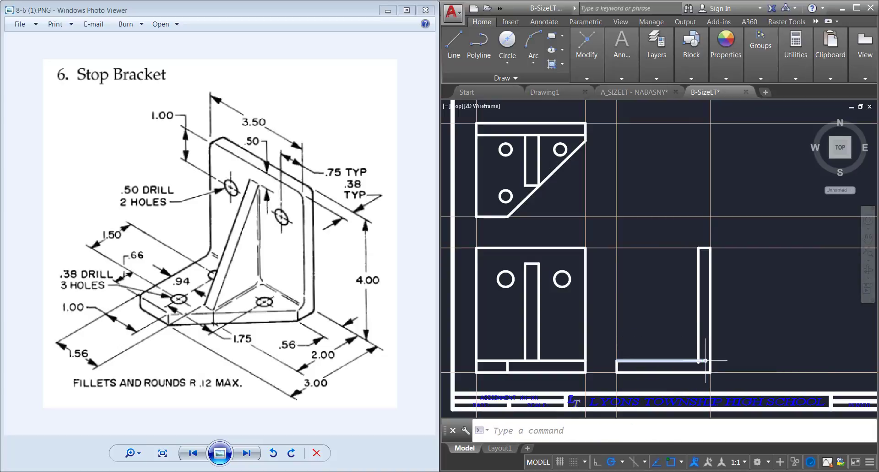
Trim the overlapping line ends where the side view's base plate meets the back plate.
type("tr")
key("Return")
left_click(729, 373)
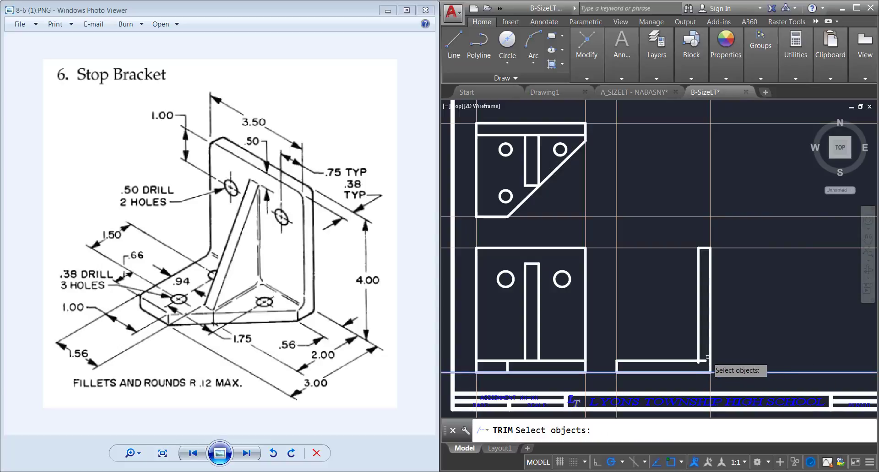
left_click(728, 382)
left_click(700, 353)
key("Return")
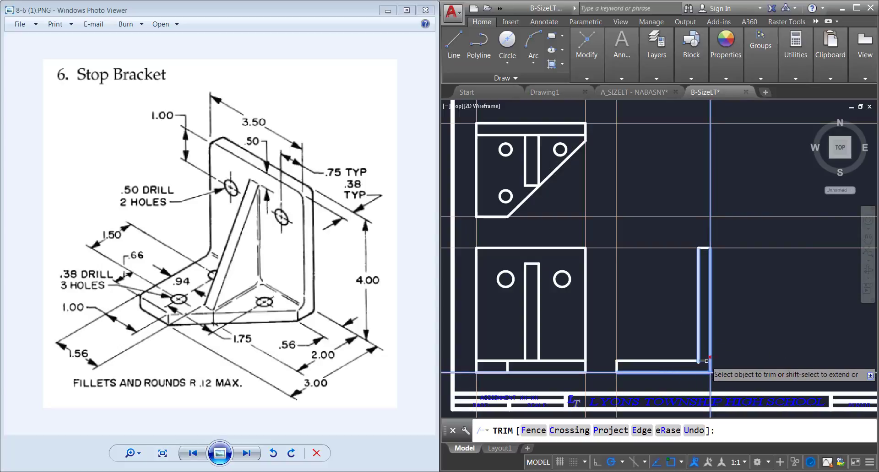
left_click(701, 361)
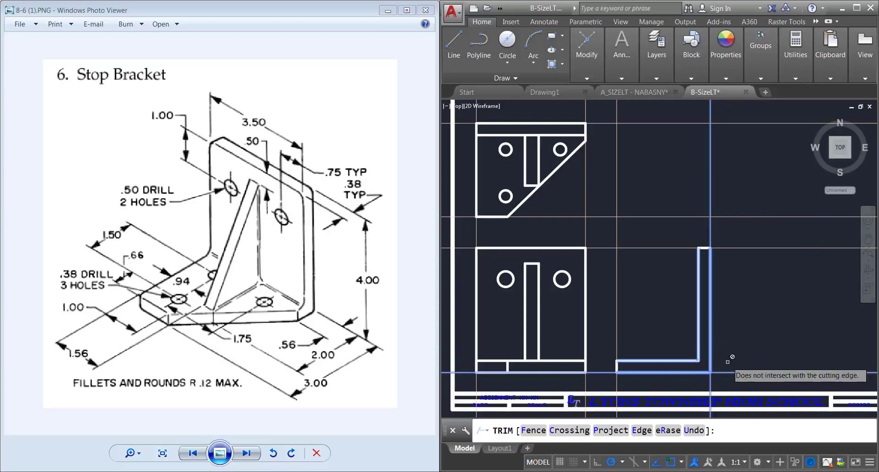
key("Escape")
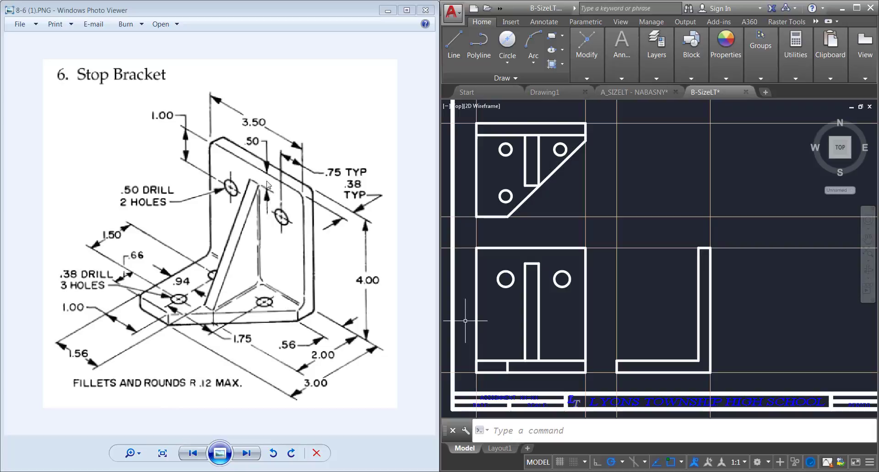
Draw a horizontal guide line about 2.00 long from the side view's back edge along the base plate's upper edge.
left_click(449, 38)
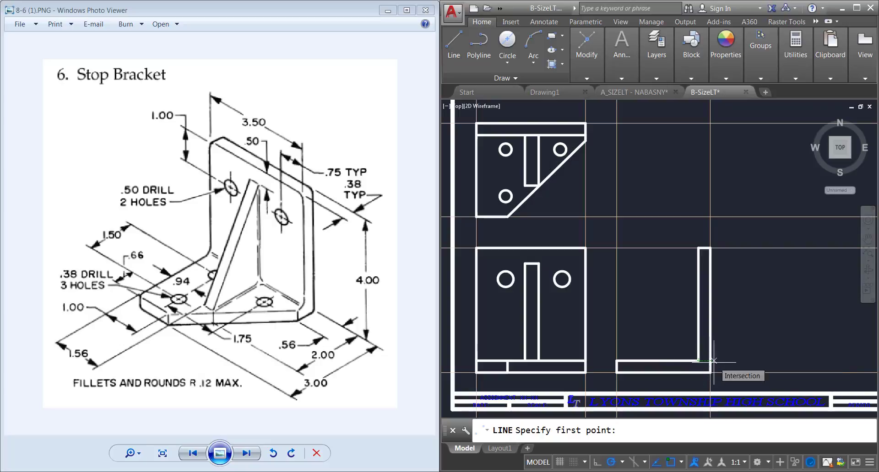
left_click(699, 361)
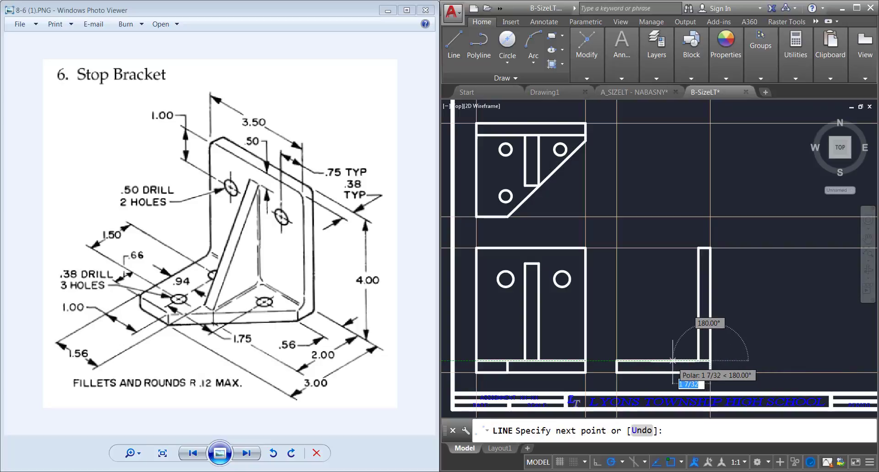
left_click(647, 361)
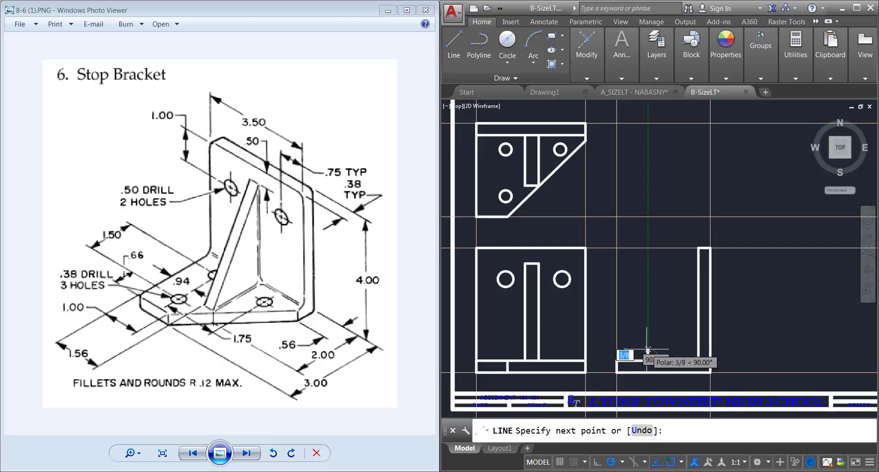
left_click(616, 361)
key("Return")
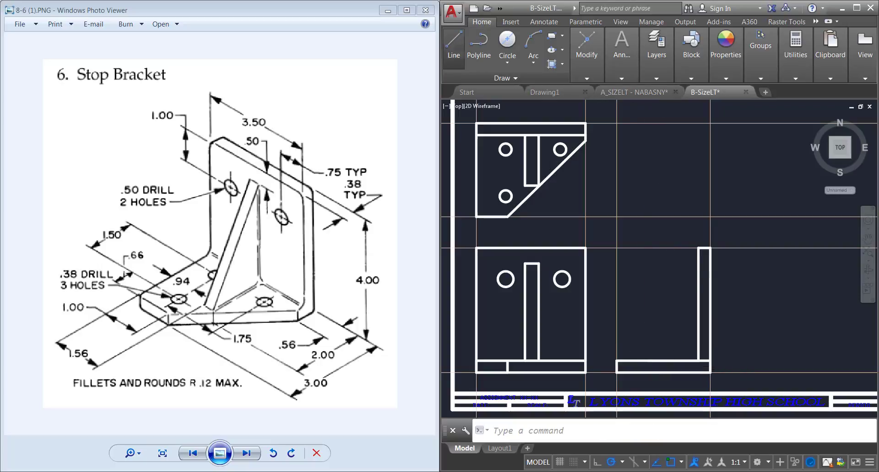
Draw the rib's sloped edge in the side view from .50 below the back plate's top to the guide line's front end.
left_click(454, 43)
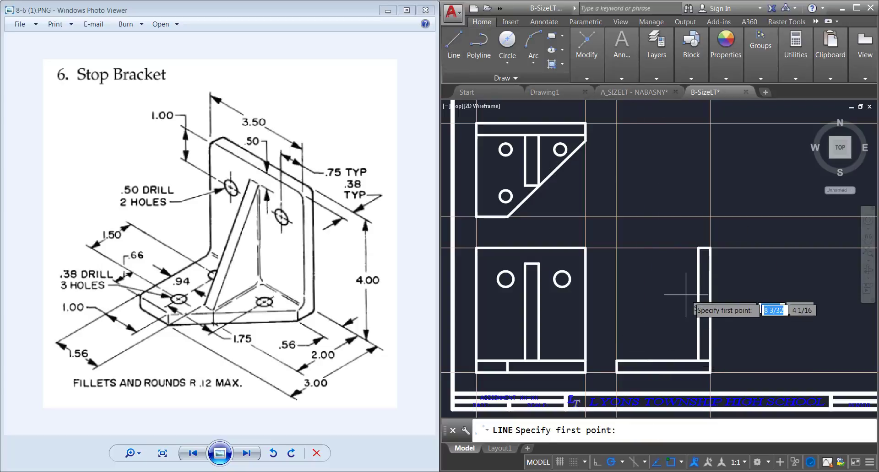
left_click(699, 248)
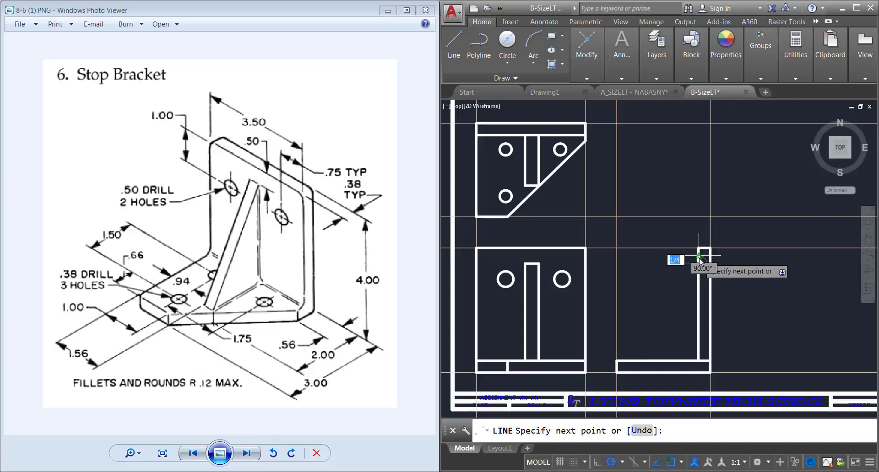
left_click(648, 361)
key("Escape")
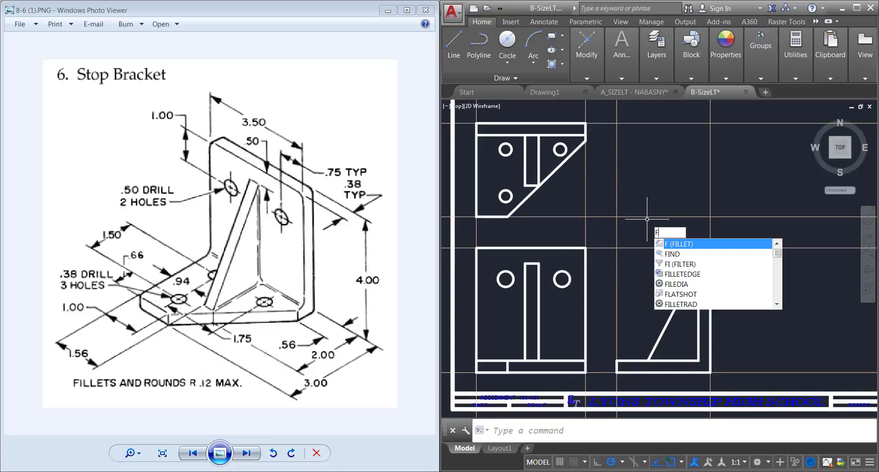
Fillet the side view's inside corner between the back plate and base plate with a .12 radius.
key("Return")
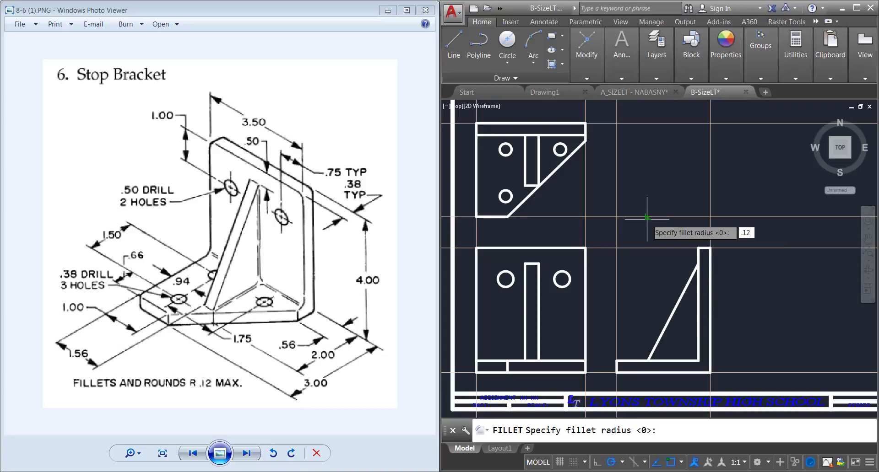
key("Return")
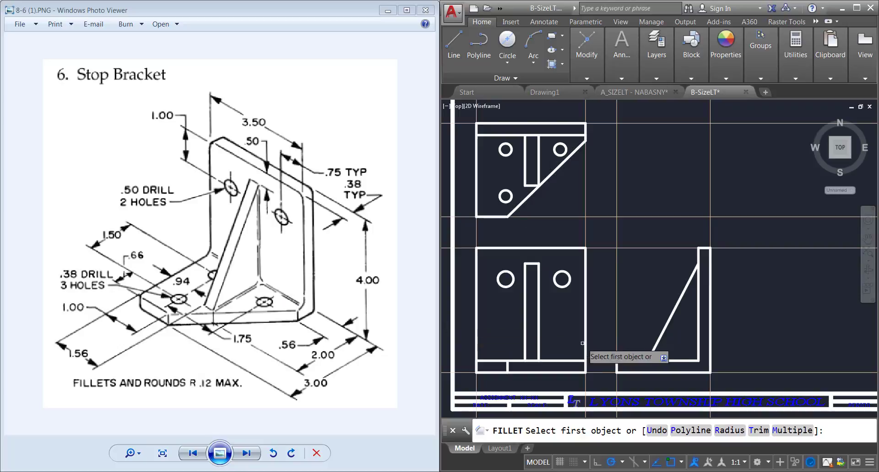
left_click(697, 354)
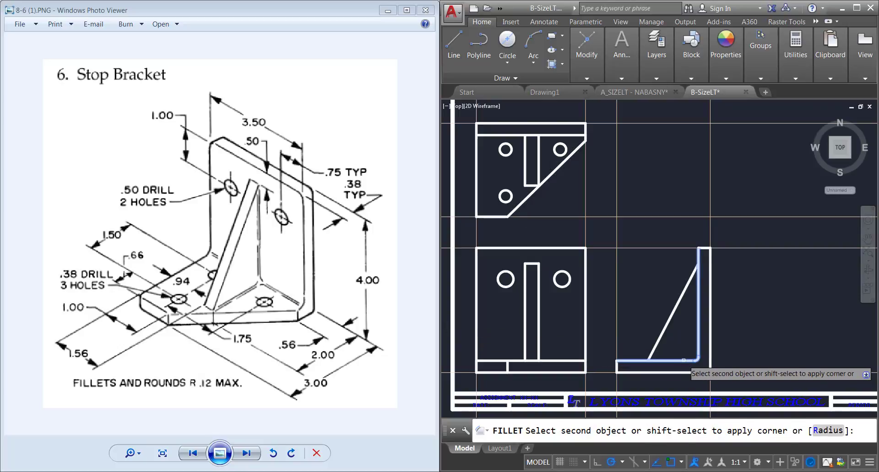
left_click(637, 360)
Fillet both upper corners of the front view's back plate with the same .12 radius.
key("Return")
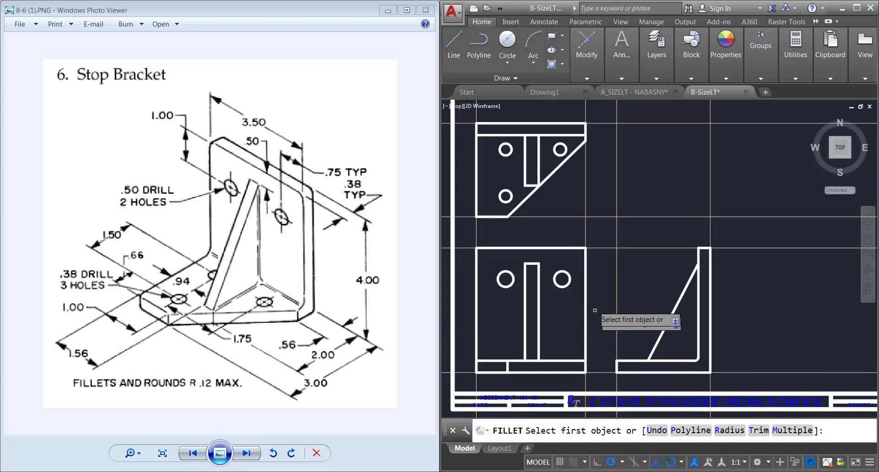
left_click(568, 248)
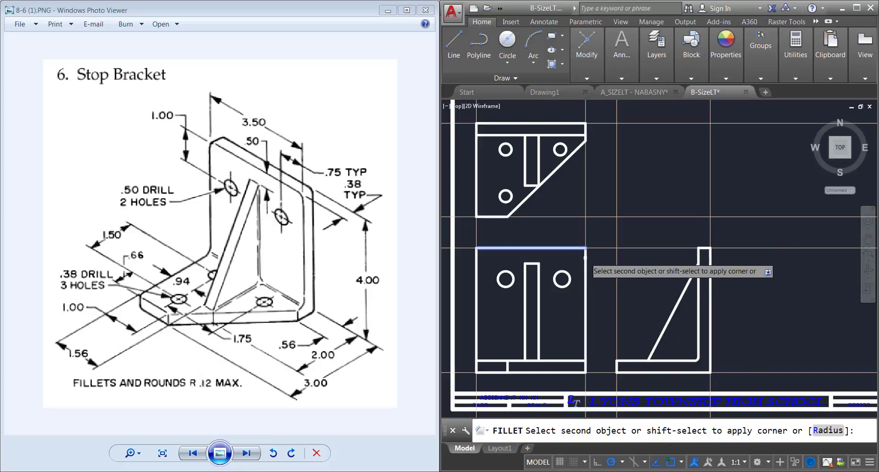
left_click(585, 261)
key("Return")
left_click(487, 248)
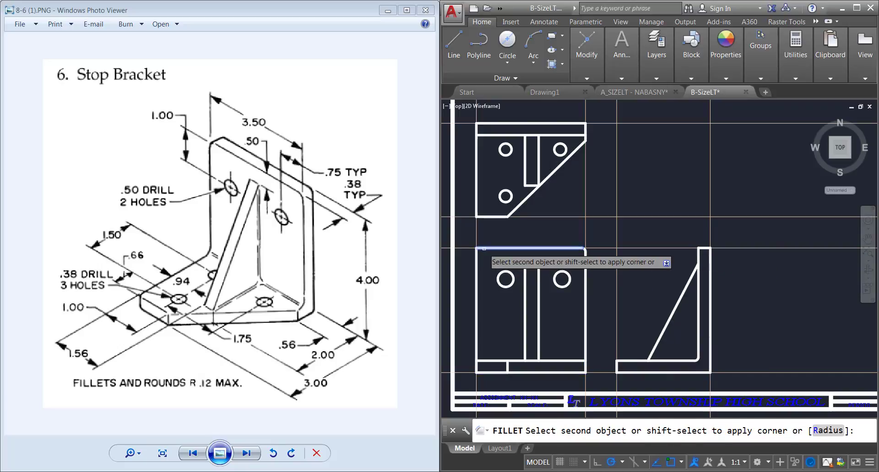
left_click(477, 255)
key("Return")
left_click(480, 259)
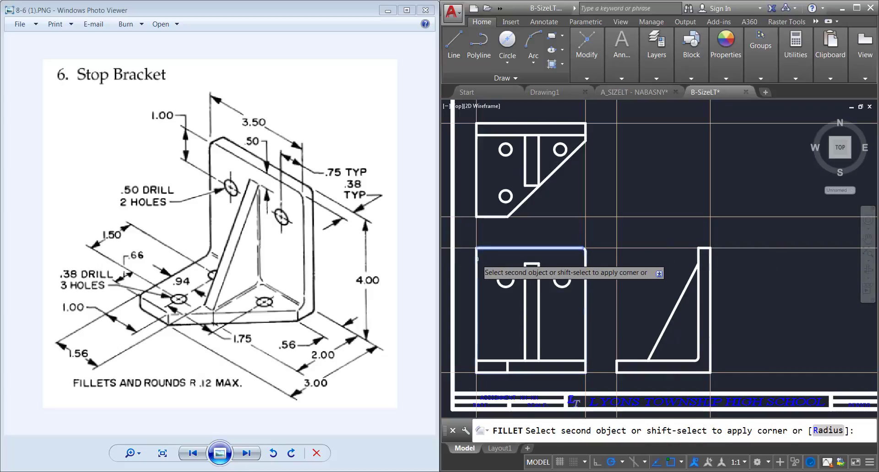
left_click(478, 261)
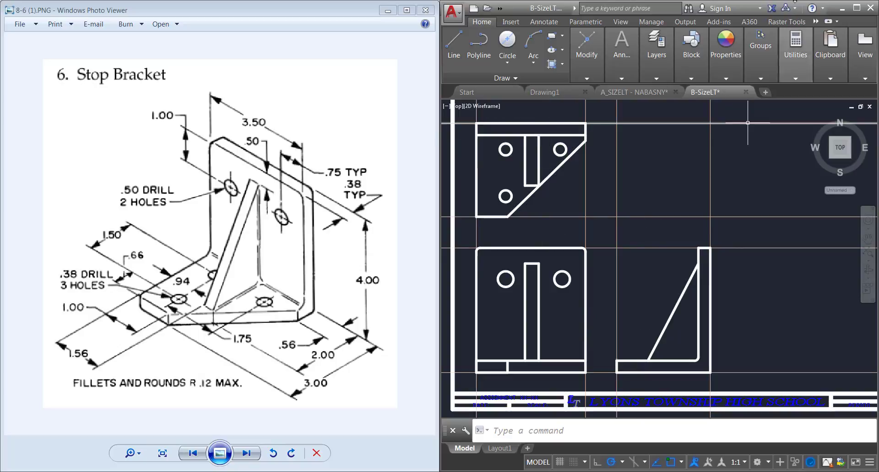
Make the red center line layer current and add a center mark to the right-hand drilled hole in the front view.
left_click(690, 43)
left_click(655, 63)
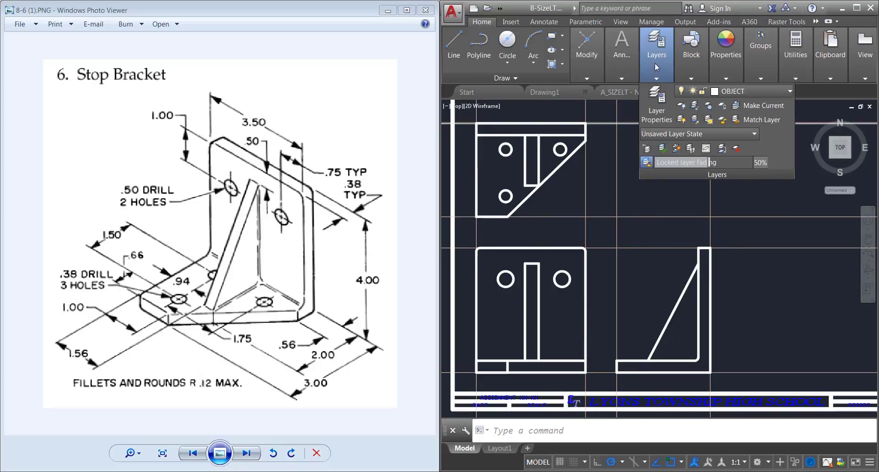
left_click(734, 92)
left_click(737, 133)
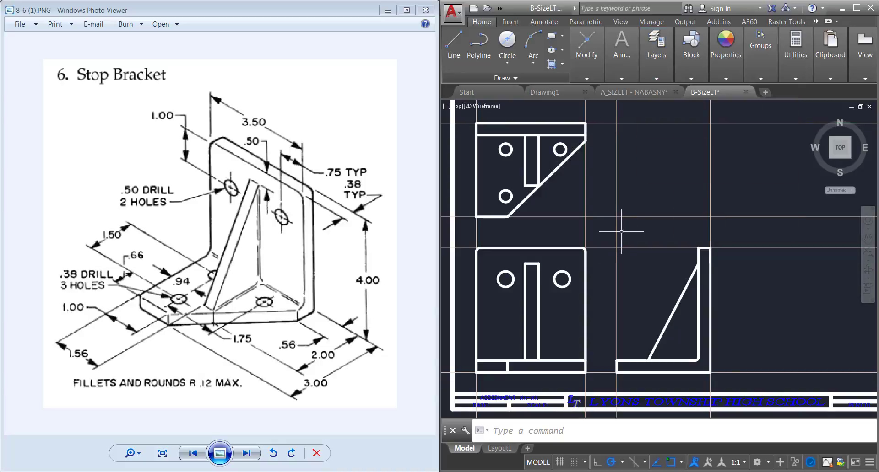
key("Return")
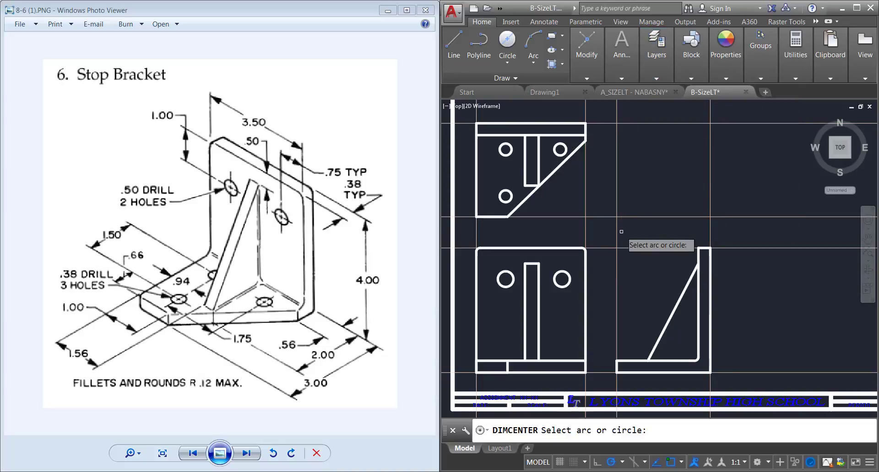
left_click(562, 278)
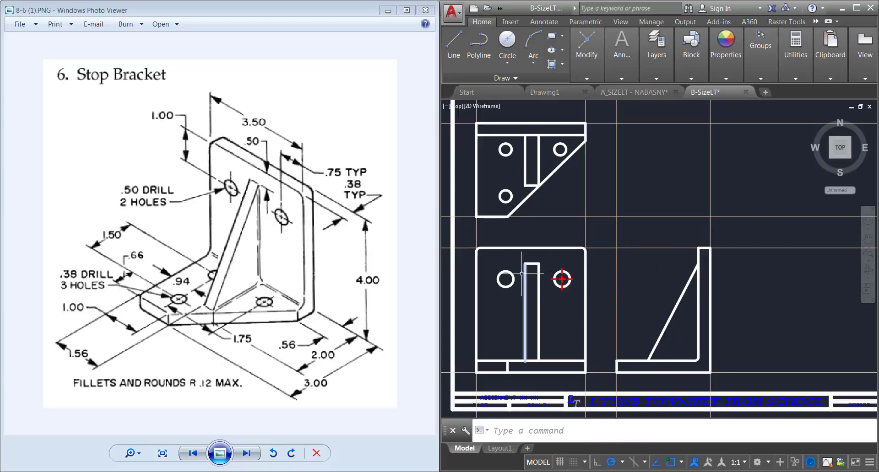
Add center marks to the front view's left-hand hole, its two rounded upper corners, and the side view's inside fillet.
key("Return")
left_click(505, 279)
key("Return")
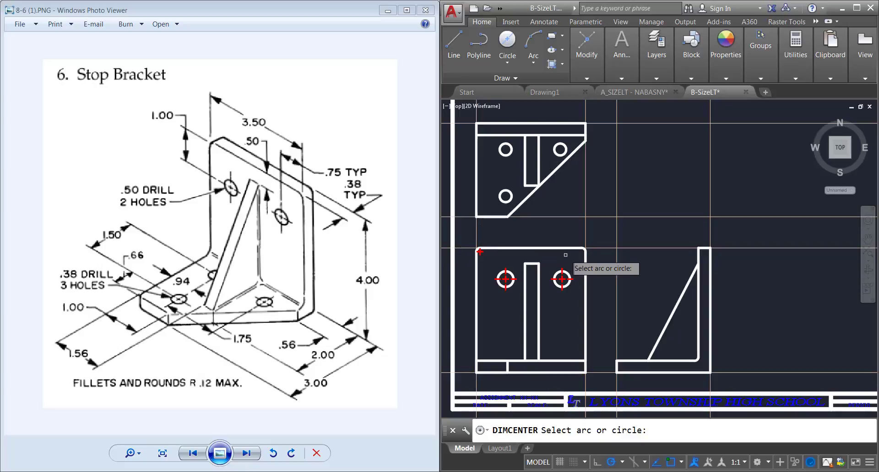
left_click(583, 250)
key("Return")
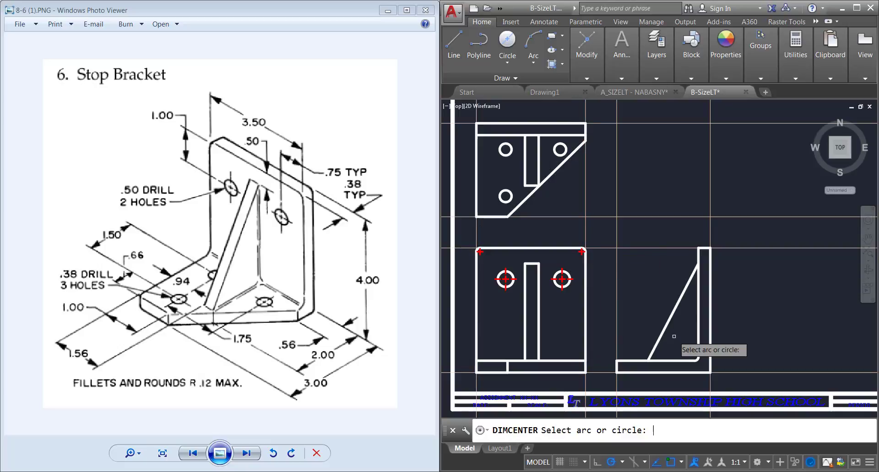
left_click(696, 359)
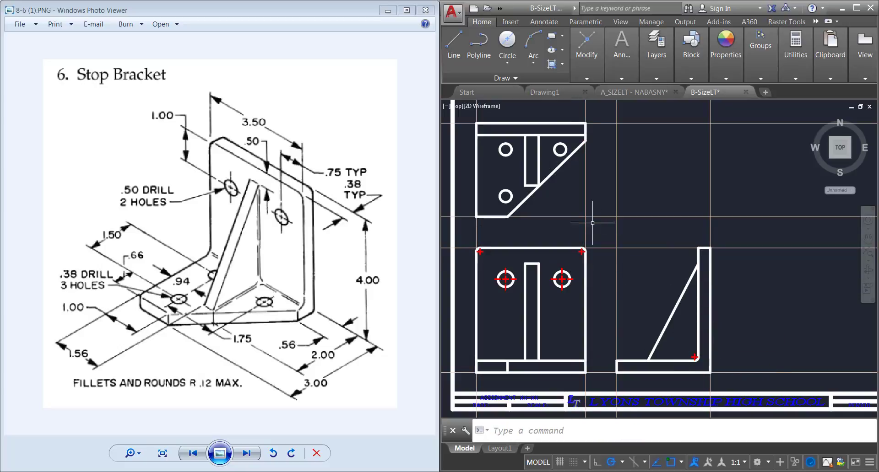
Add center marks to all three drilled holes in the top view.
key("Return")
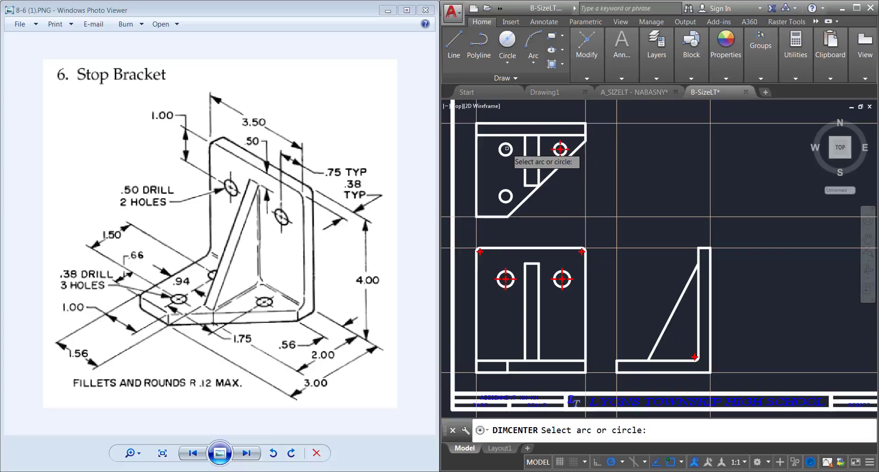
left_click(505, 149)
key("Return")
left_click(506, 197)
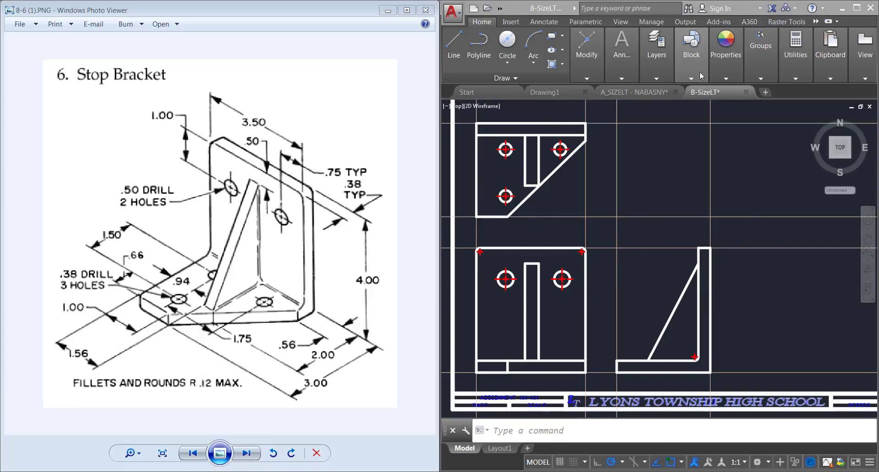
Make the HIDDEN layer current and draw the drilled hole's upper hidden edge across the side view's back plate, aligned with the front view hole's top.
left_click(655, 52)
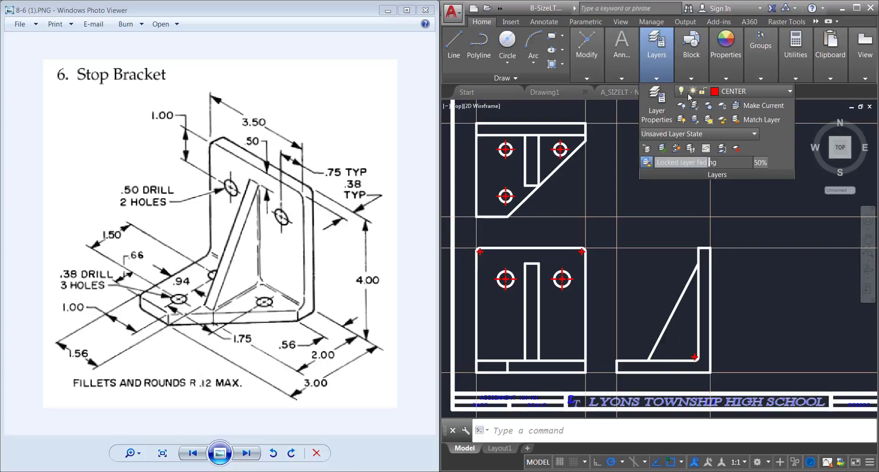
left_click(745, 95)
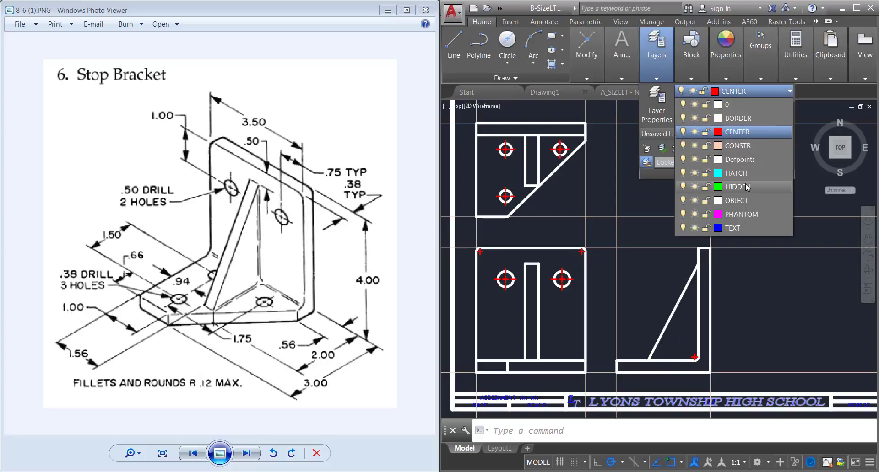
left_click(766, 191)
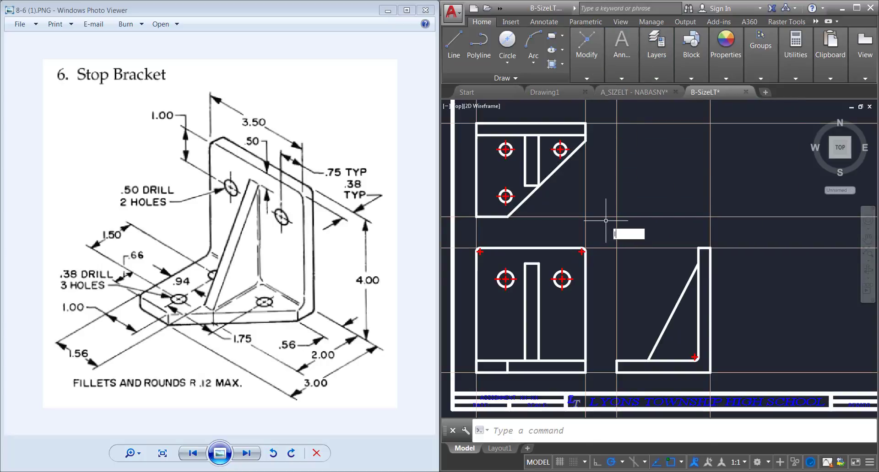
type("l")
key("Return")
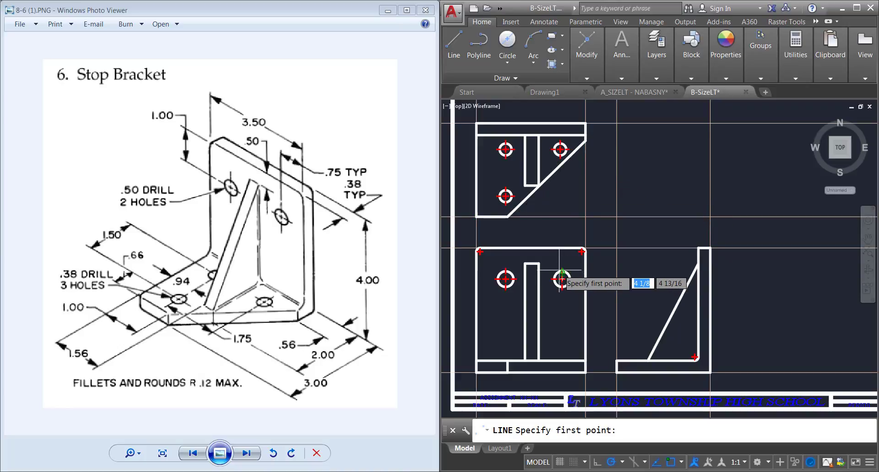
scroll(560, 271, "up", 2)
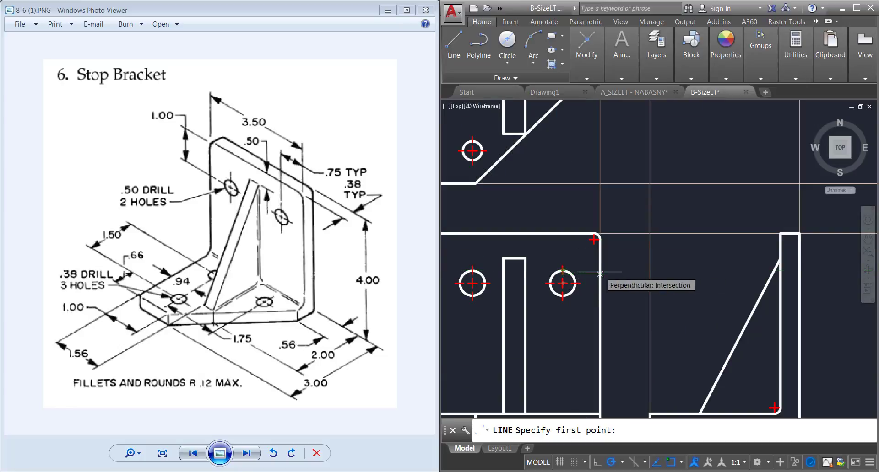
left_click(780, 271)
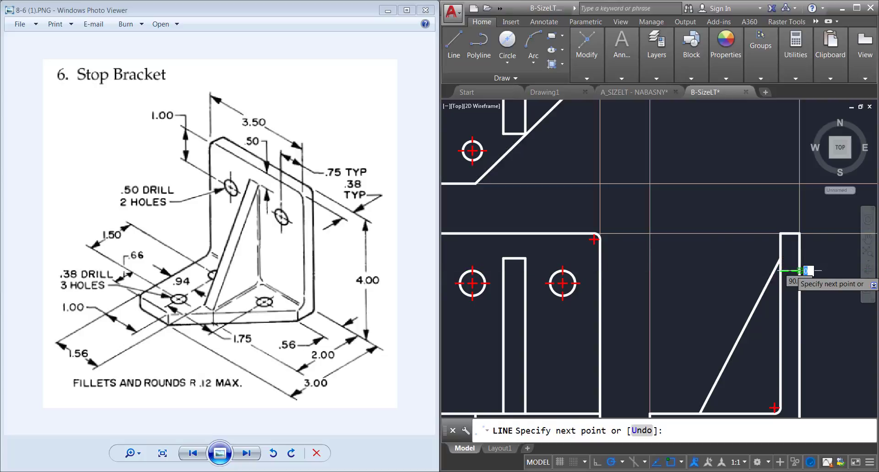
left_click(801, 270)
key("Return")
Draw the hole's lower hidden edge across the side view's back plate, aligned with the bottom of the front view hole.
key("Return")
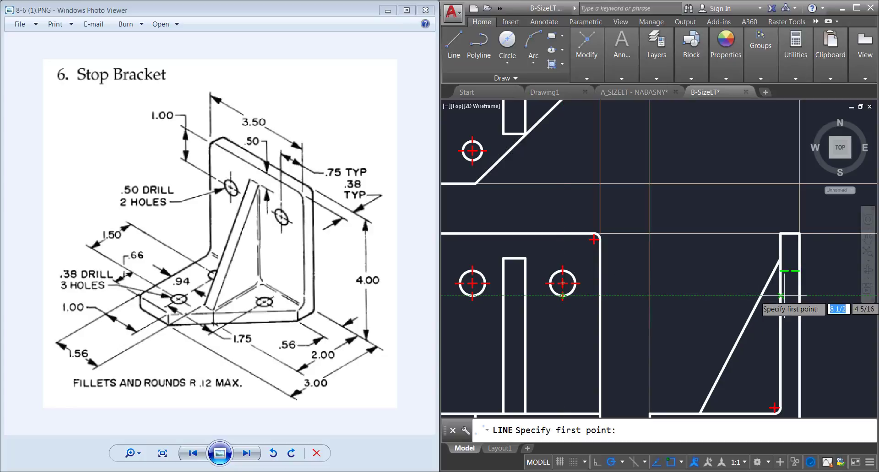
left_click(798, 297)
left_click(780, 296)
key("Return")
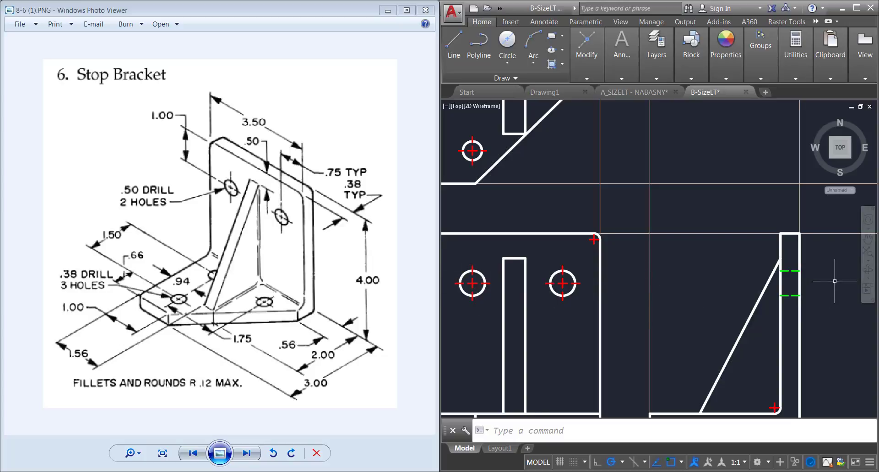
Draw a vertical hidden line through the front view's base plate, projected from the left edge of the top view's lower-left hole.
scroll(601, 259, "down", 2)
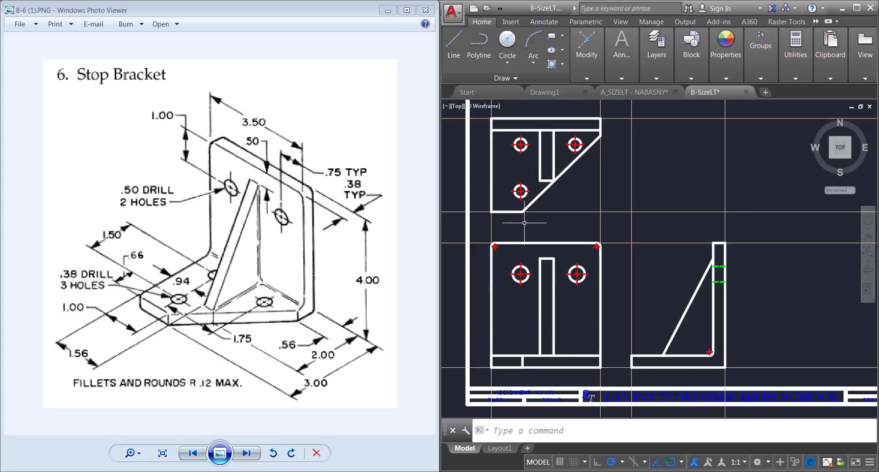
type("l")
key("Return")
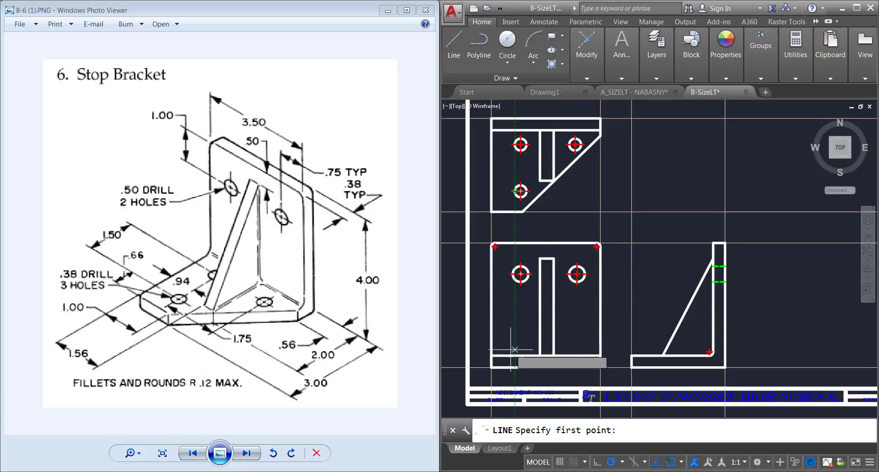
left_click(515, 366)
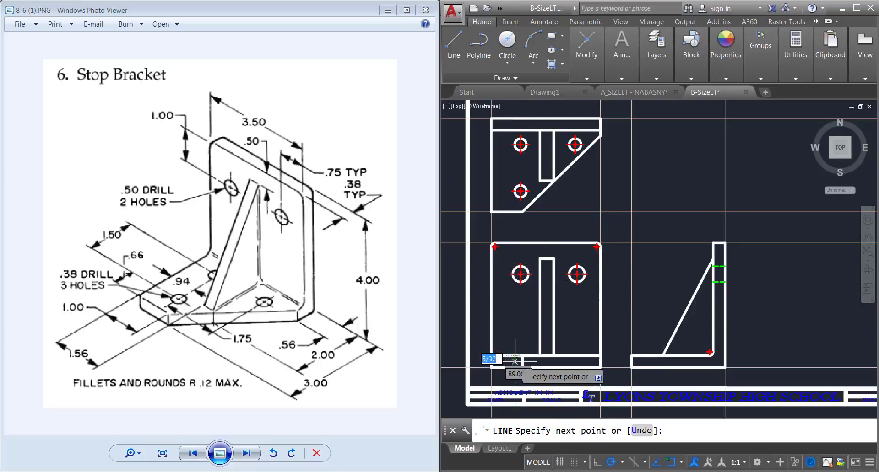
left_click(515, 356)
key("Return")
Draw the matching hidden line through the front view's base plate, projected from the right edge of the top view's lower-left hole.
key("Return")
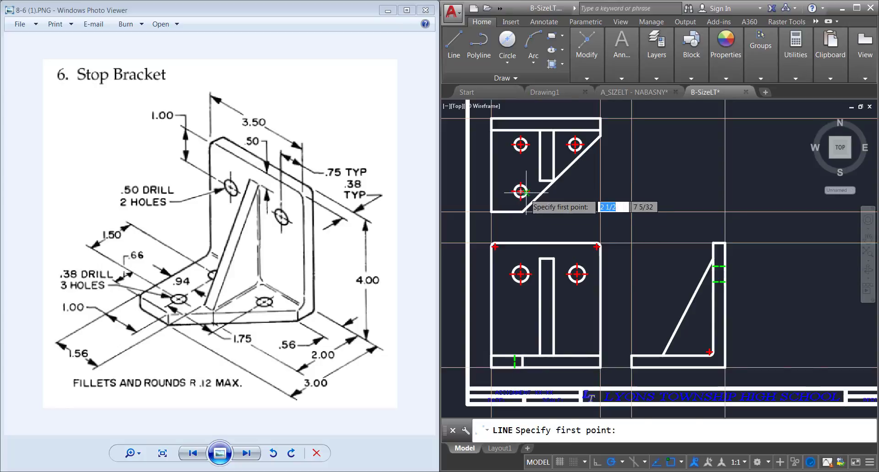
scroll(526, 191, "up", 2)
scroll(526, 189, "up", 1)
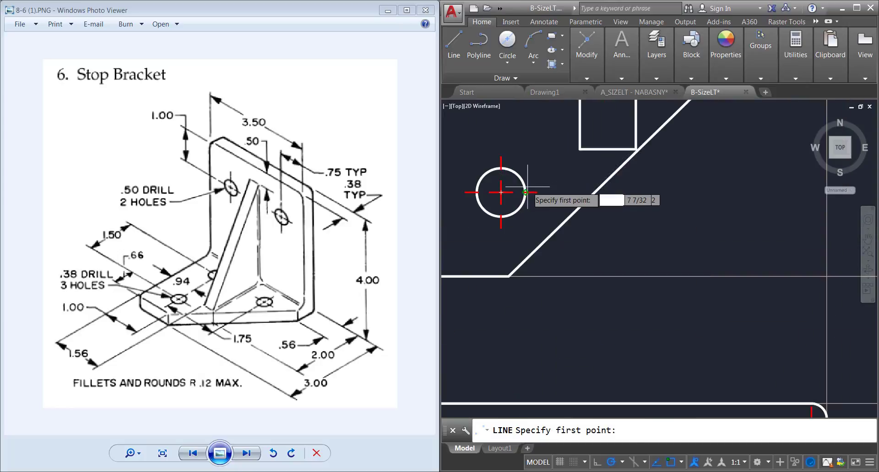
scroll(526, 190, "down", 3)
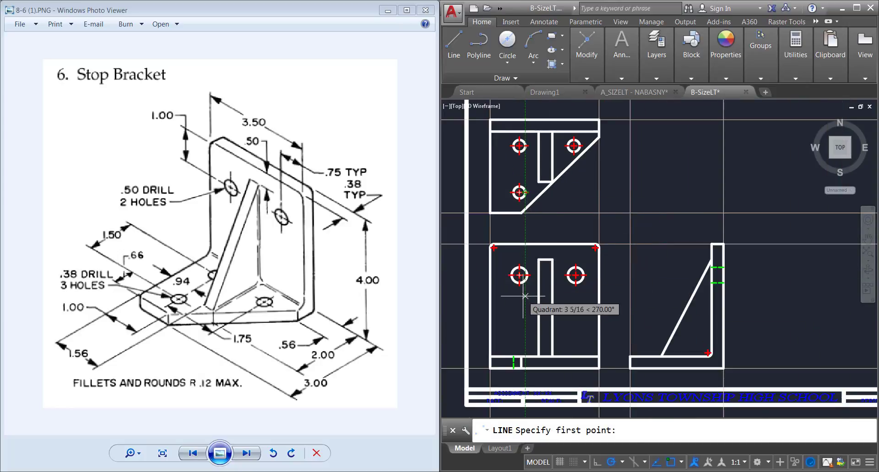
left_click(525, 360)
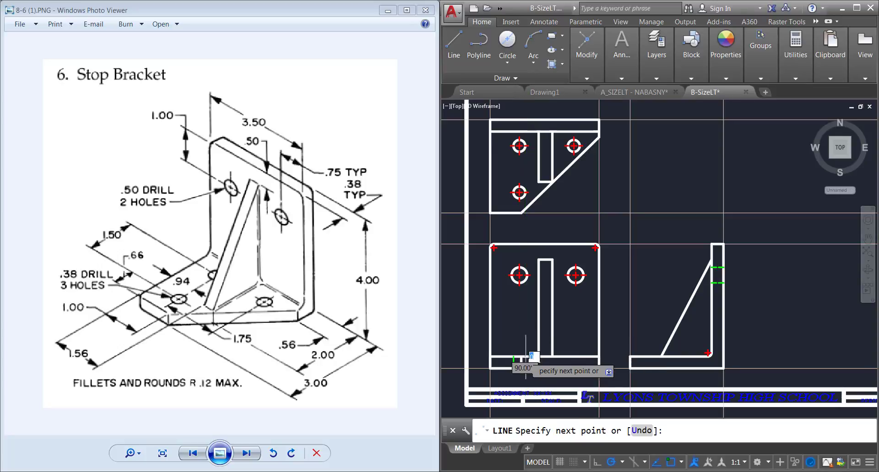
key("Escape")
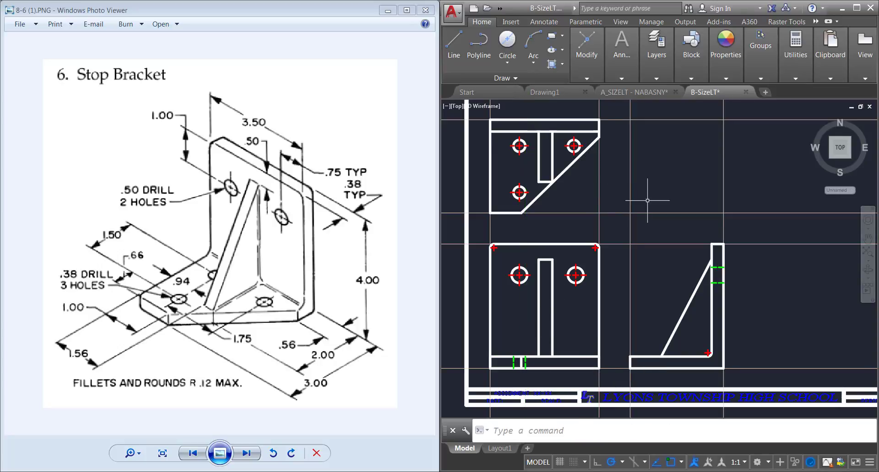
Draw a vertical hidden line through the front view's base plate, projected from the left edge of the top view's right-hand hole.
key("space")
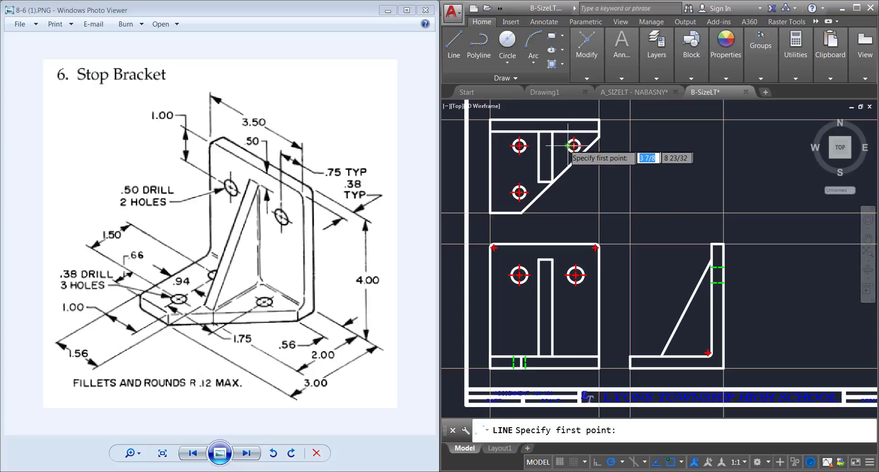
scroll(568, 145, "up", 2)
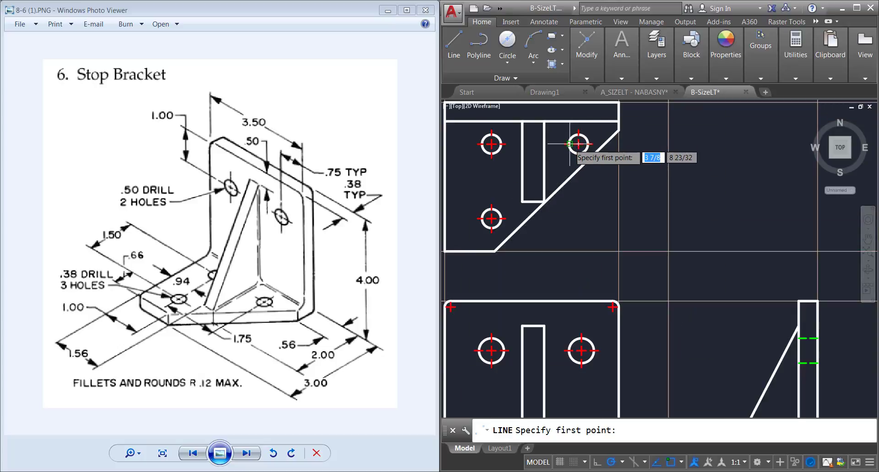
scroll(569, 144, "up", 2)
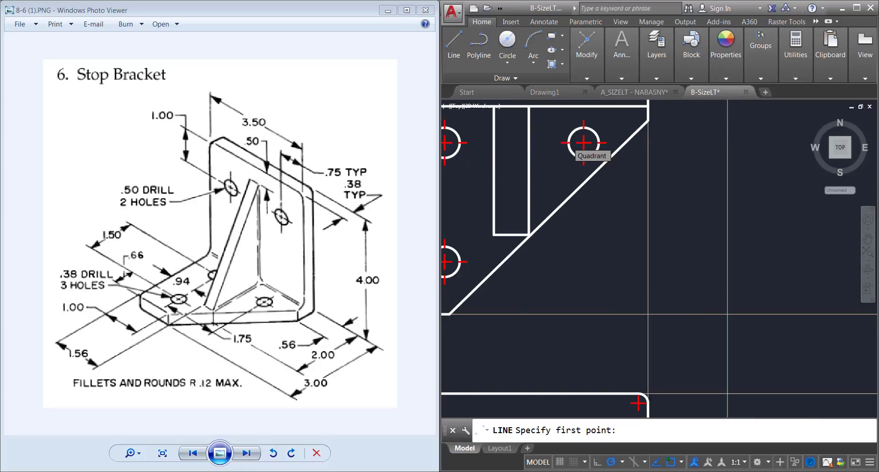
scroll(569, 143, "down", 3)
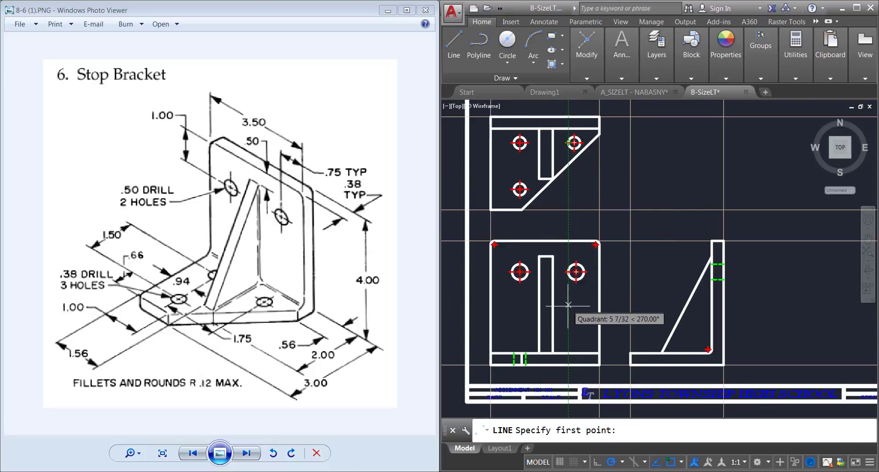
left_click(568, 365)
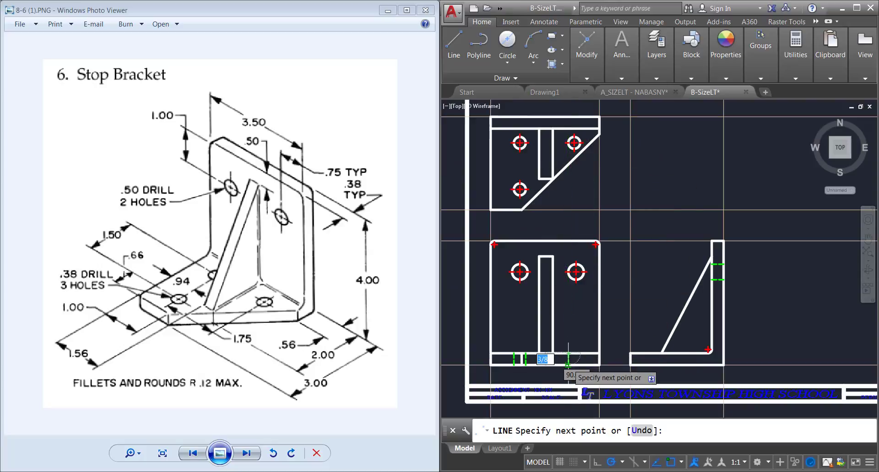
key("Escape")
Draw the second hidden line for the top view's right-hand hole through the front view's base plate, projected from its right edge.
left_click(586, 51)
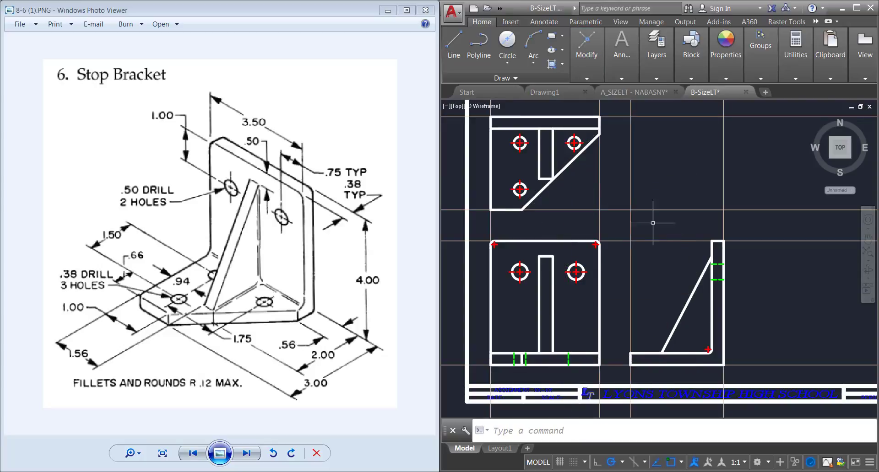
key("Return")
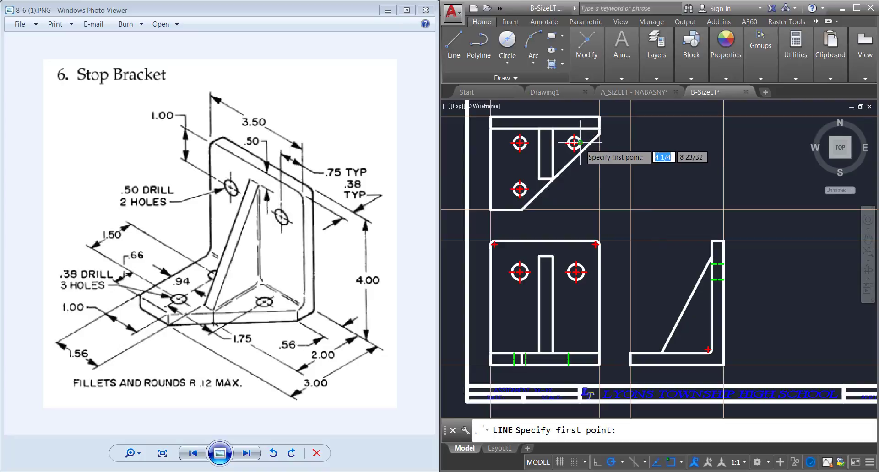
left_click(580, 365)
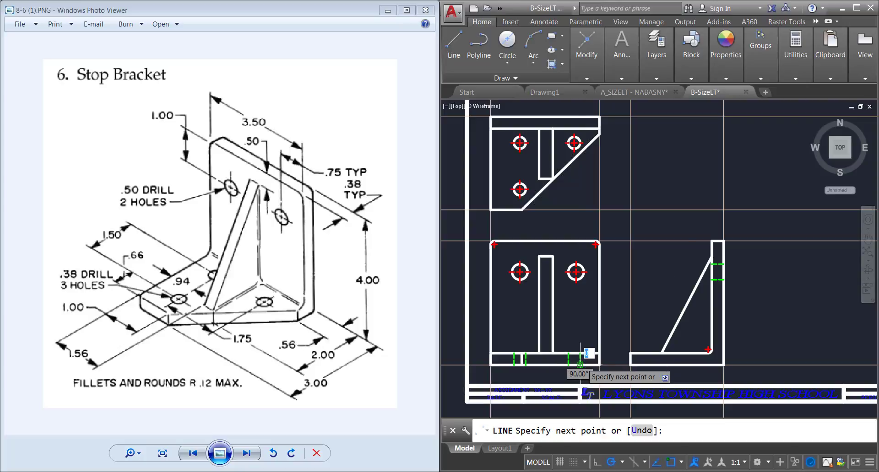
left_click(580, 353)
key("Return")
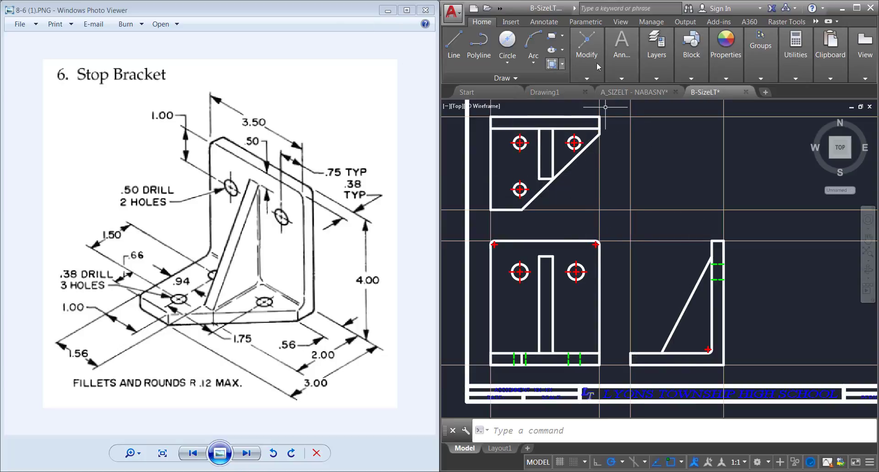
Make the CONSTR layer current and draw a diagonal miter line from the front view's upper-right guide intersection to the guide intersection above the side view's back edge.
left_click(656, 48)
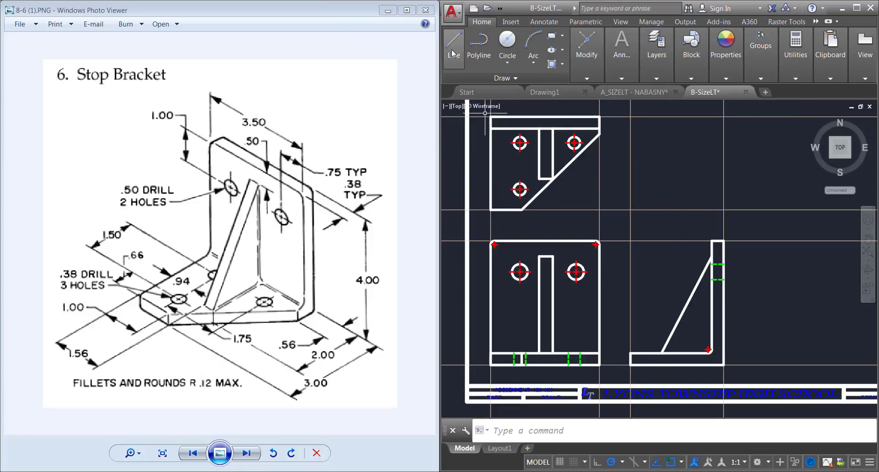
left_click(650, 59)
left_click(746, 91)
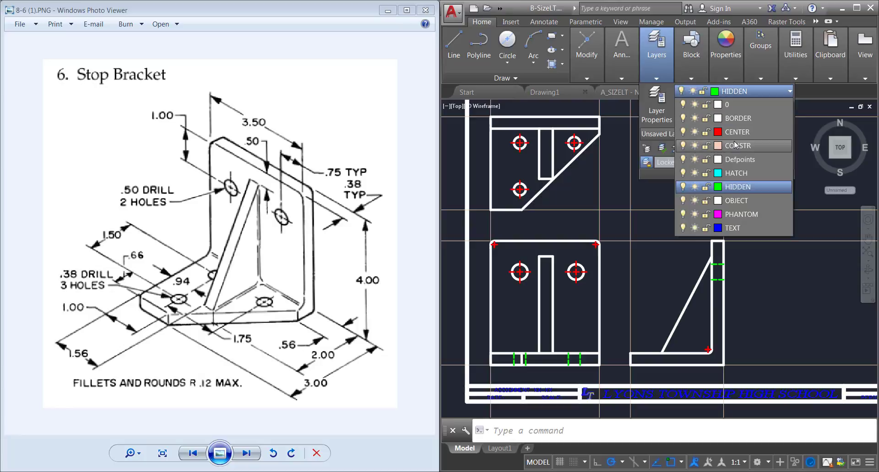
left_click(744, 146)
left_click(450, 45)
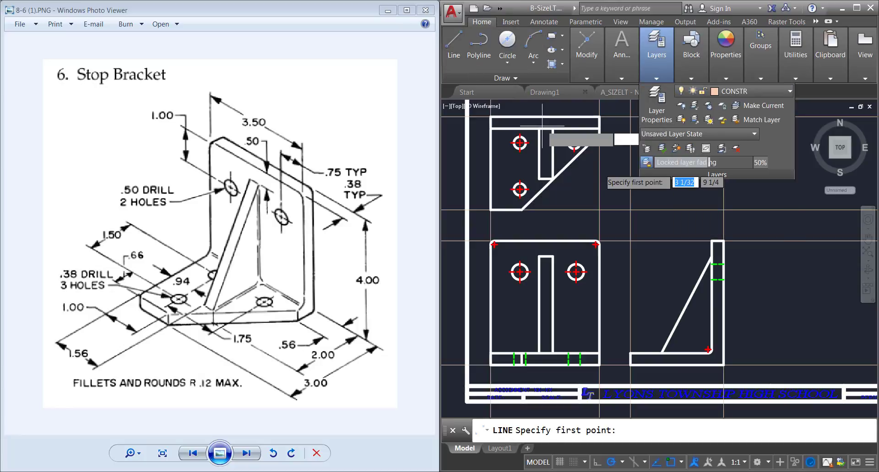
left_click(597, 244)
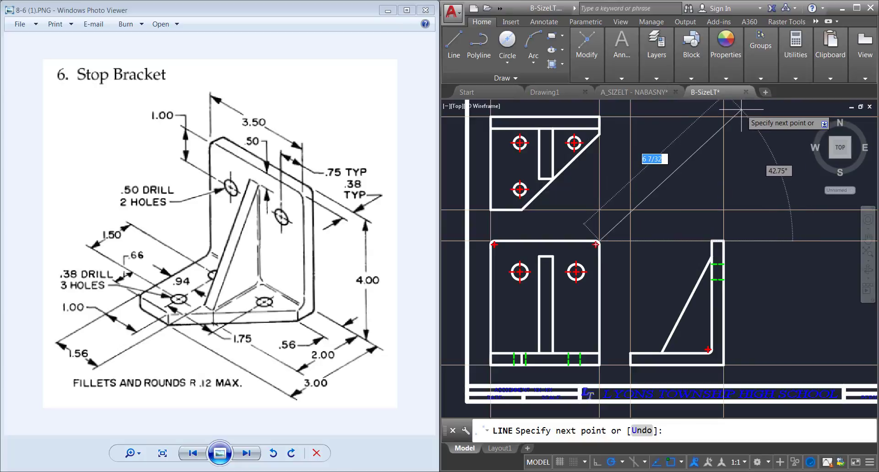
key("Return")
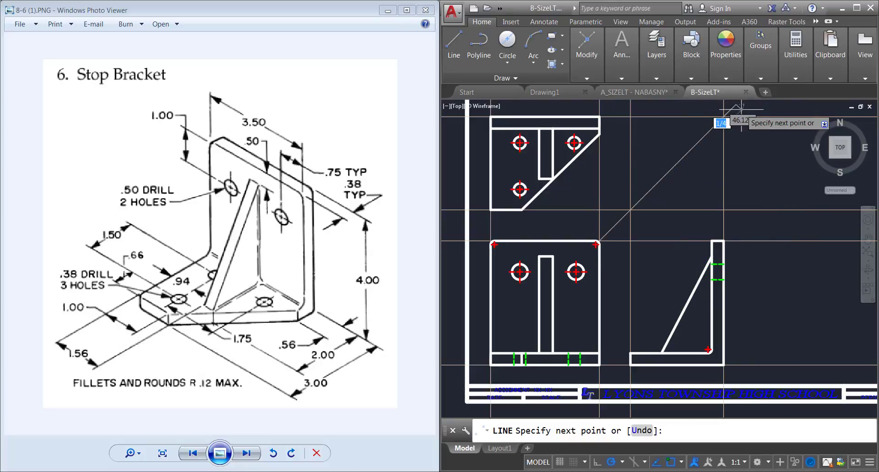
Draw two horizontal construction lines across the miter line, through the lower and upper edges of the top view's right-hand hole.
key("Return")
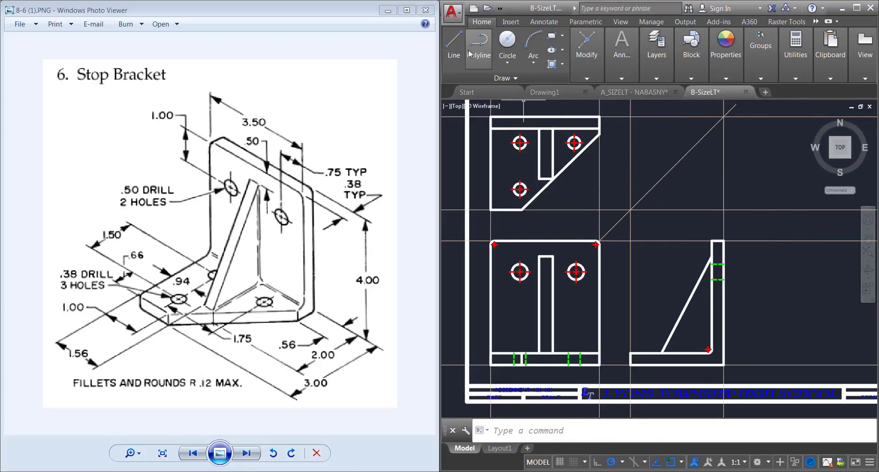
type("xl")
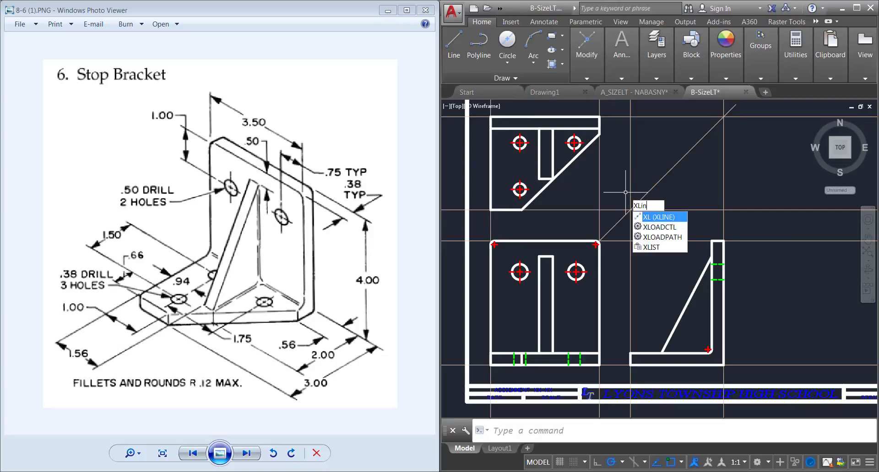
key("Return")
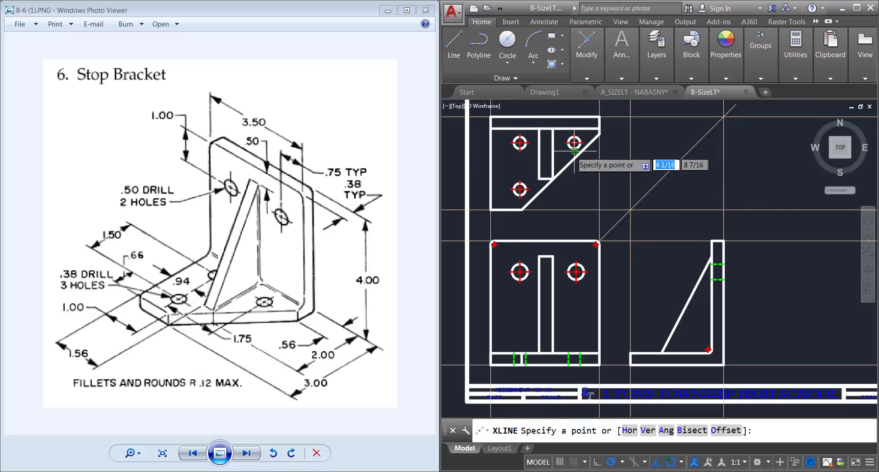
scroll(575, 149, "up", 2)
left_click(575, 147)
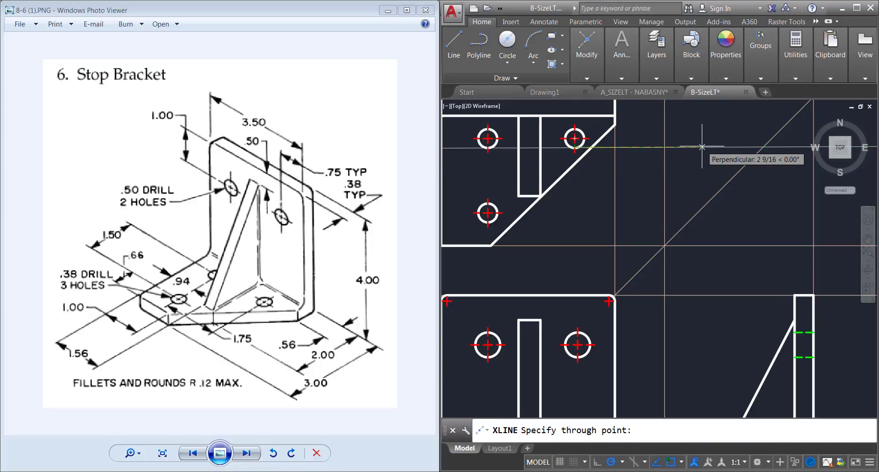
left_click(702, 147)
key("Return")
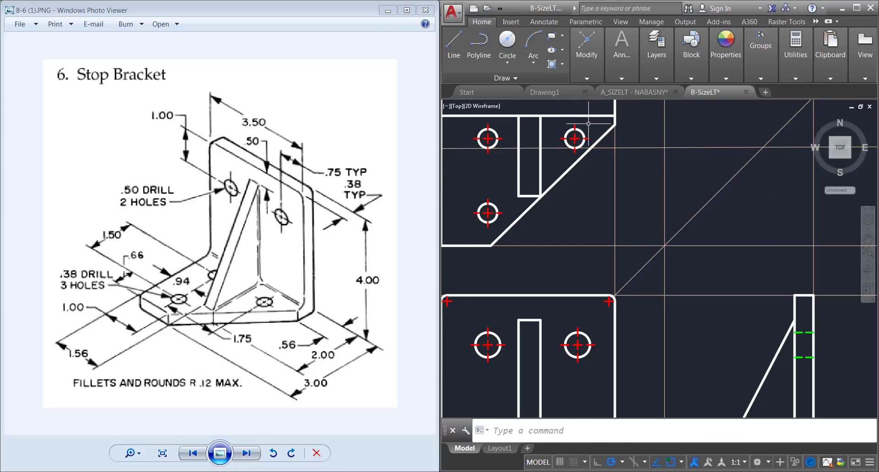
type("xli")
key("Return")
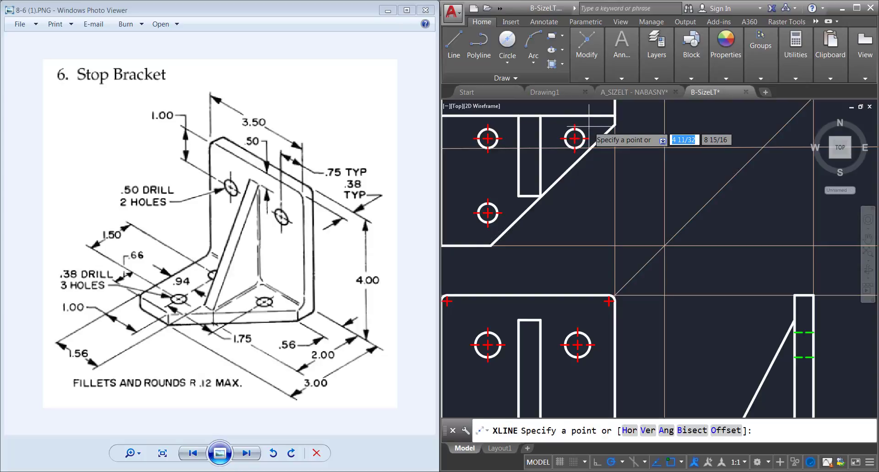
left_click(574, 129)
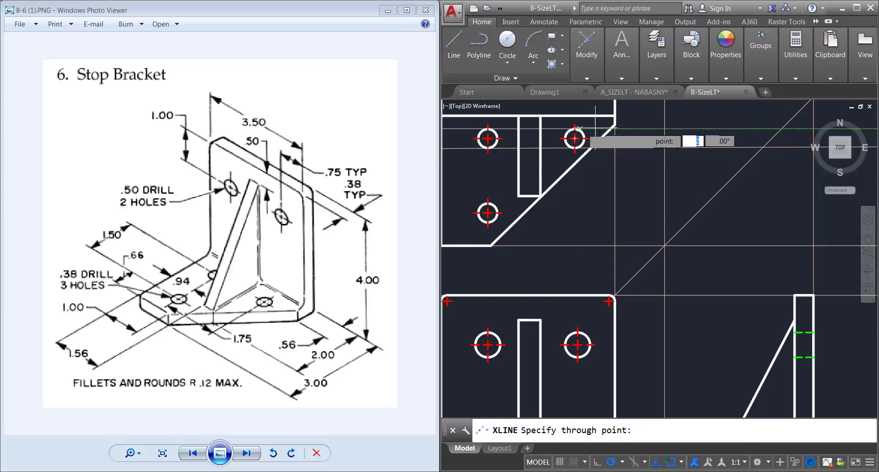
left_click(648, 127)
key("Return")
Draw horizontal construction lines through the upper and lower edges of the top view's lower-left hole, extending across the miter line.
key("Return")
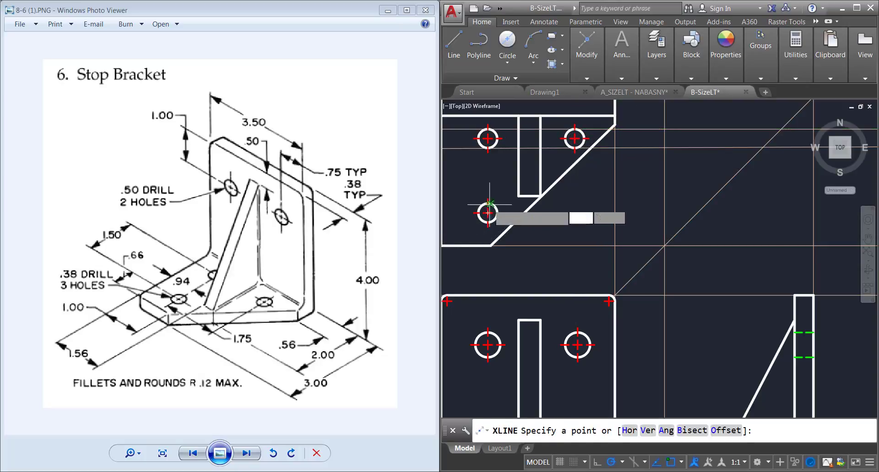
left_click(488, 203)
left_click(516, 203)
key("Return")
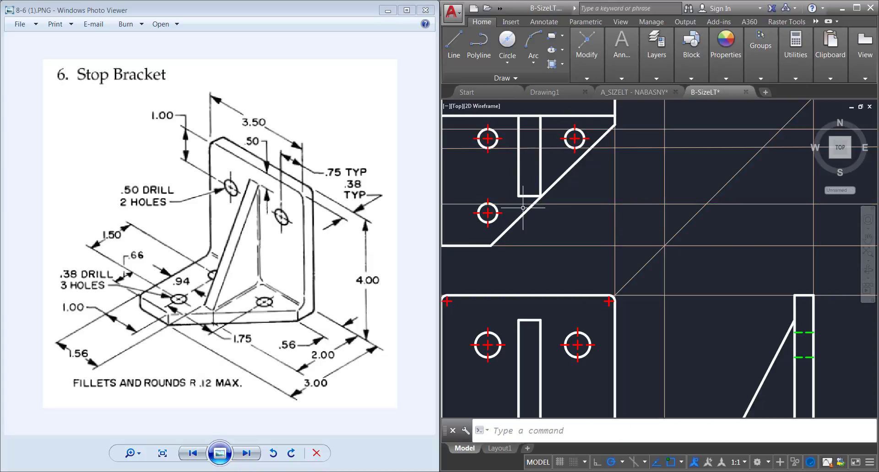
key("Return")
left_click(488, 222)
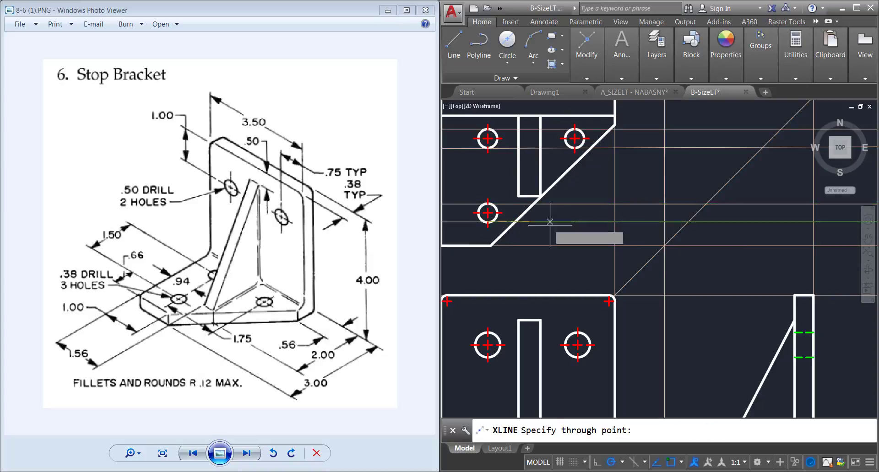
left_click(633, 243)
key("Return")
On the HIDDEN layer, draw two vertical lines through the side view's base plate, projected from the miter-line intersections of the right-hand hole's guides.
middle_click_drag(767, 293, 614, 257)
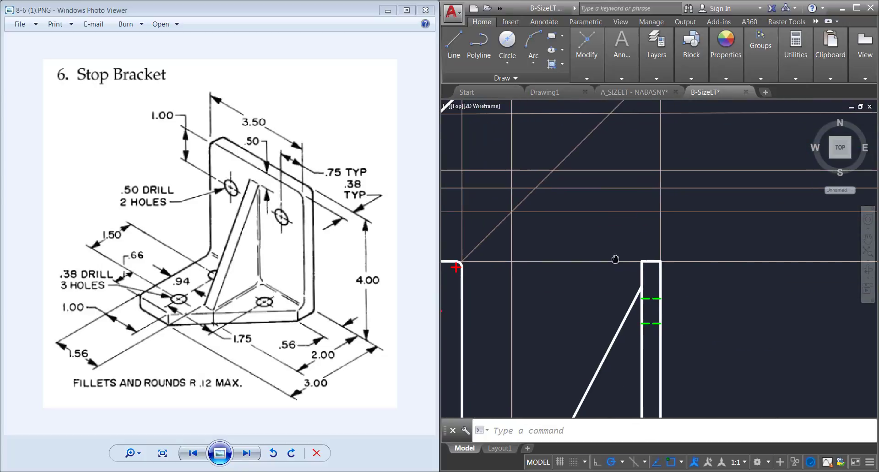
scroll(613, 256, "down", 2)
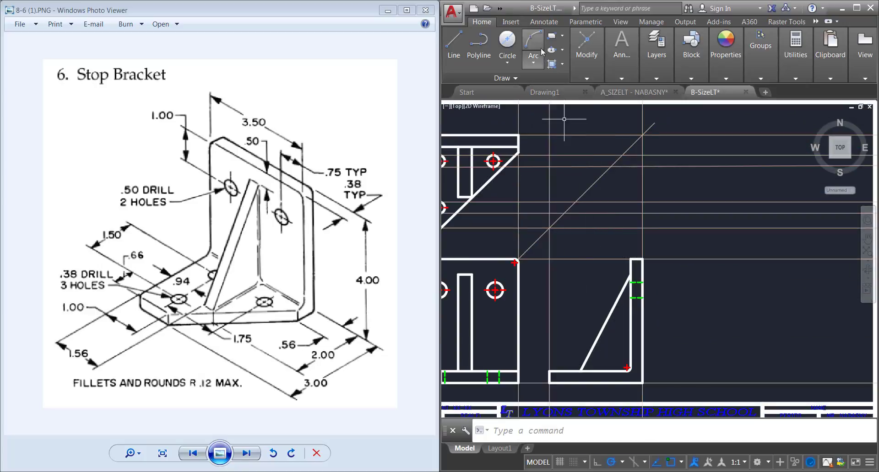
mouse_move(656, 67)
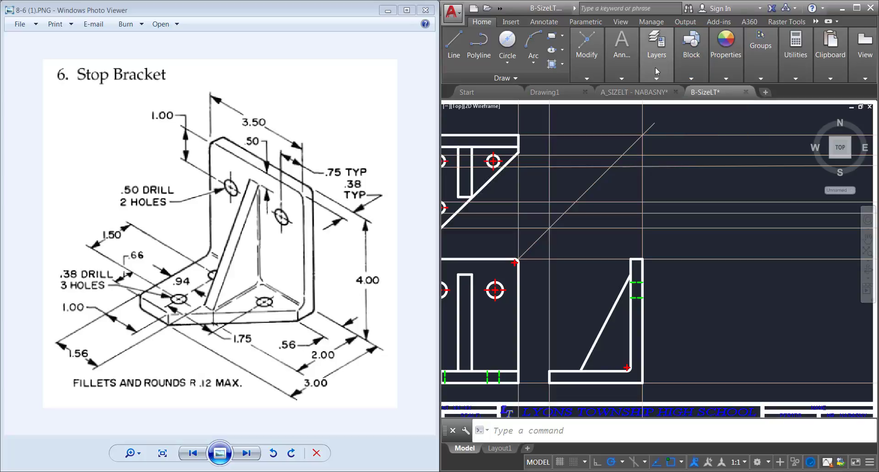
left_click(731, 93)
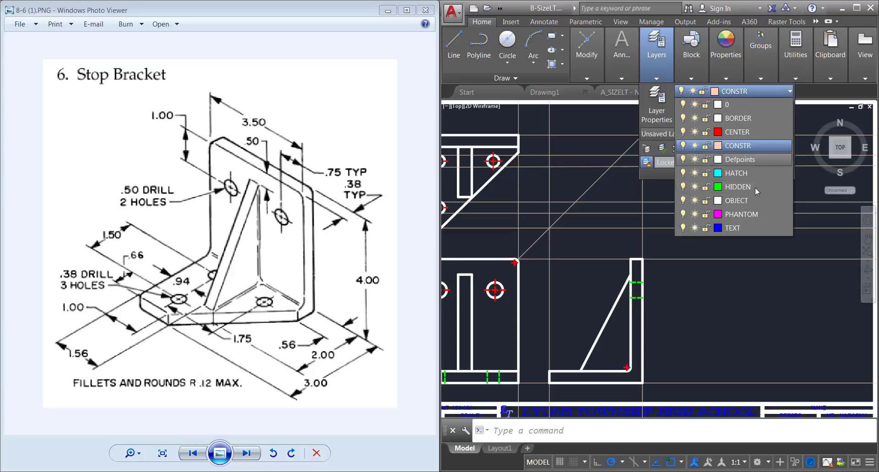
left_click(738, 187)
left_click(454, 43)
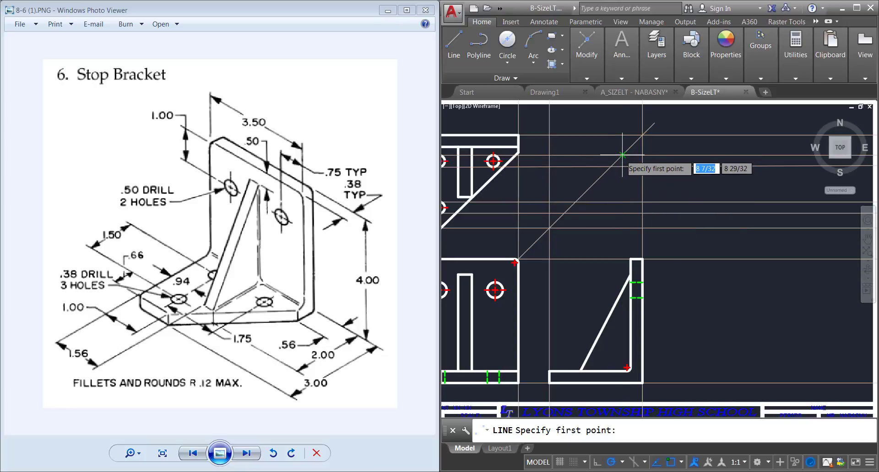
left_click(622, 371)
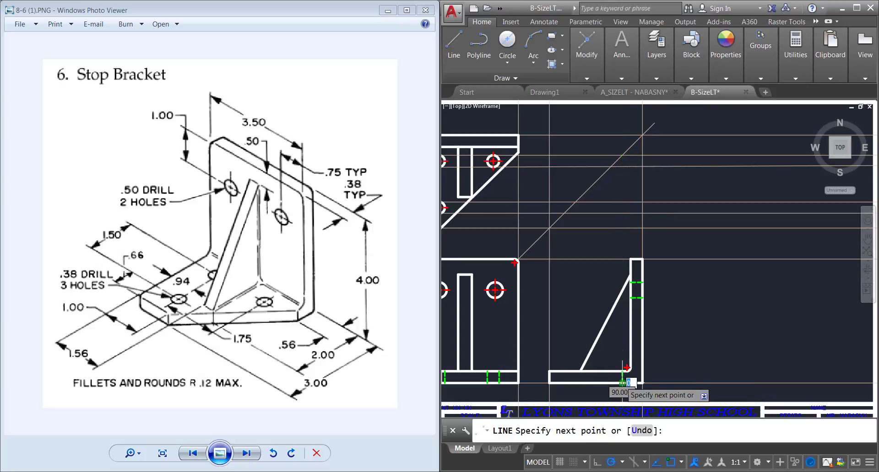
key("Escape")
key("space")
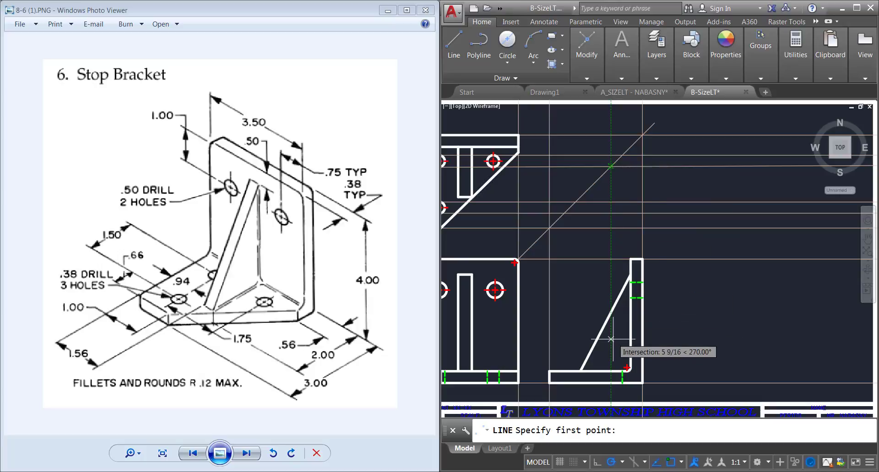
left_click(610, 382)
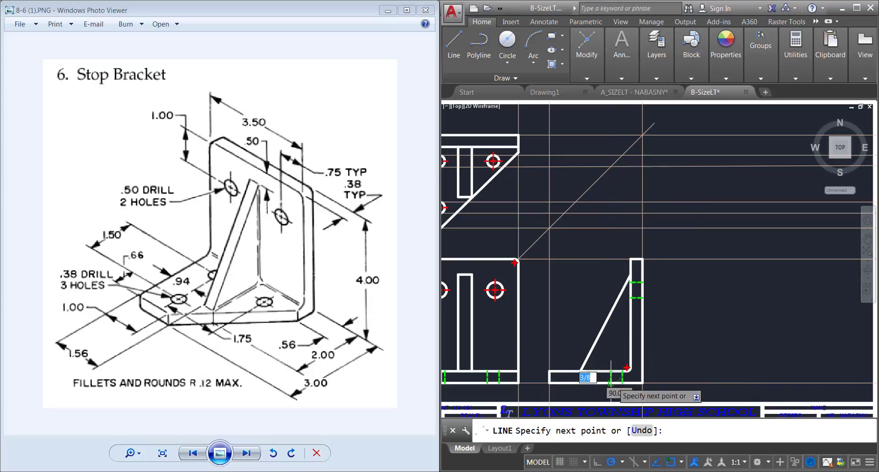
key("Escape")
Draw two vertical hidden lines through the side view's base plate, projected from the miter-line intersections of the lower-left hole's guides.
key("space")
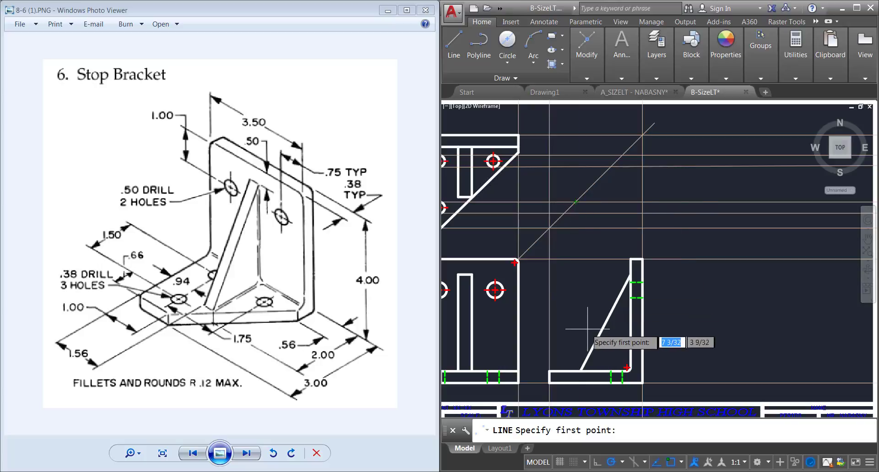
left_click(575, 384)
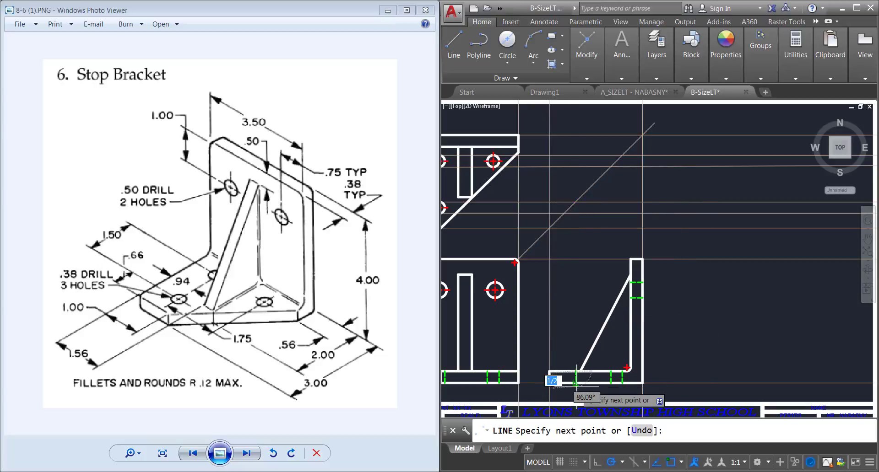
key("Escape")
type("l")
key("space")
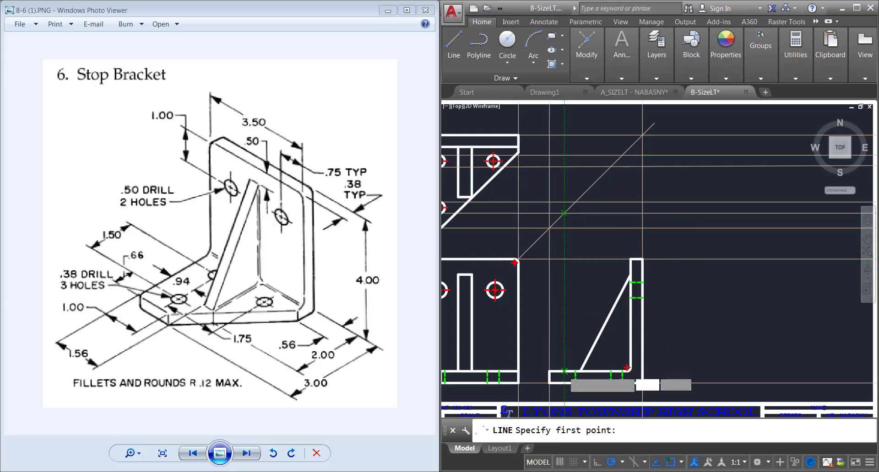
left_click(564, 384)
key("Escape")
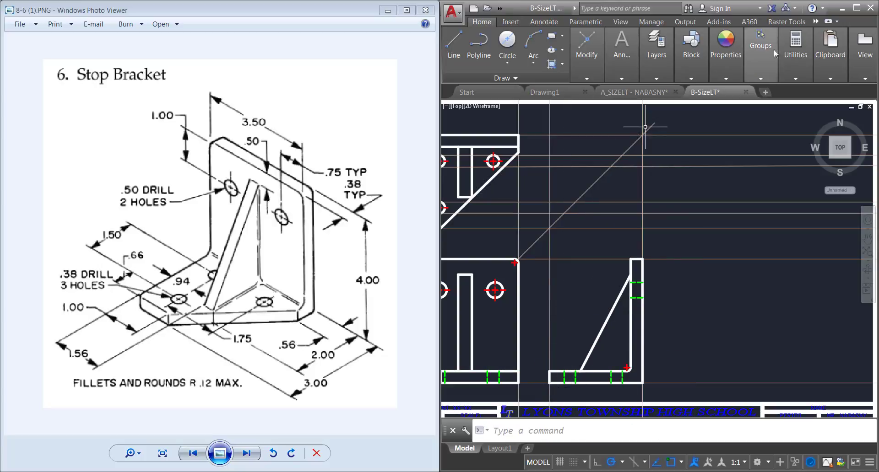
Make the CENTER layer current and draw a vertical center line through the front view's left base-plate hole, extending past both plate edges.
left_click(670, 55)
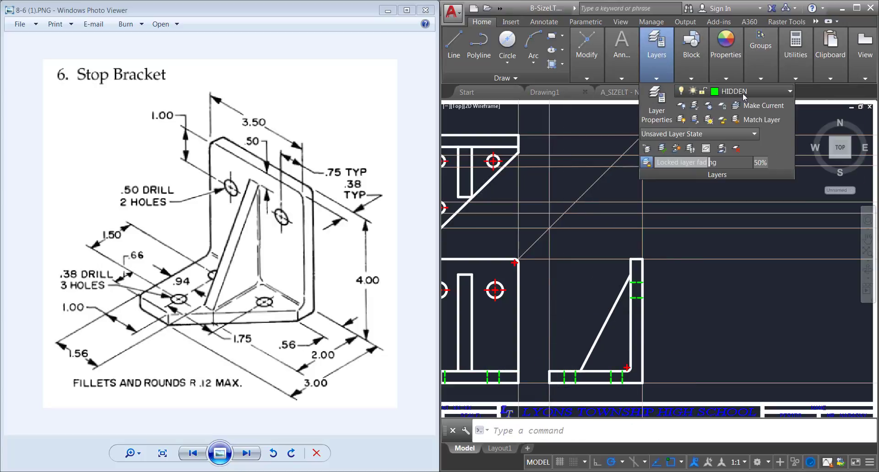
left_click(723, 91)
left_click(749, 136)
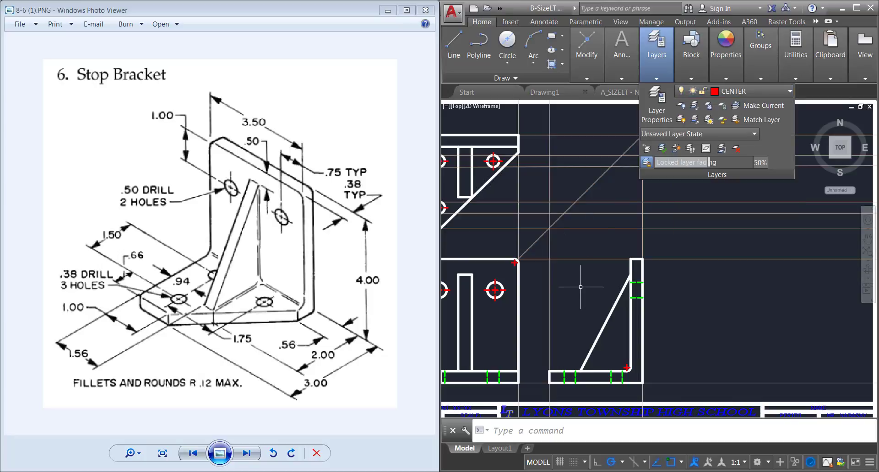
middle_click_drag(584, 290, 656, 279)
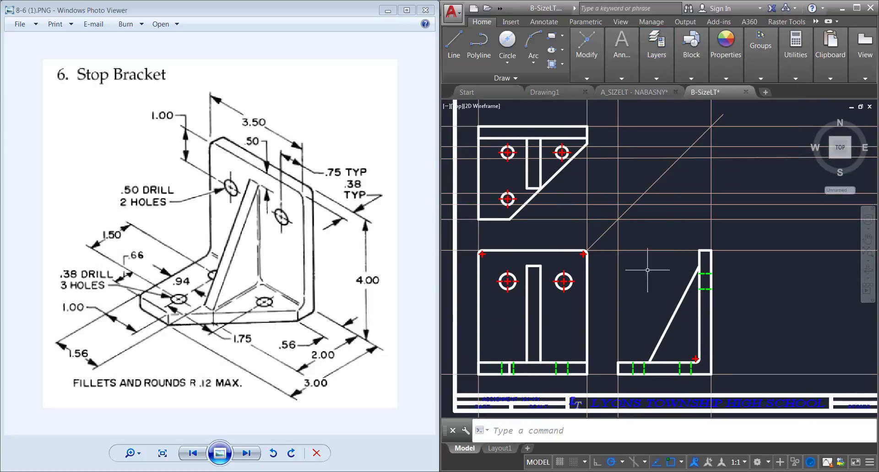
left_click(462, 46)
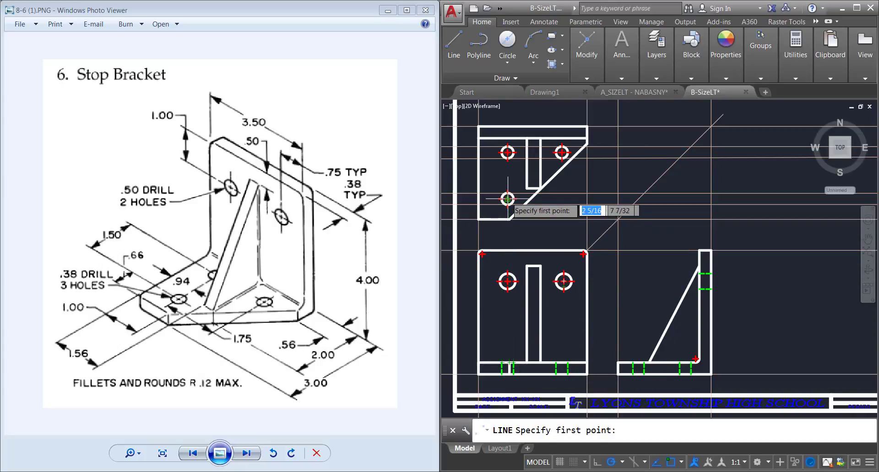
left_click(507, 353)
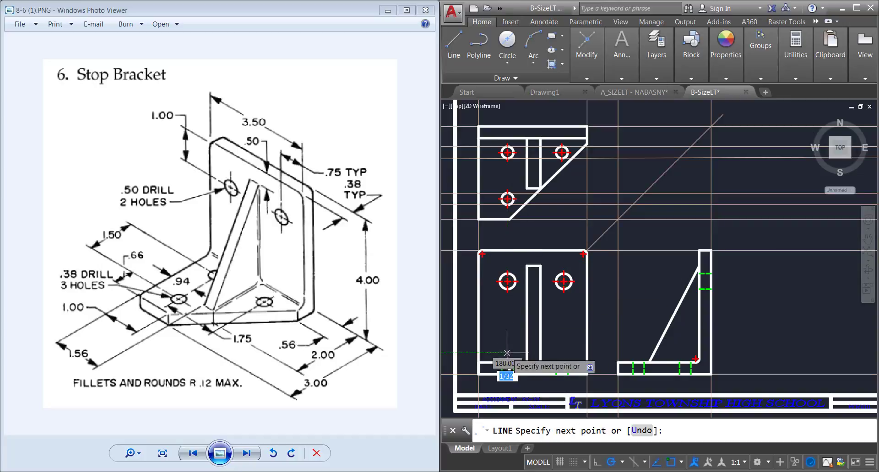
left_click(508, 381)
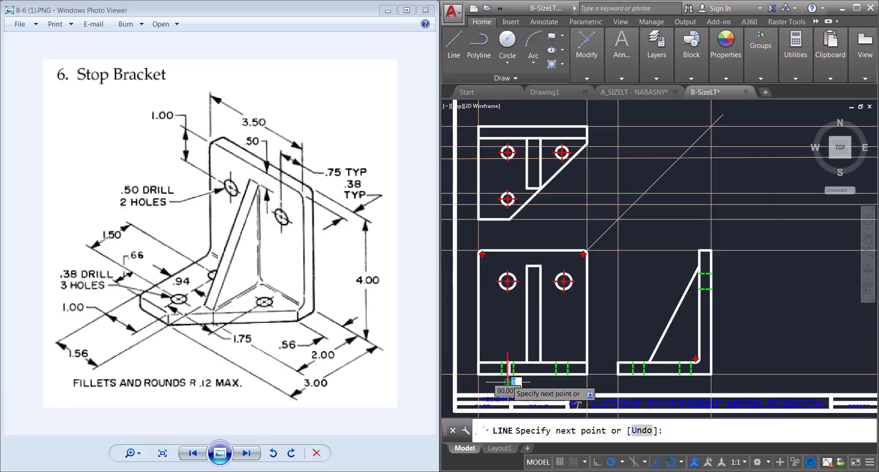
key("Return")
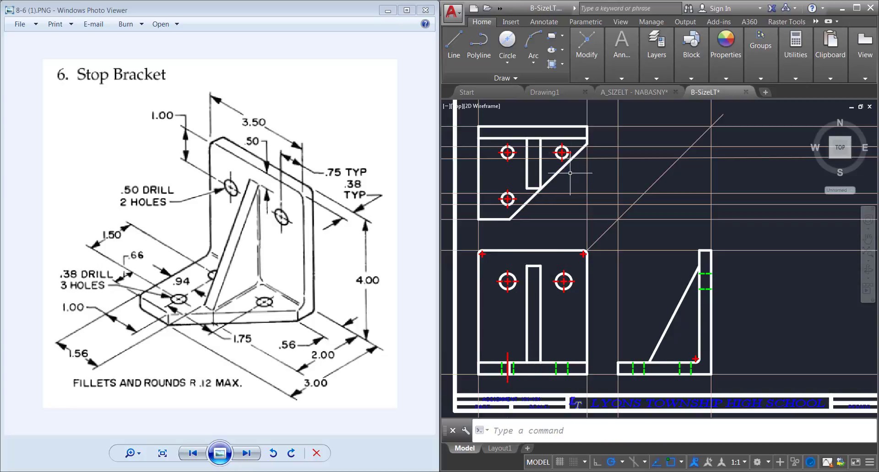
Draw a vertical center line through the front view's right base-plate hole, aligned with the top view's right-hand hole center.
key("Return")
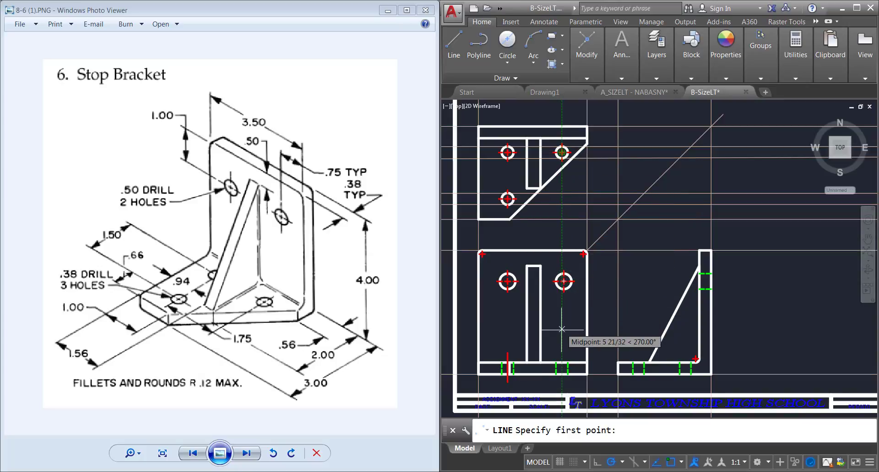
left_click(562, 348)
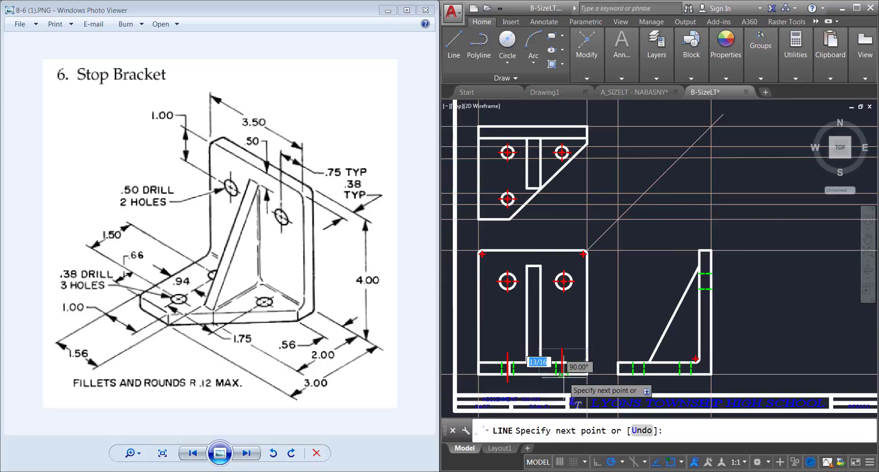
left_click(562, 380)
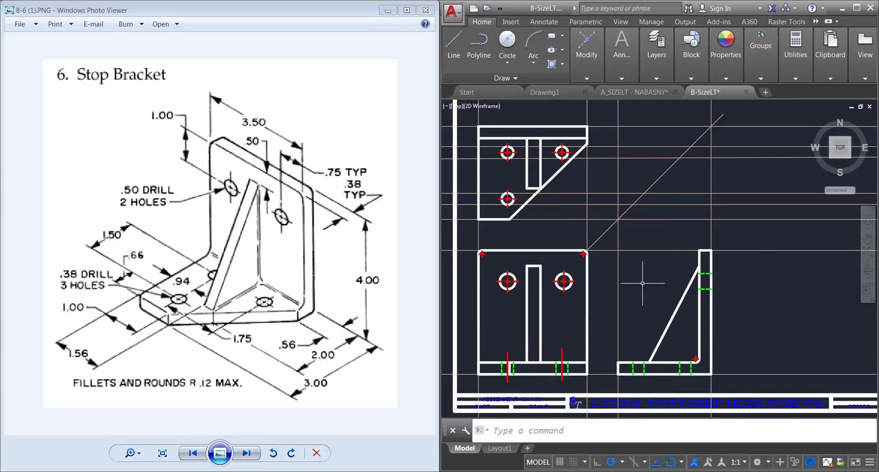
Draw a horizontal center line through the side view's back-plate hole, aligned with the front view's right hole center.
key("Return")
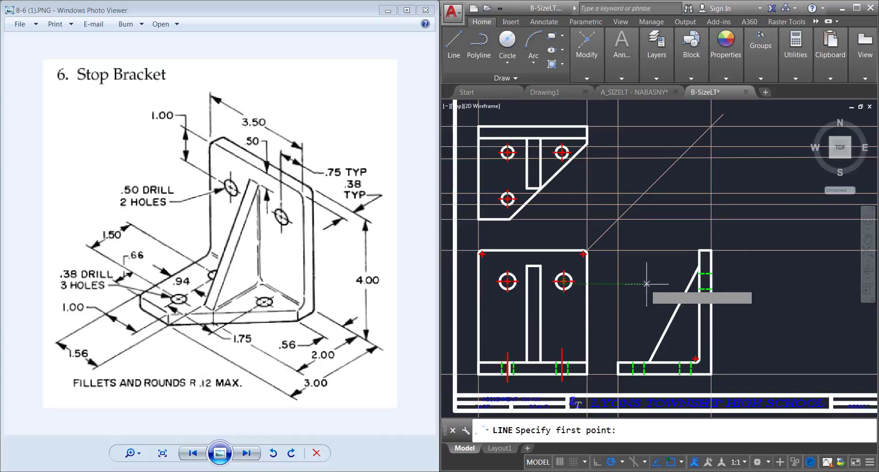
left_click(691, 281)
left_click(718, 282)
key("Return")
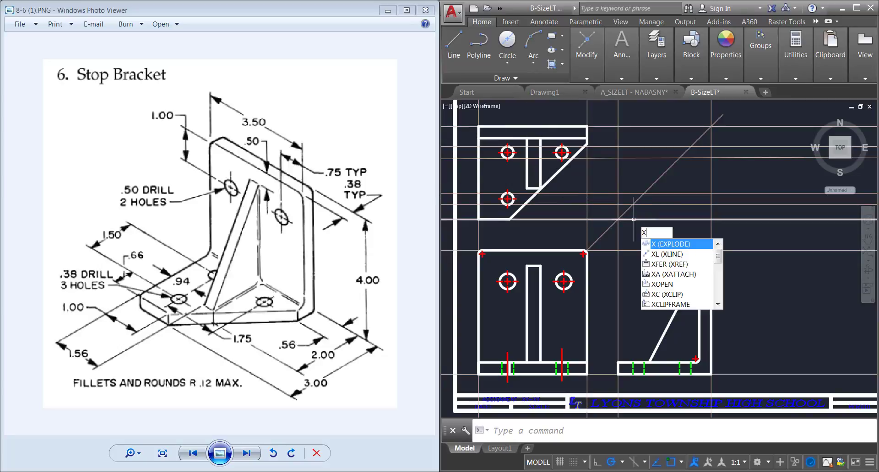
key("BackSpace")
left_click(760, 77)
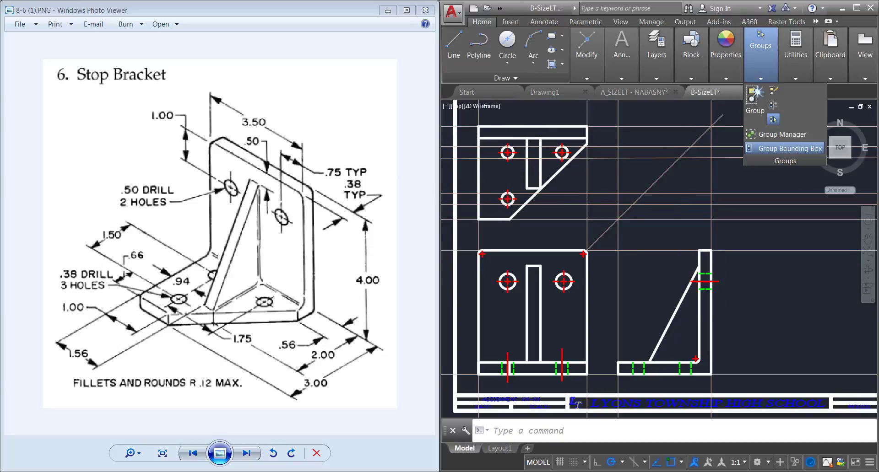
Make the CONSTR layer current and draw a horizontal construction line through the center of the top view's lower-left hole.
left_click(692, 78)
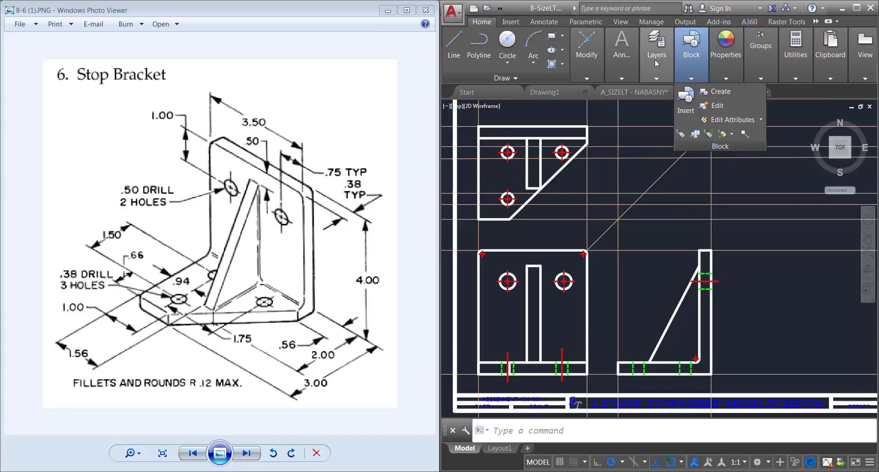
left_click(664, 74)
left_click(742, 91)
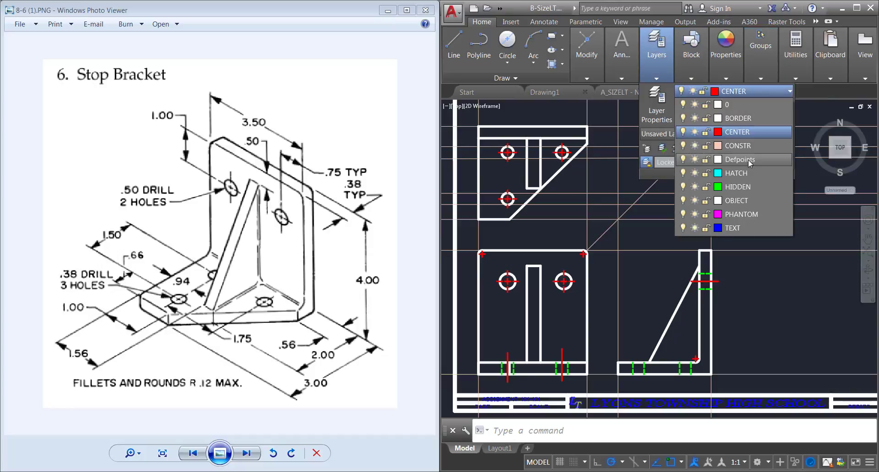
left_click(743, 150)
type("x")
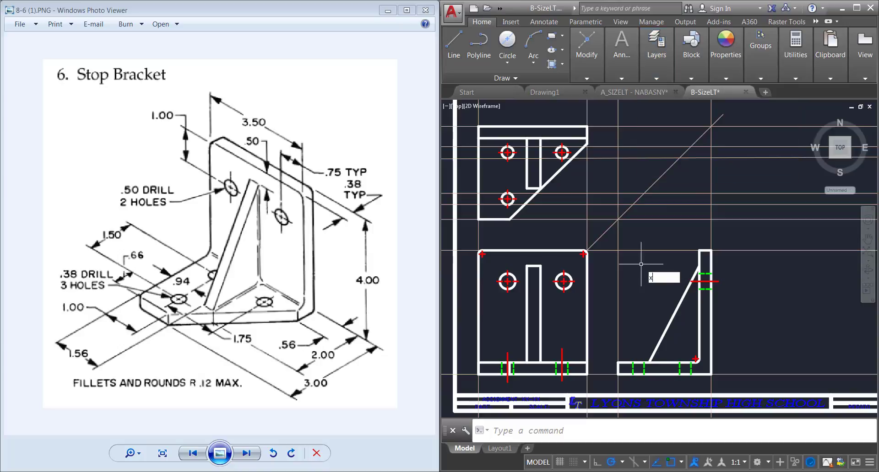
type("line")
key("Return")
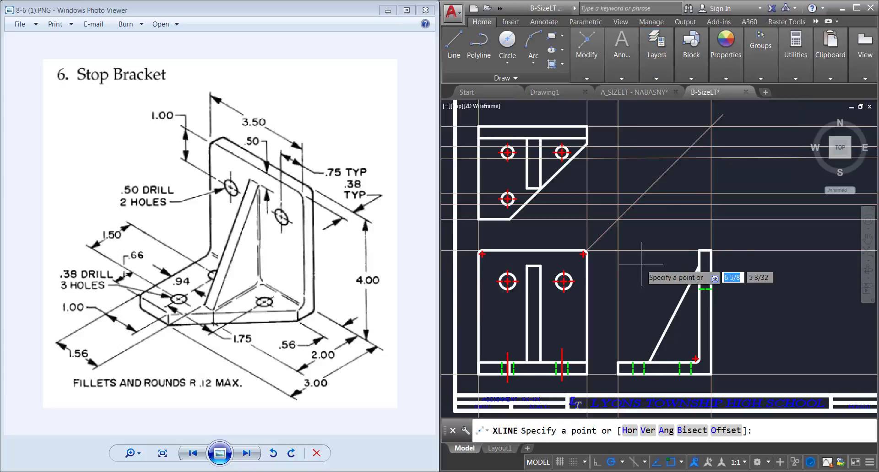
scroll(507, 198, "up", 4)
left_click(509, 198)
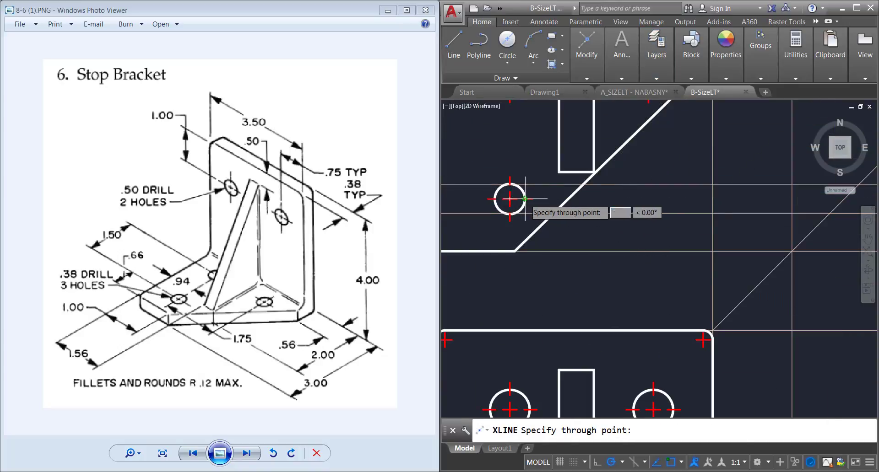
scroll(610, 200, "down", 2)
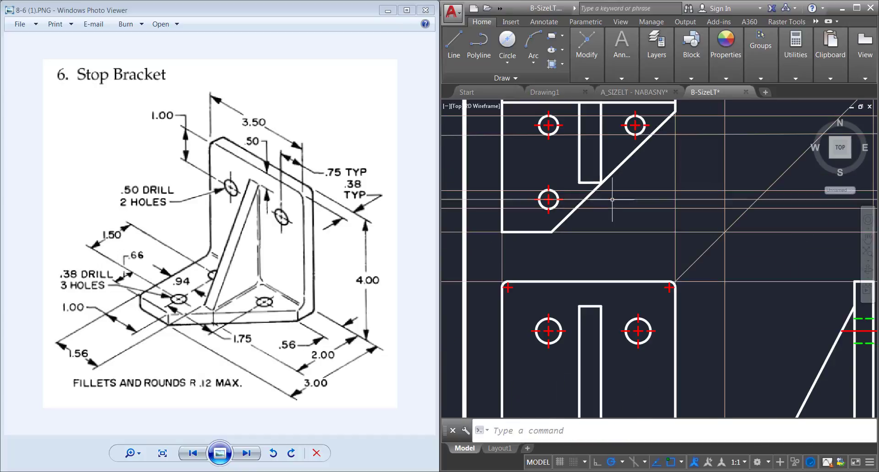
Draw a horizontal construction line through the center of the top view's upper-right hole, crossing the miter line.
key("Return")
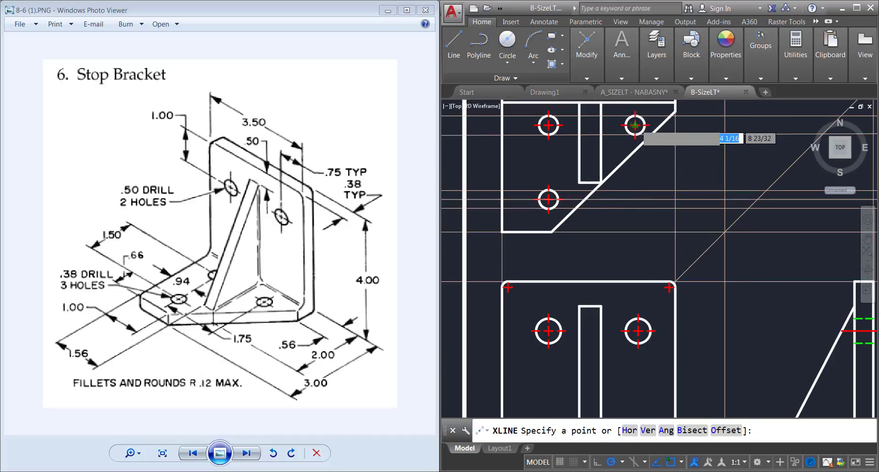
left_click(635, 125)
left_click(669, 125)
key("Return")
Make the CENTER layer current and draw a vertical center line about 27/32 long through the side view's right base-plate hole, projected from the miter line.
middle_click_drag(763, 245, 555, 219)
scroll(553, 217, "down", 1)
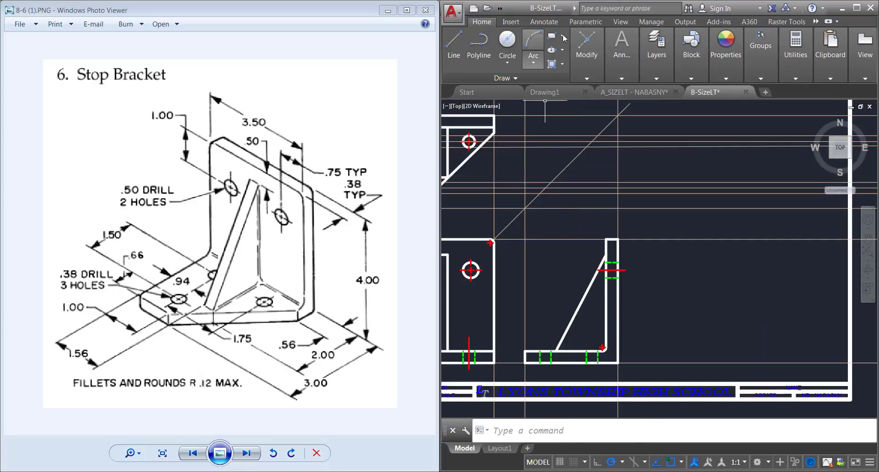
left_click(662, 59)
left_click(732, 92)
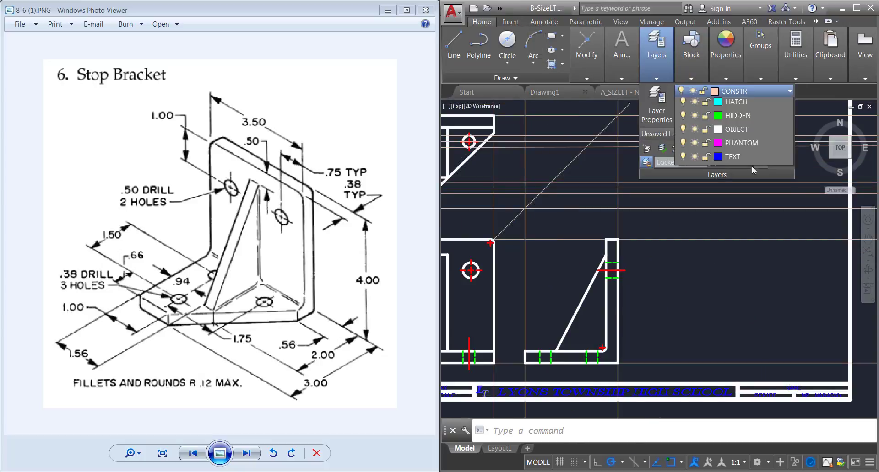
left_click(744, 132)
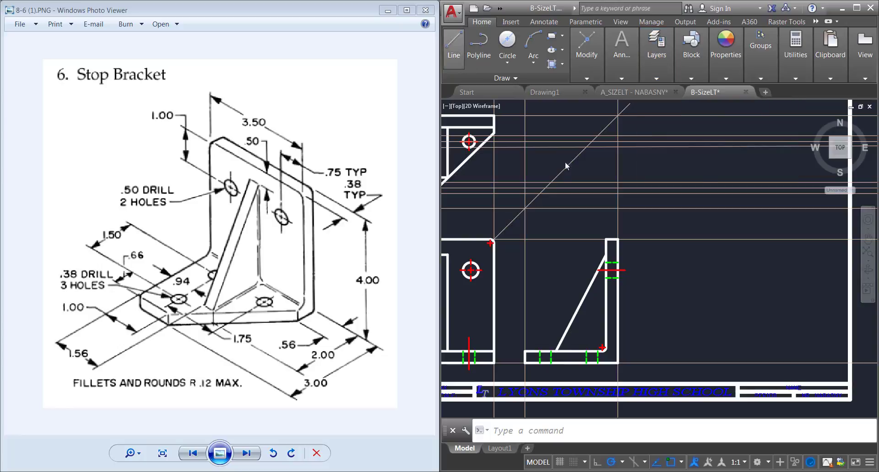
left_click(454, 48)
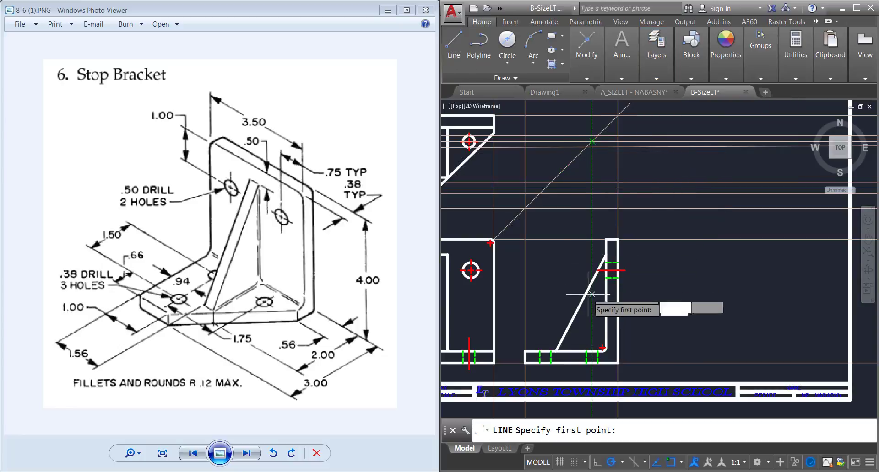
left_click(592, 347)
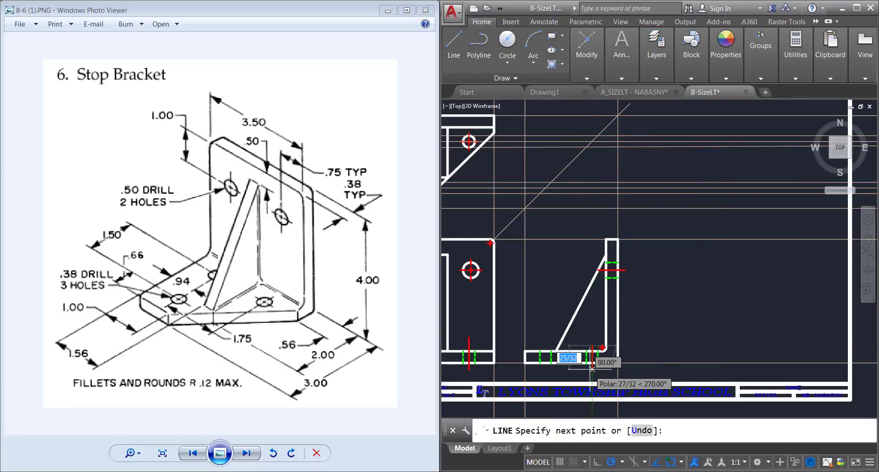
key("Return")
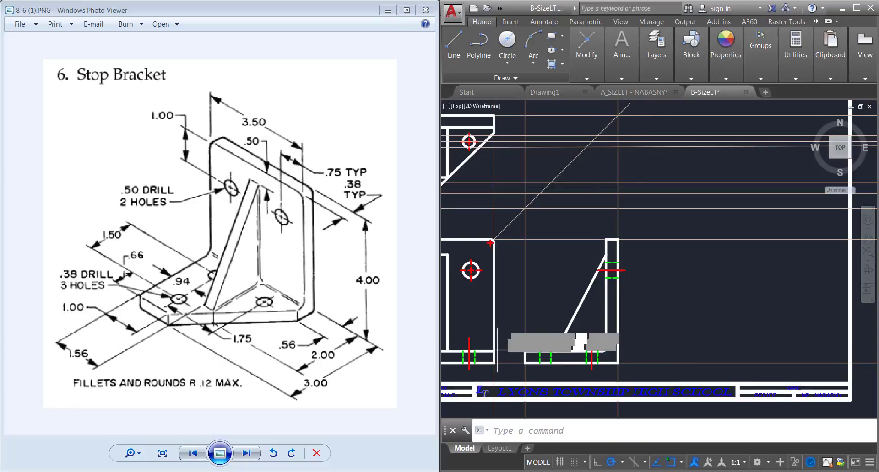
Draw a vertical center line about 13/16 long through the side view's left base-plate hole, projected from the miter line.
key("Return")
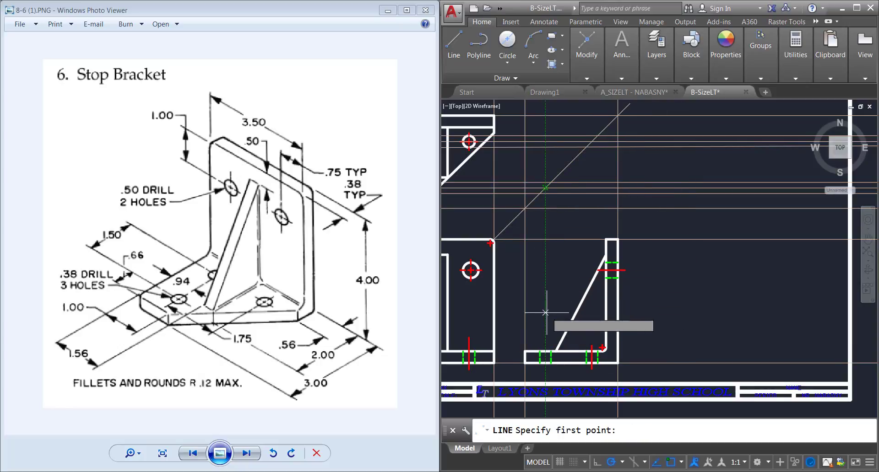
left_click(546, 342)
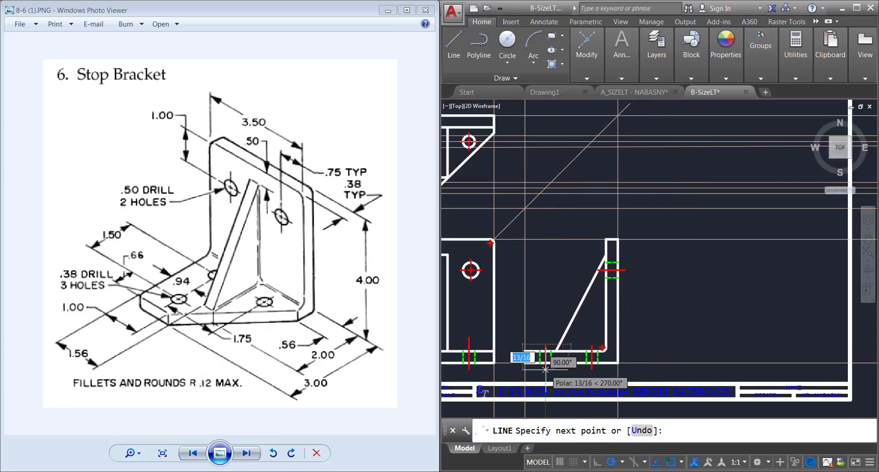
key("Return")
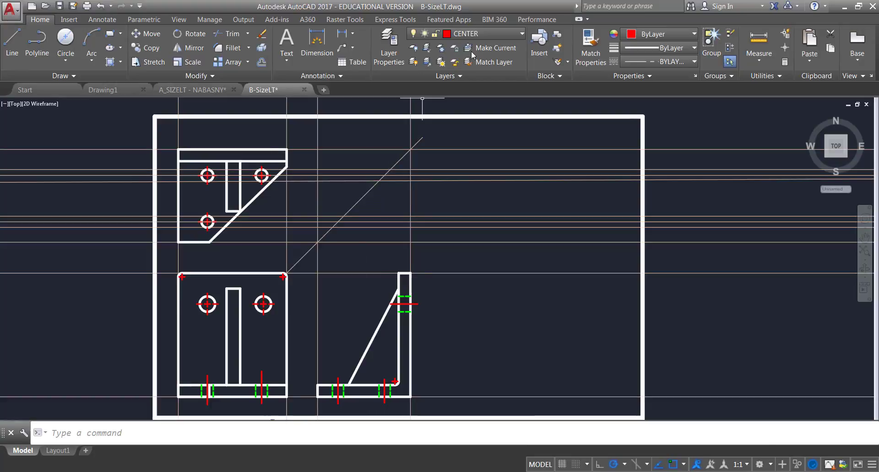
Freeze the CONSTR layer to hide all construction lines.
left_click(484, 33)
left_click(426, 88)
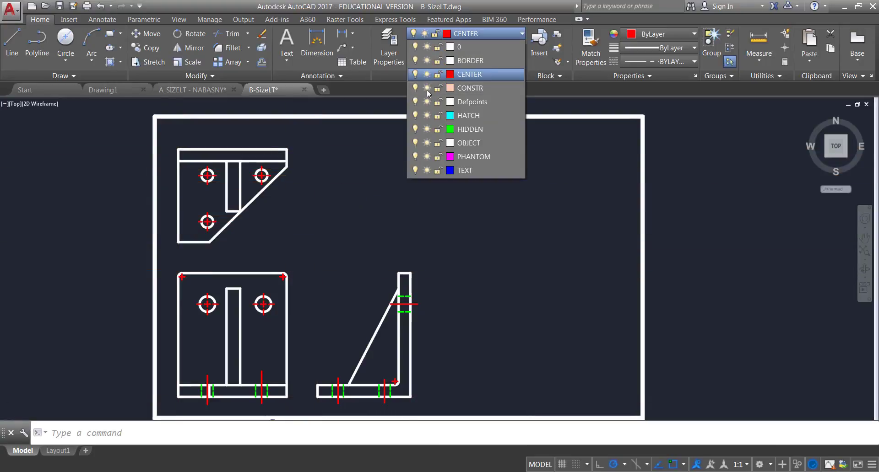
mouse_move(438, 215)
middle_mouse_down()
mouse_move(469, 190)
mouse_move(395, 200)
middle_mouse_up()
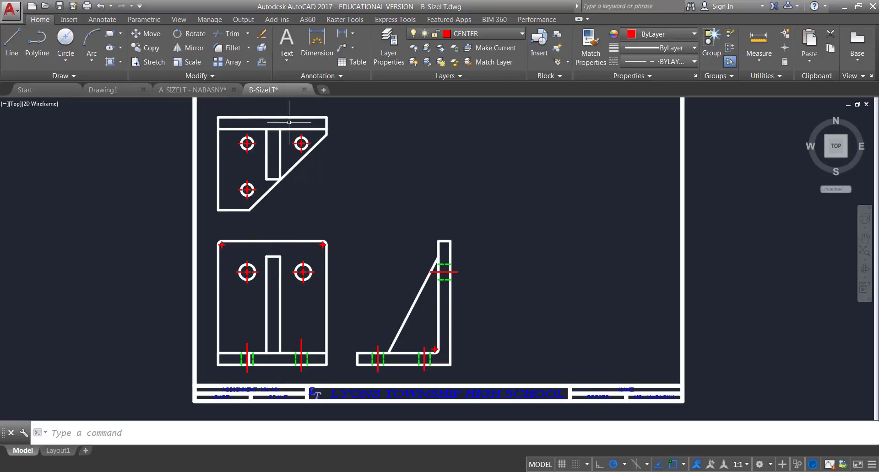
Draw two vertical center lines across the top view's back plate, aligned with the front view's left and right upper holes.
left_click(12, 44)
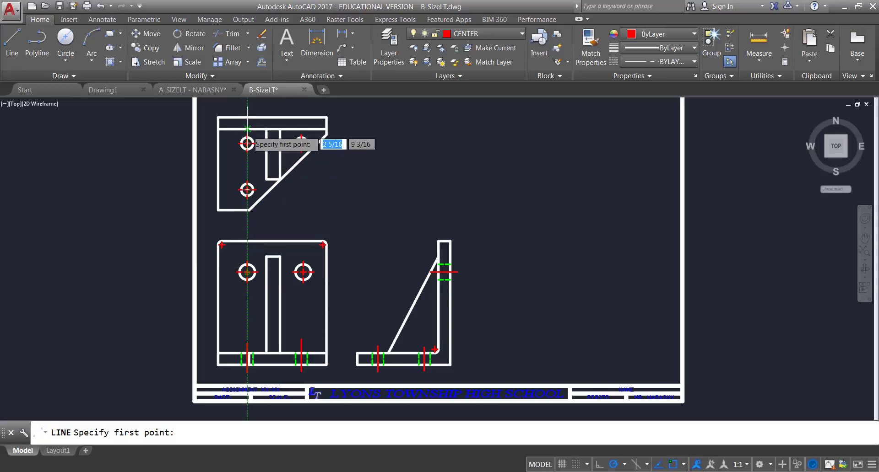
left_click(247, 144)
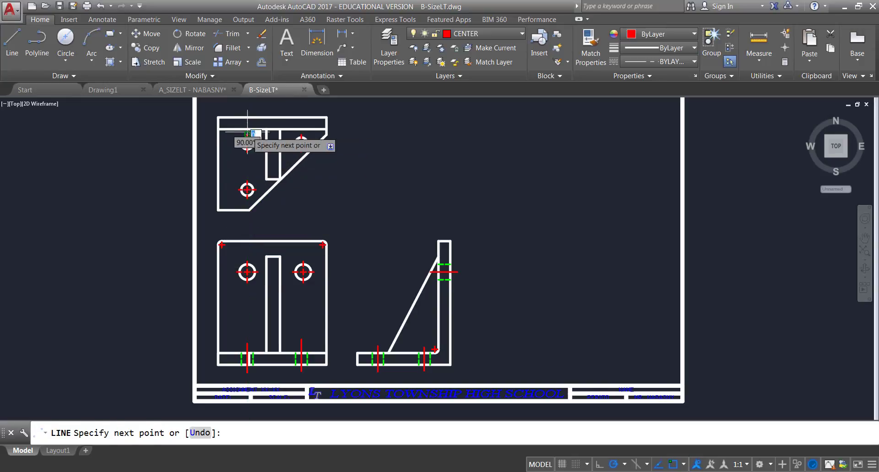
left_click(247, 108)
key("Return")
key("Return")
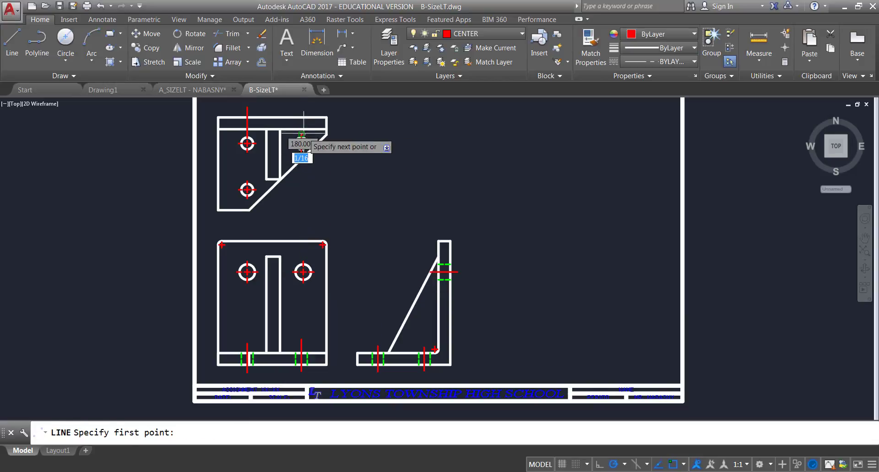
left_click(303, 143)
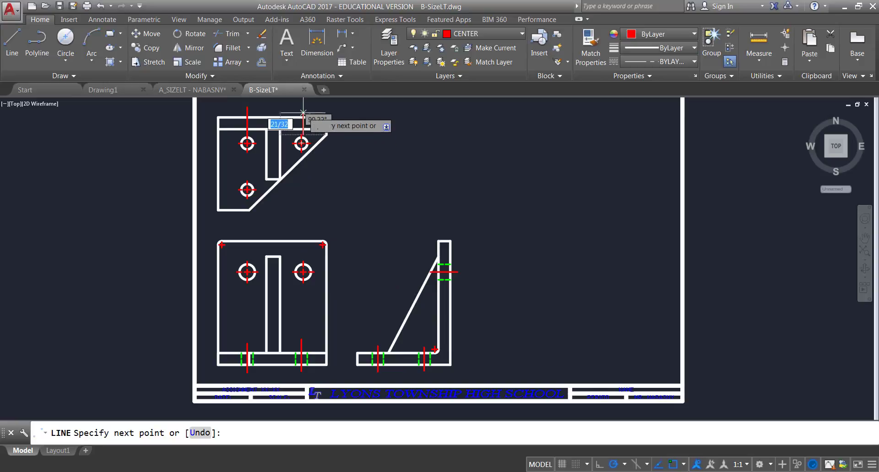
Make the HIDDEN layer current and draw two vertical hidden lines across the top view's back plate, aligned with the edges of the front view's upper-right hole.
left_click(488, 35)
left_click(473, 130)
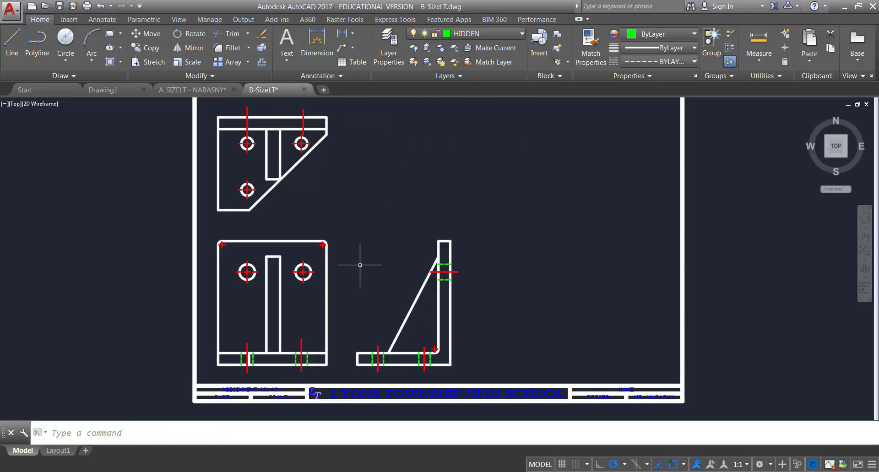
key("Return")
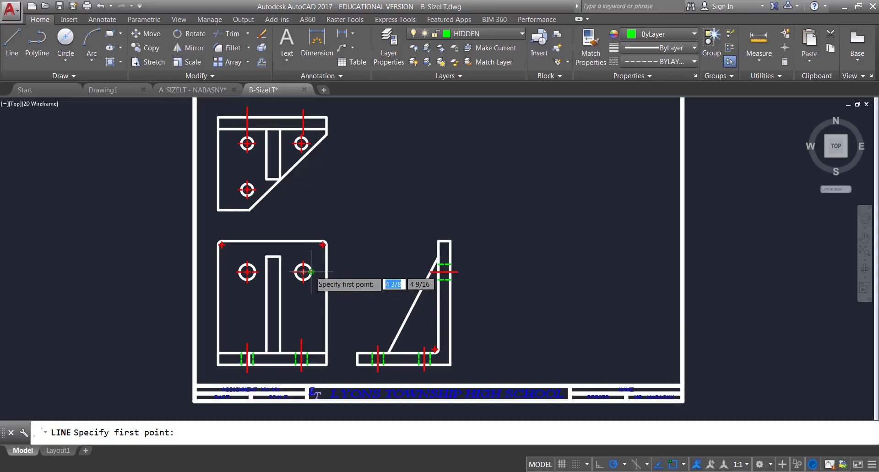
left_click(311, 129)
left_click(311, 118)
key("Return")
key("Return")
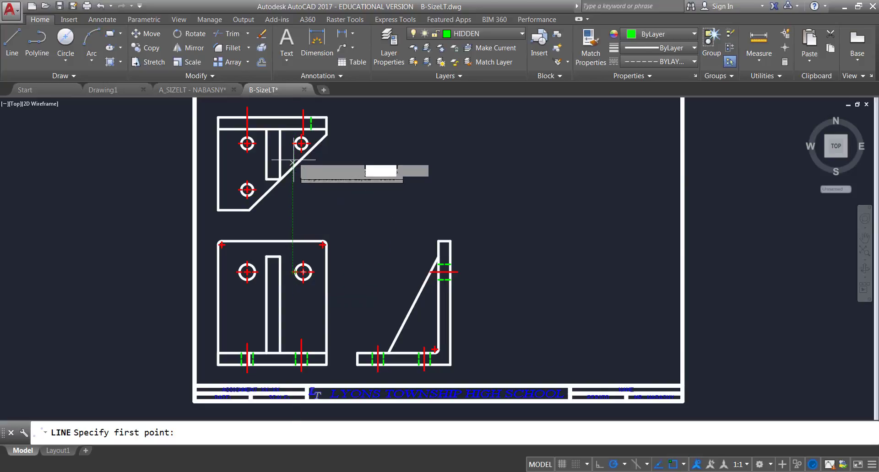
left_click(295, 129)
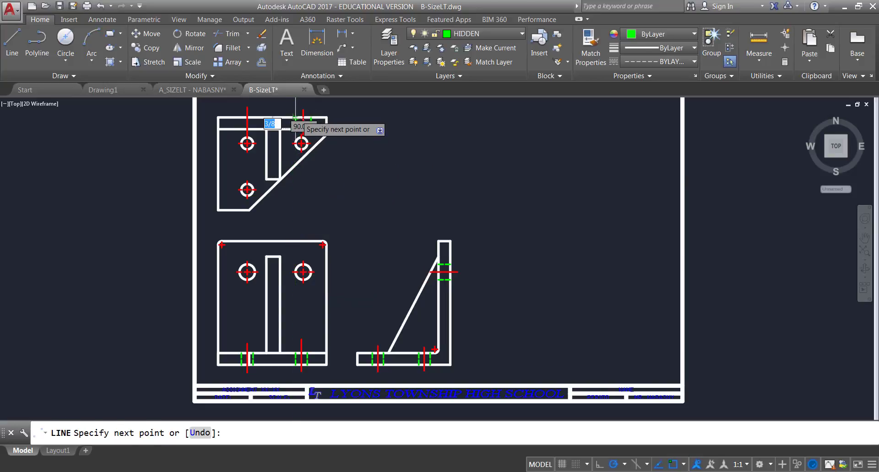
left_click(295, 119)
key("Return")
Draw two vertical hidden lines across the top view's back plate, aligned with the edges of the front view's upper-left hole.
key("Return")
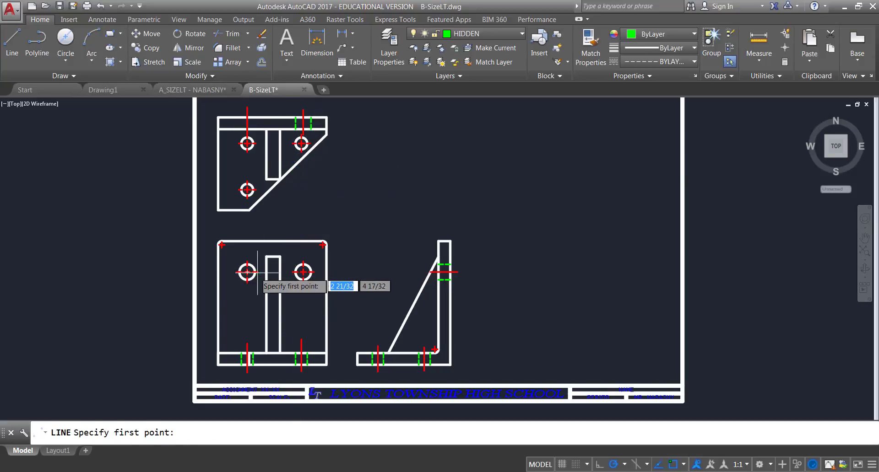
left_click(255, 129)
left_click(255, 118)
key("Return")
key("Return")
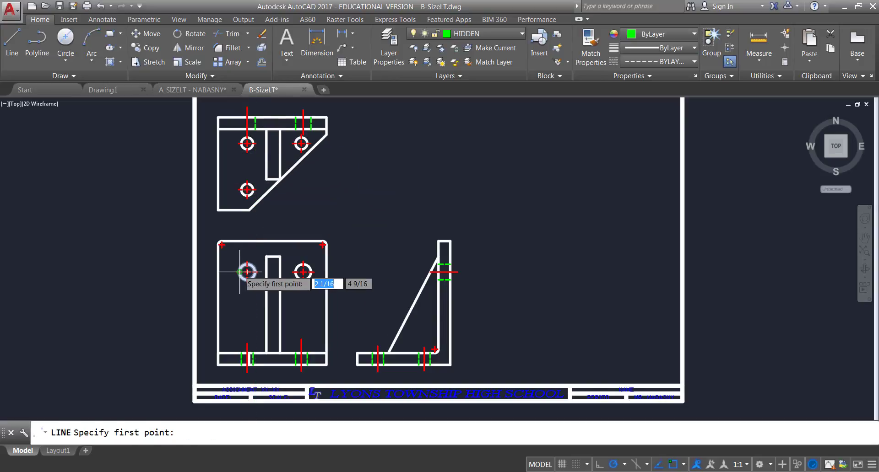
left_click(241, 131)
left_click(239, 118)
key("Return")
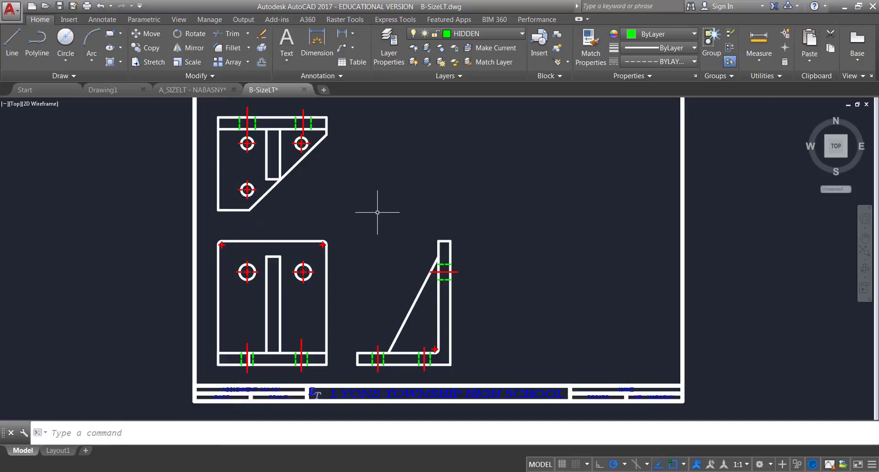